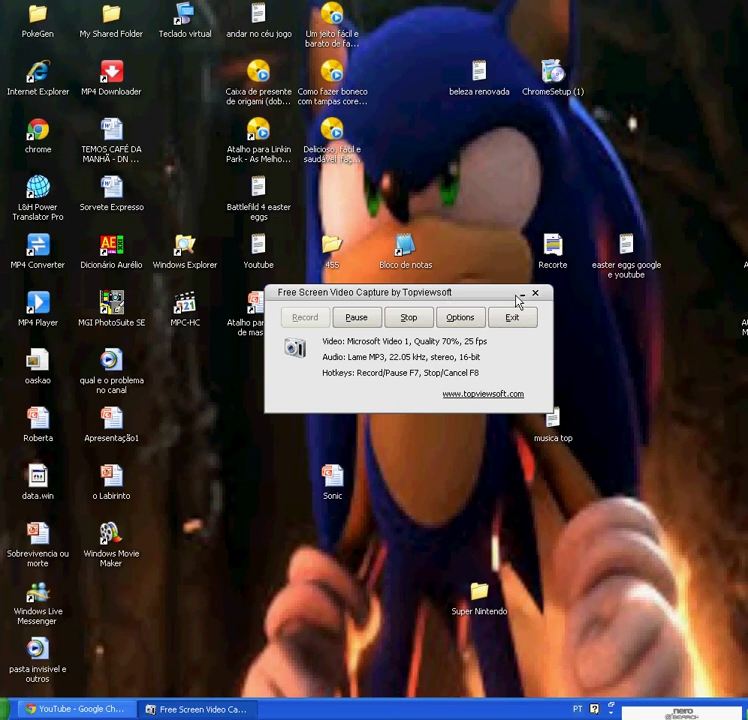
Step: Hide the screen recorder and open a new blank Notepad note from the desktop shortcut
left_click(521, 294)
left_click(398, 266)
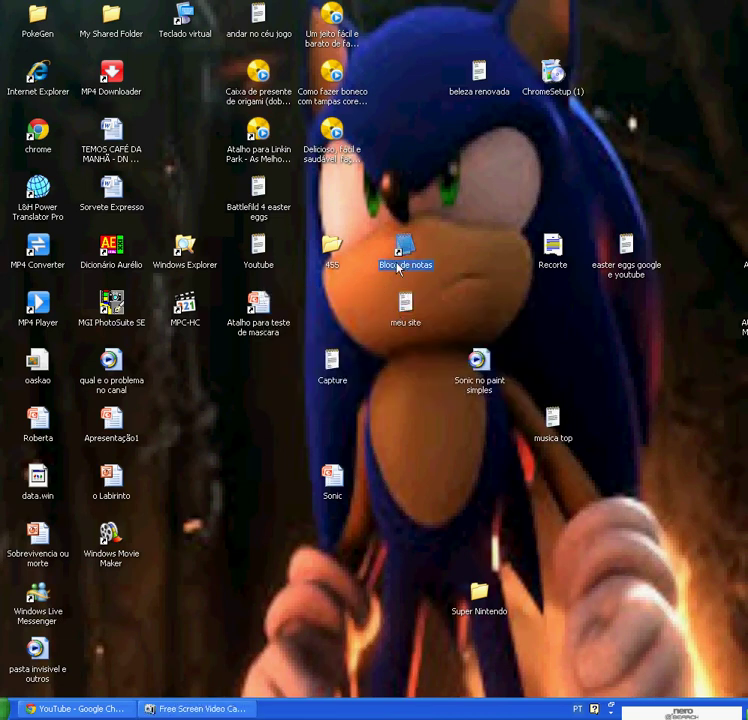
double_click(398, 266)
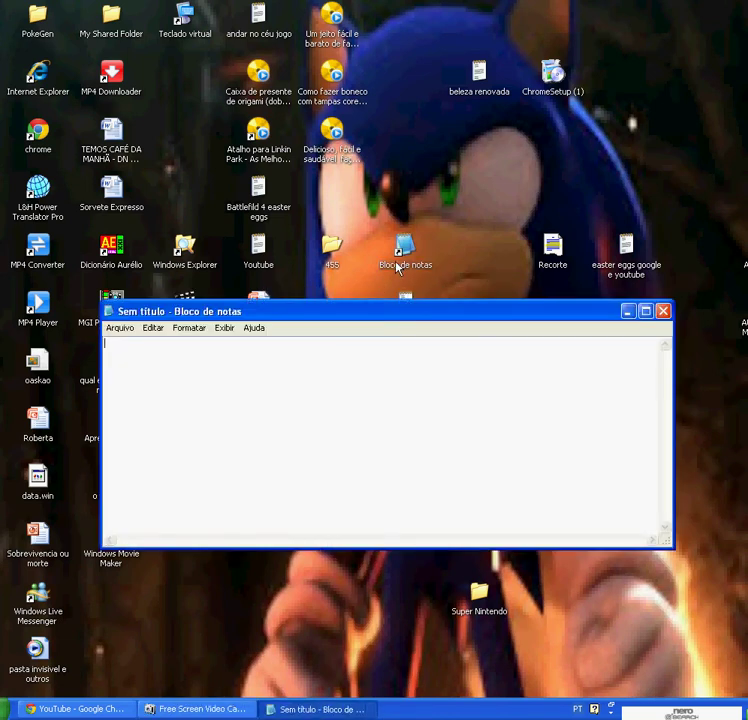
Step: Type 'como mandar video para o youtube', erase it, and minimize Notepad
type("COmo man")
type("dar v")
type("ideo p")
type("ara o youtube")
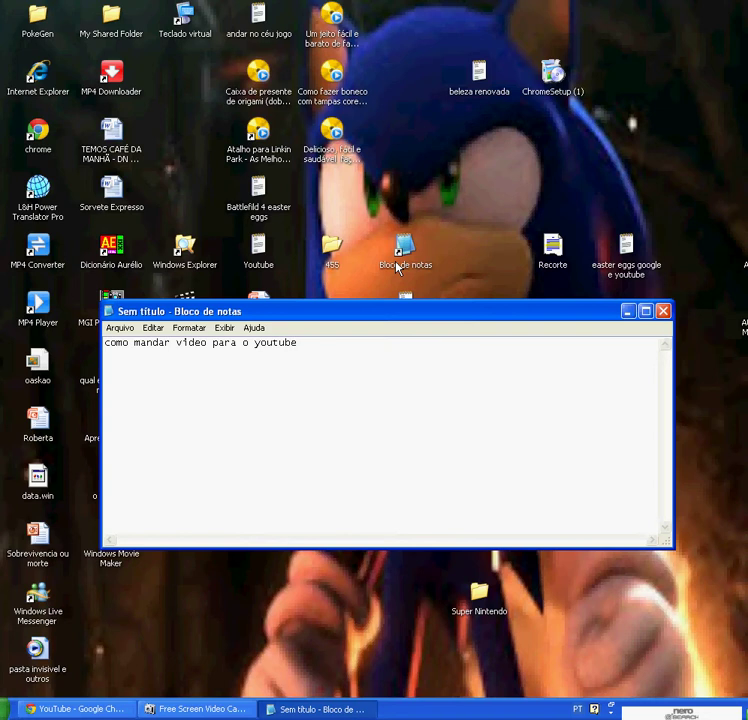
key("BackSpace")
key("BackSpace")
key("BackSpace")
key("BackSpace")
key("BackSpace")
key("BackSpace")
key("BackSpace")
key("BackSpace")
key("BackSpace")
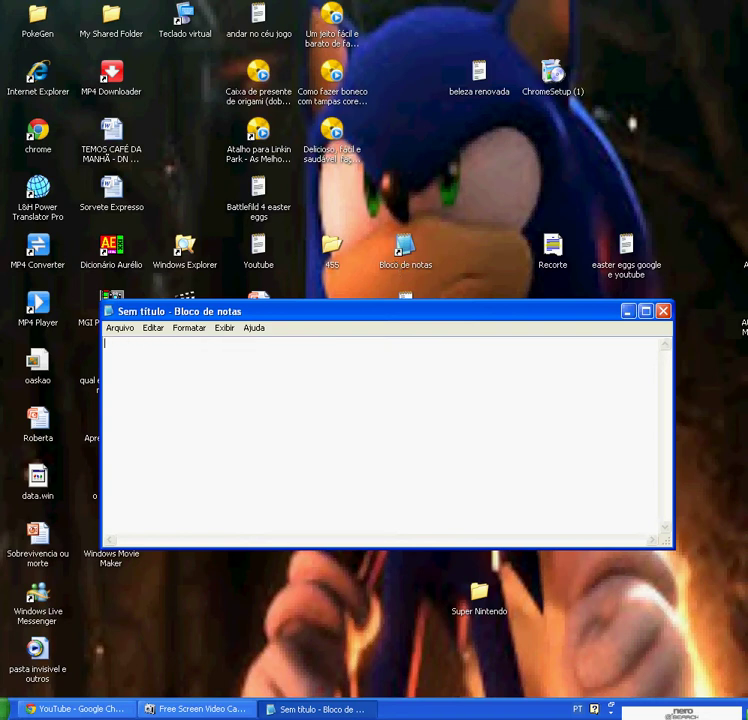
left_click(627, 312)
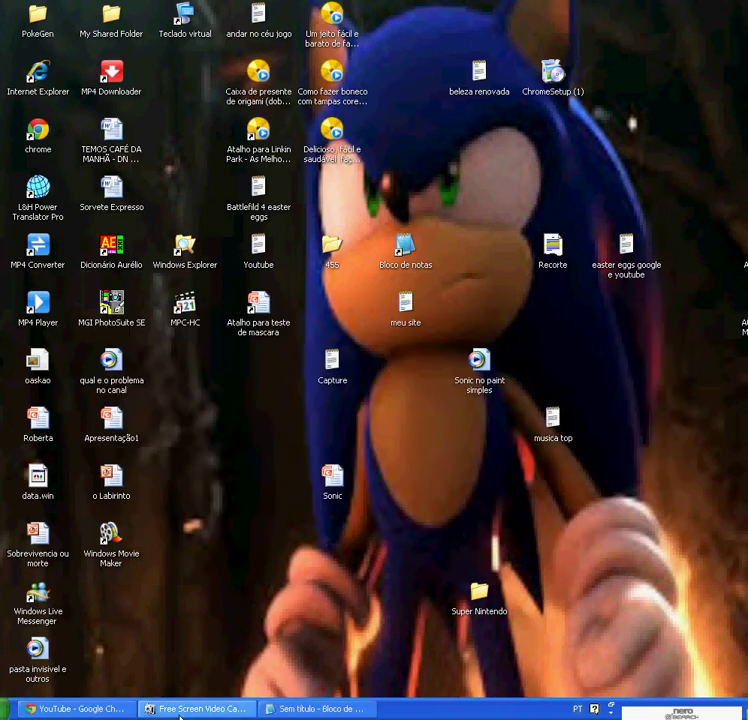
Step: Restore and re-hide the screen recorder, then bring the Notepad note back
left_click(180, 712)
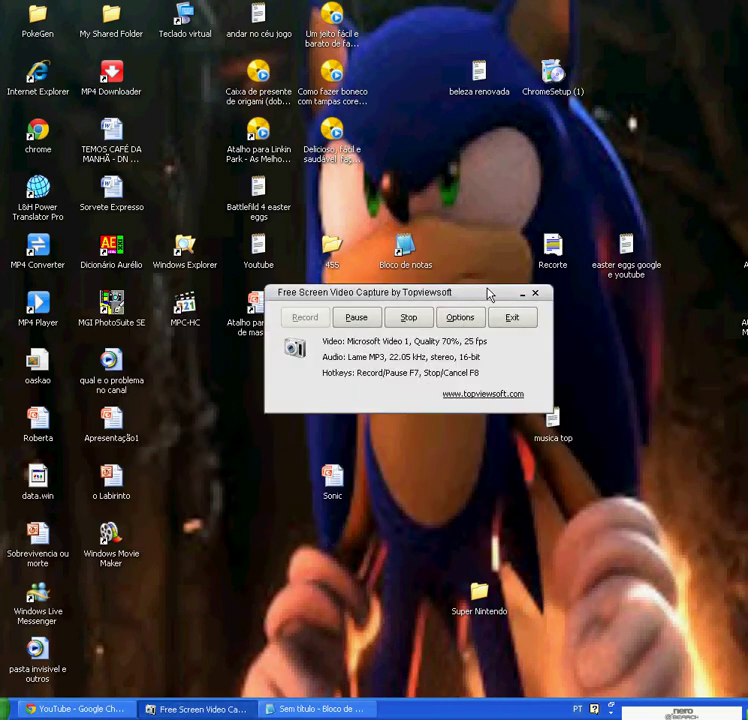
left_click(522, 293)
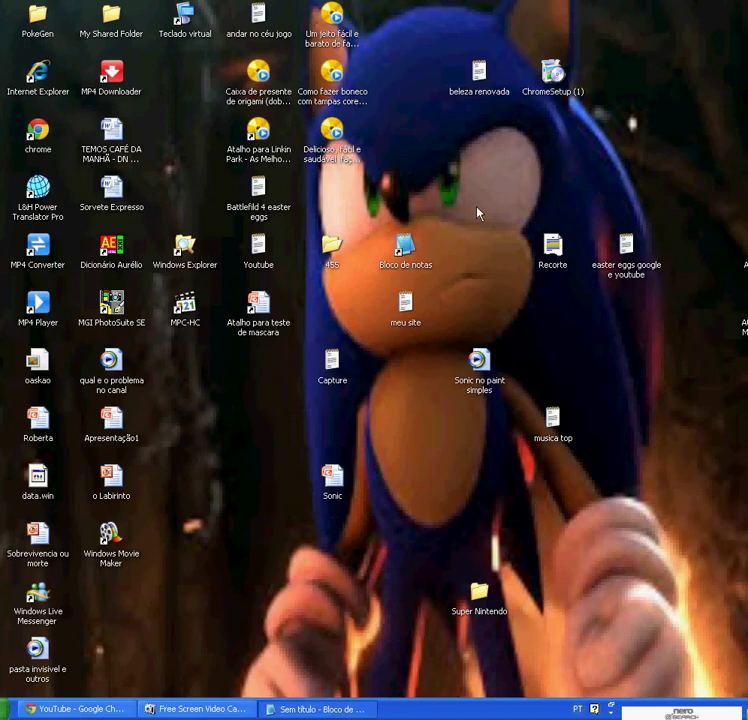
key("alt+Tab")
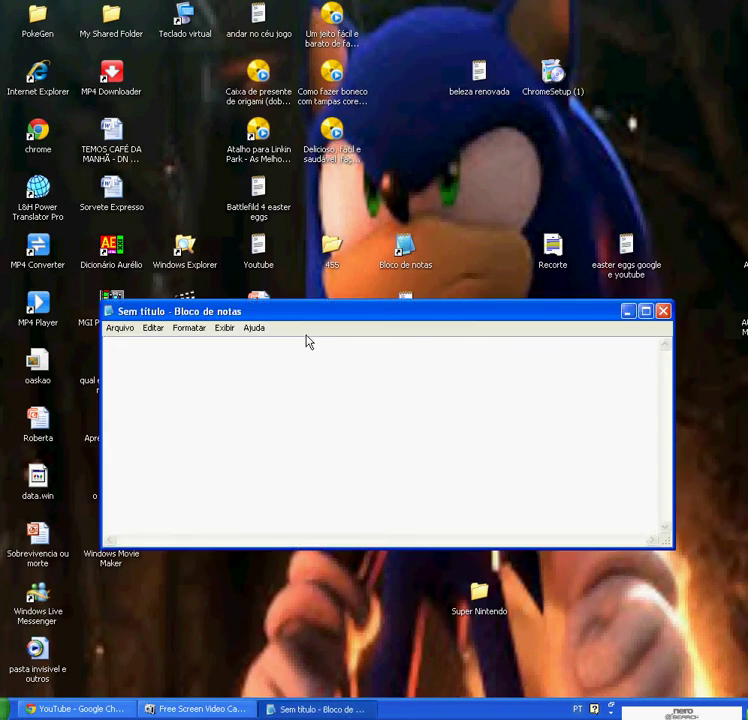
Step: Type 'não como fazer jogo no power point não e de labirinto' into the note
type("não como f")
type("azer jogo ")
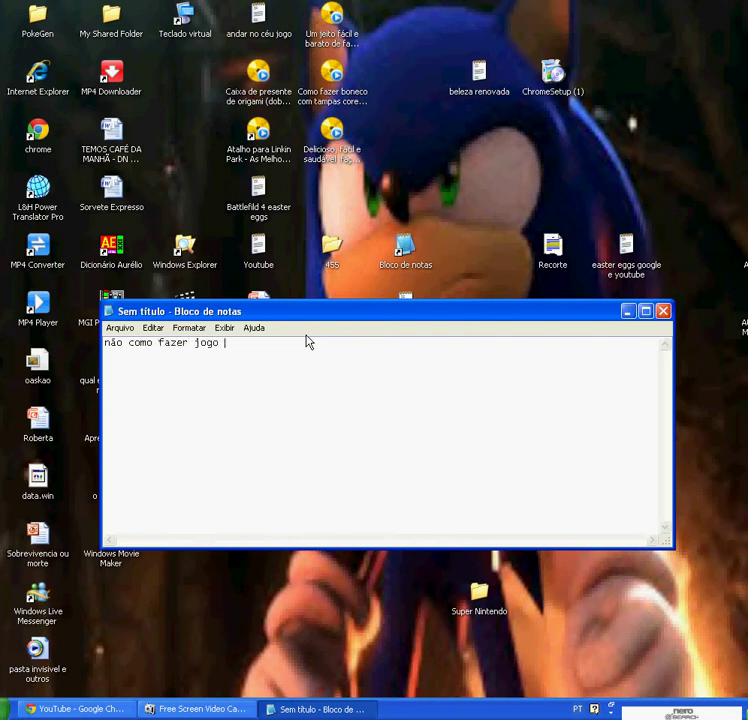
type("no pow")
type("er point n")
type("ão e")
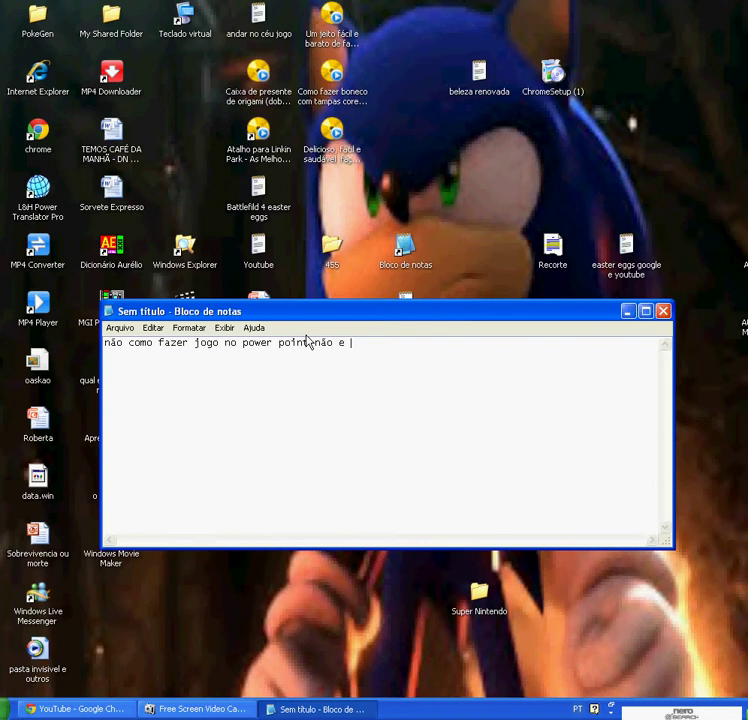
type("de labir")
type("int")
type("o")
left_click(306, 342)
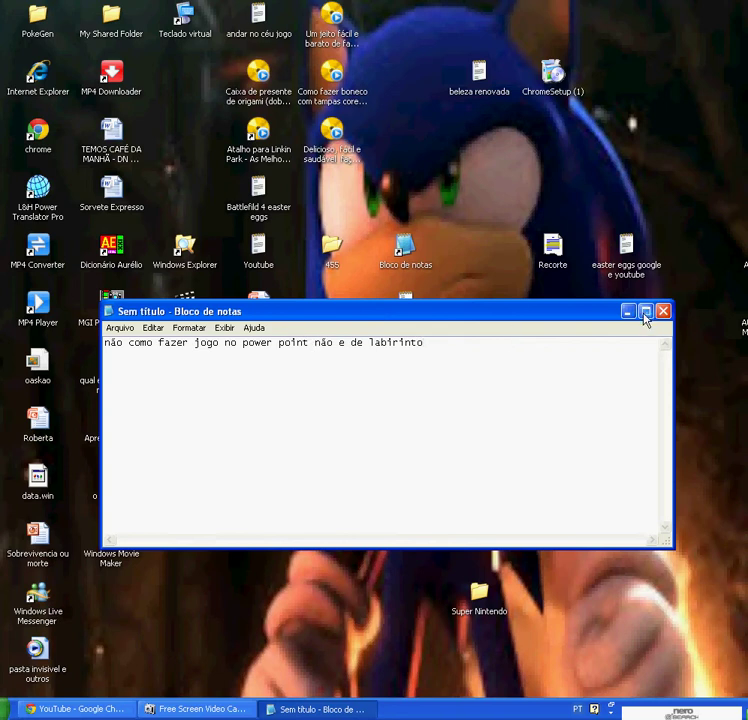
Step: Minimize Notepad and launch PowerPoint with a new presentation
left_click(629, 312)
left_click(4, 708)
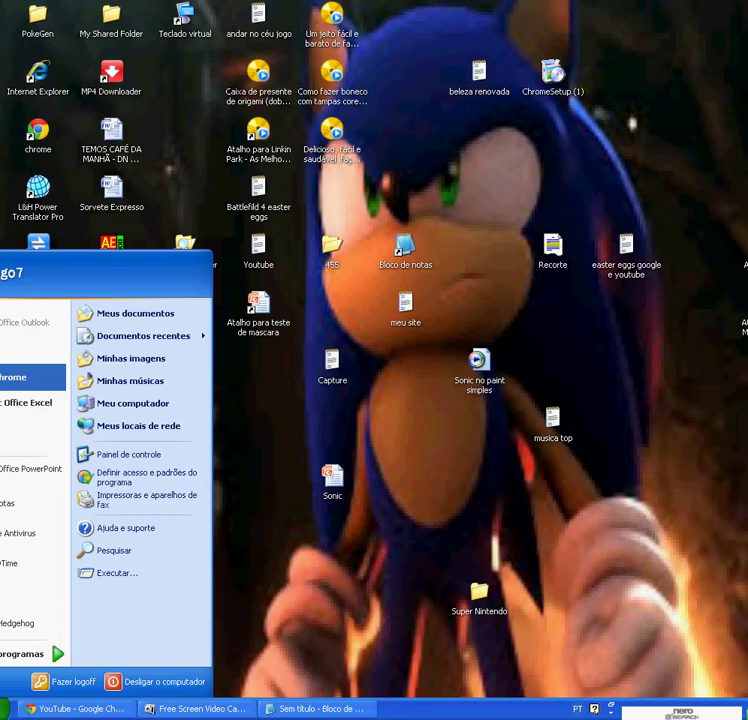
left_click(4, 478)
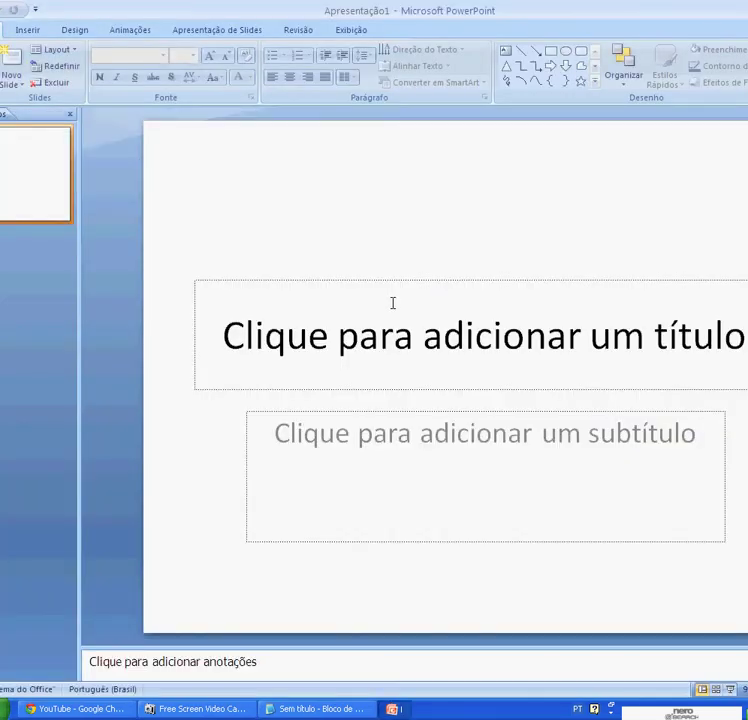
Step: Type 'coloque nome do jogo' and 'no caso vou colocar' in the slide title, then erase them
left_click(425, 347)
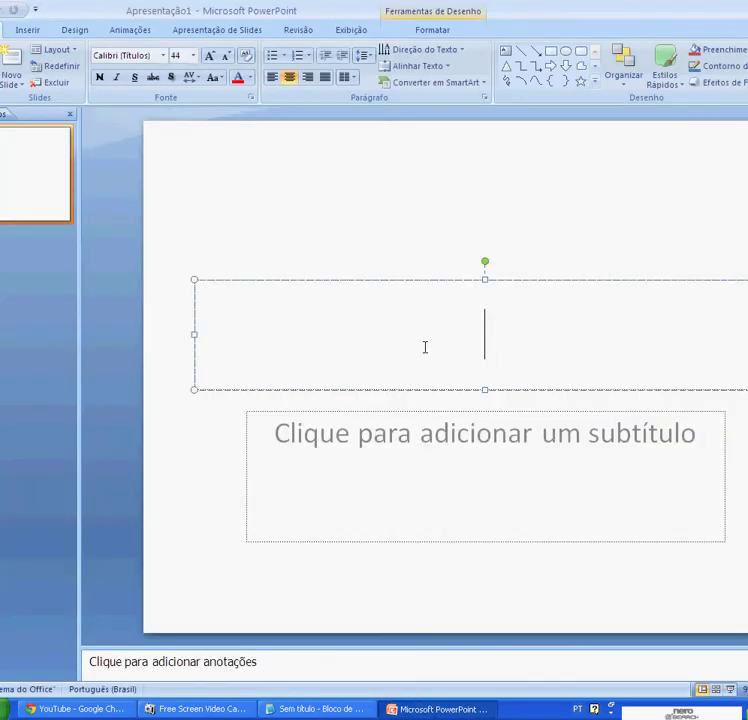
type("coloq")
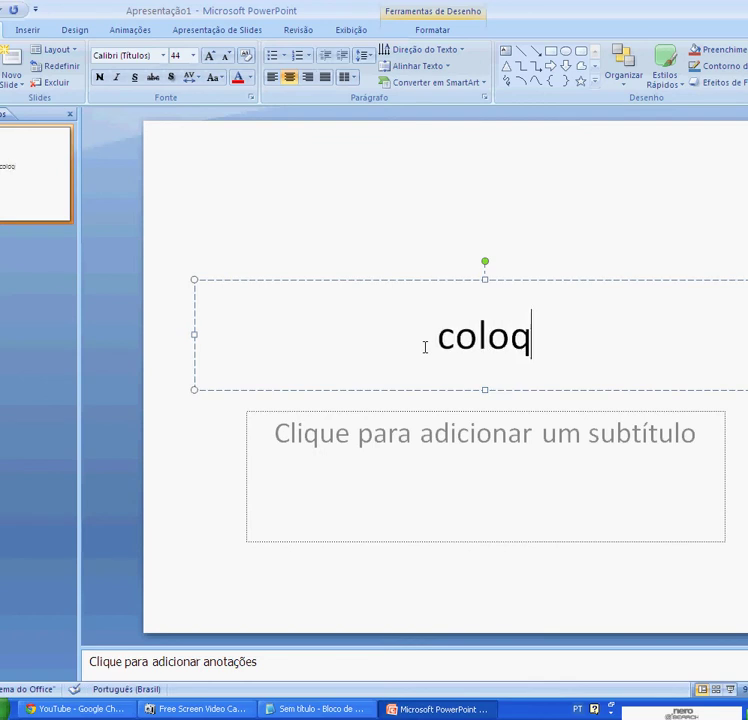
type("ue ")
type("n")
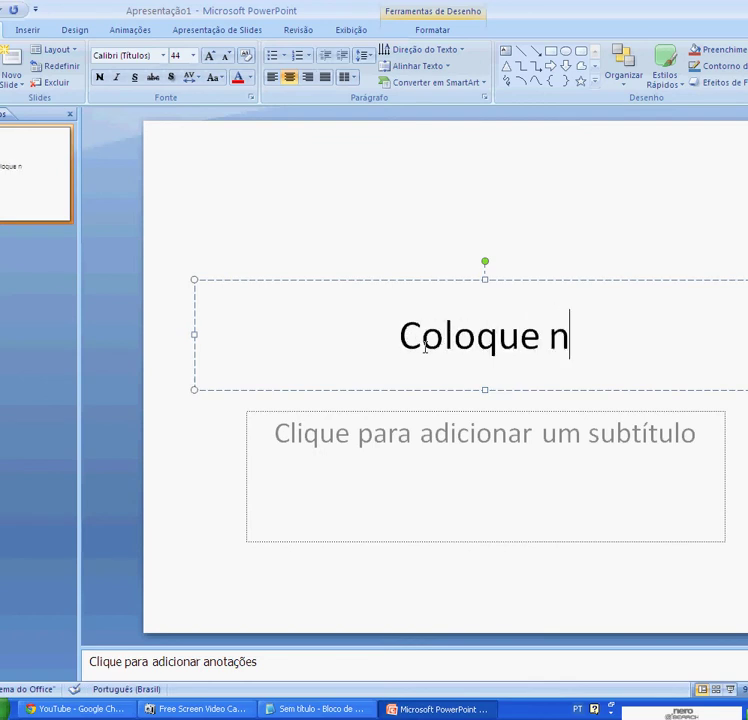
type("ome ")
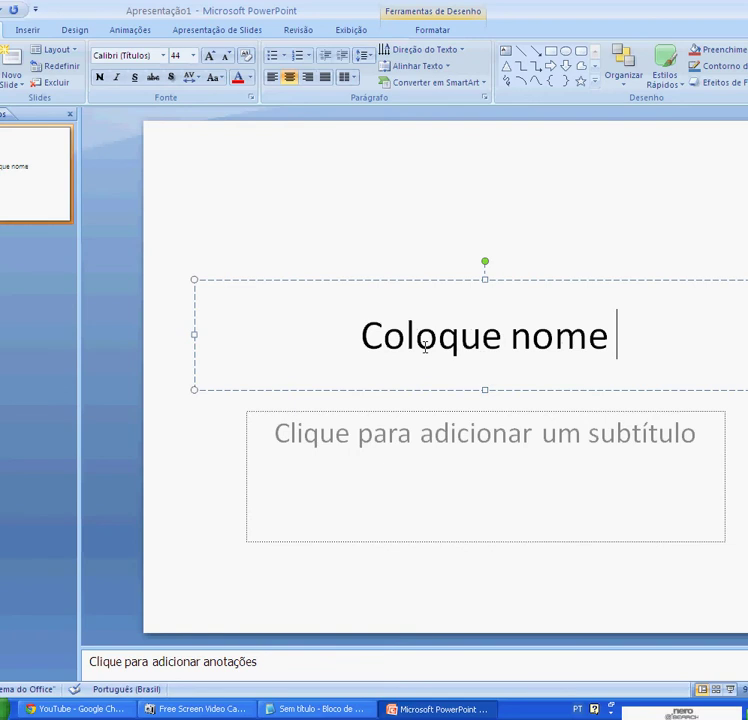
type("do jo")
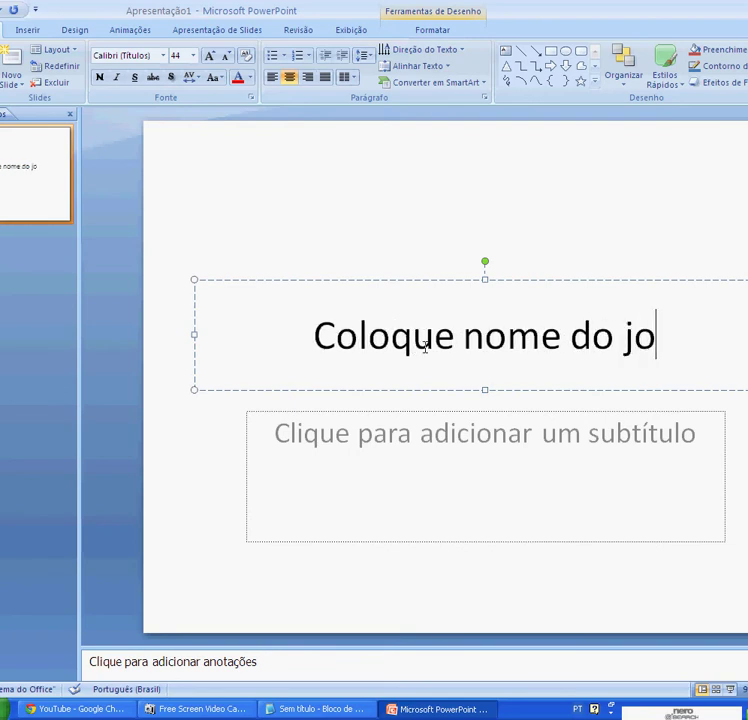
type("go")
key("BackSpace")
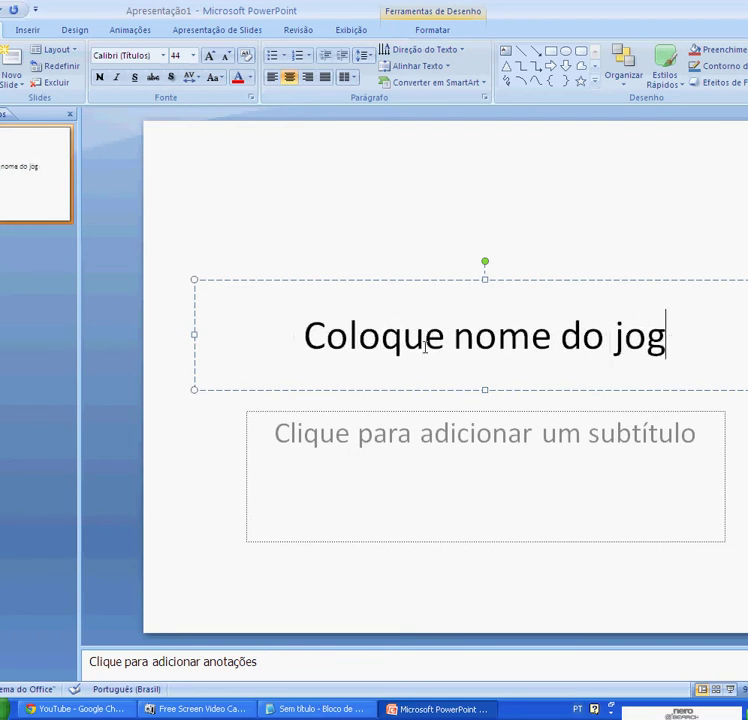
key("BackSpace")
key("BackSpace")
key("BackSpace")
key("BackSpace")
key("BackSpace")
key("BackSpace")
type("n")
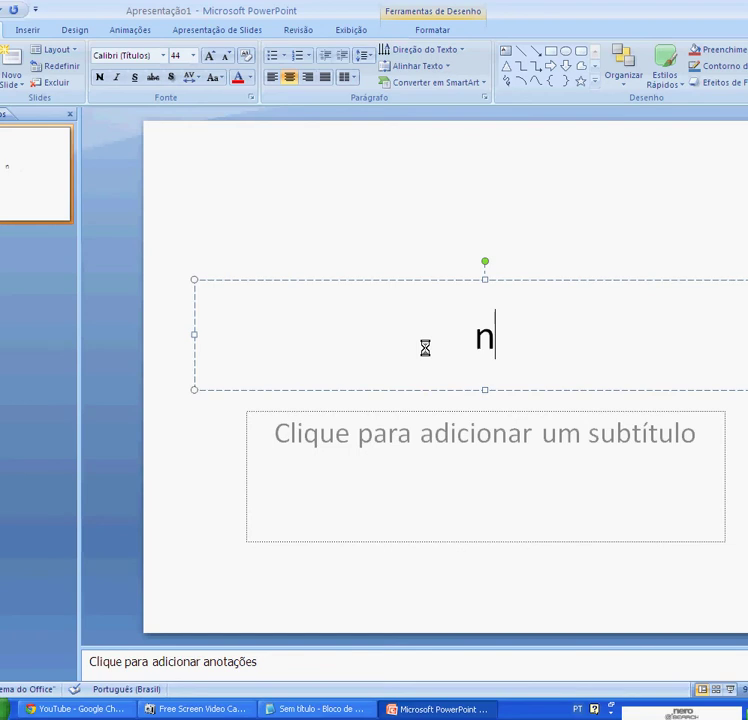
type("o cas")
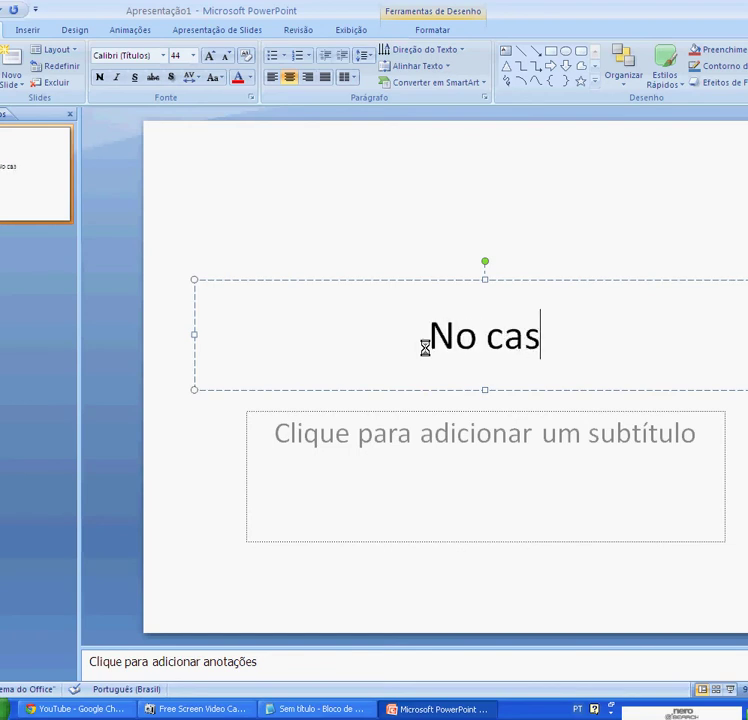
type("o v")
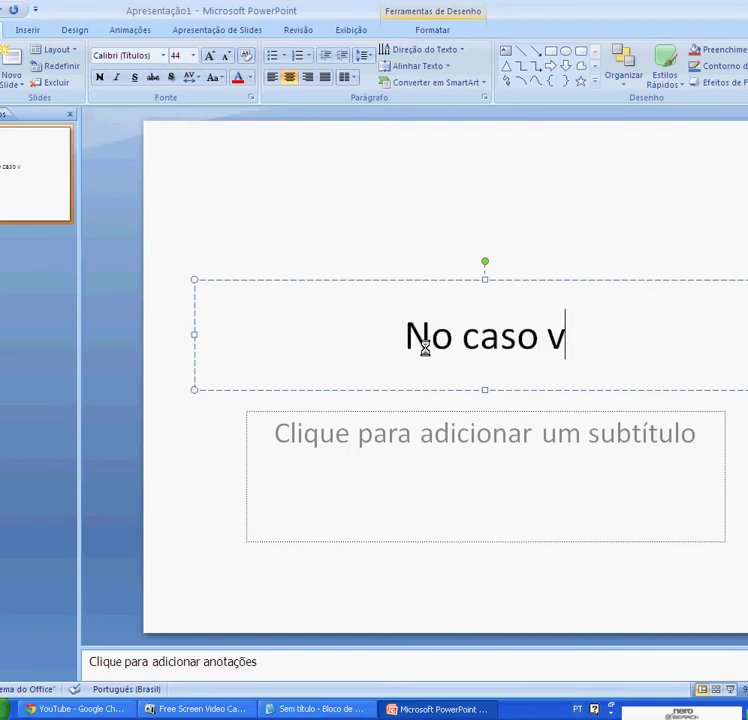
type("ou co")
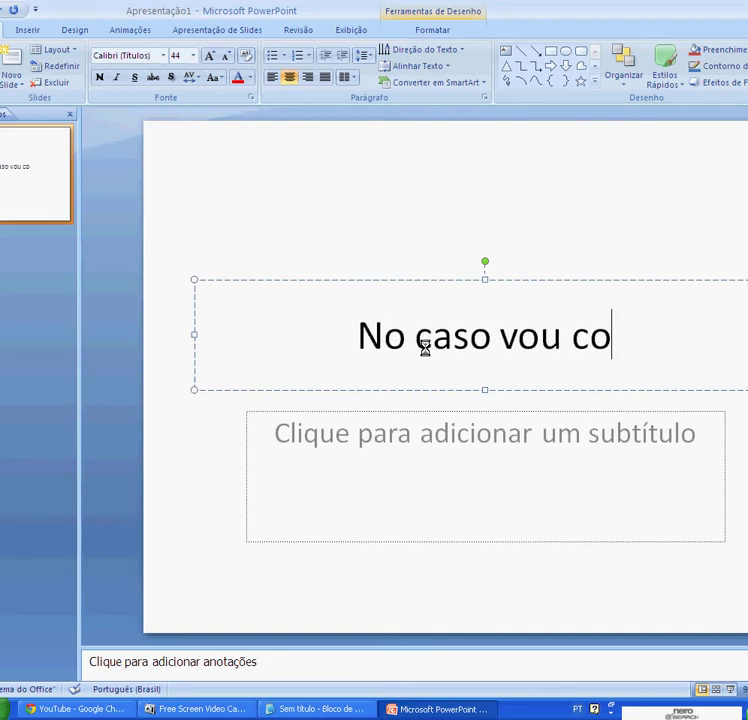
type("locar")
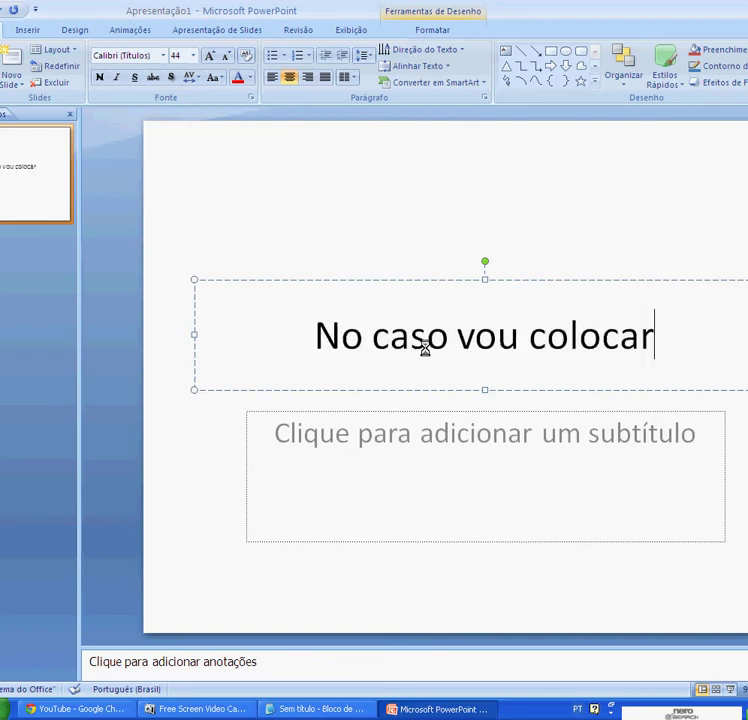
key("BackSpace")
key("BackSpace")
key("BackSpace")
key("BackSpace")
key("BackSpace")
key("BackSpace")
key("BackSpace")
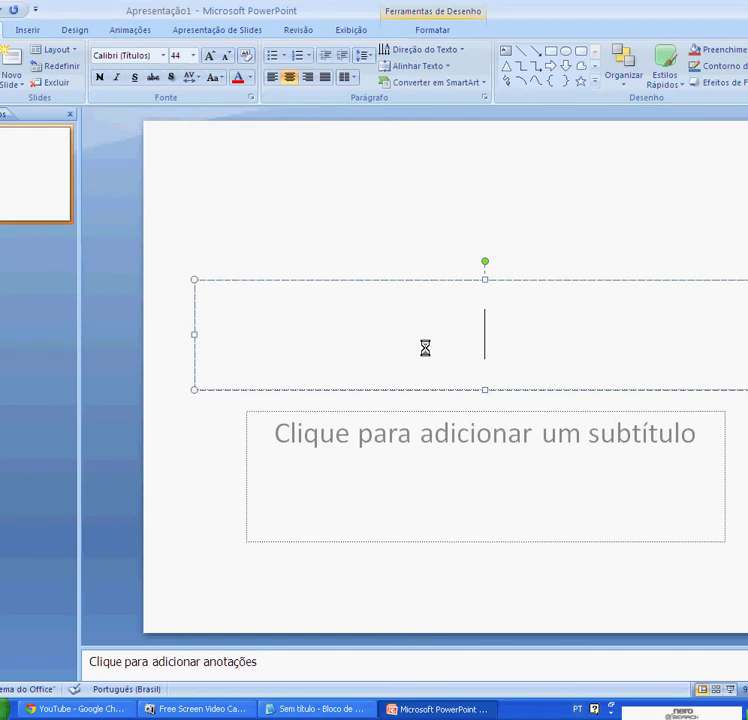
Step: Clear the stray characters and set the title to 'Back'
type("?")
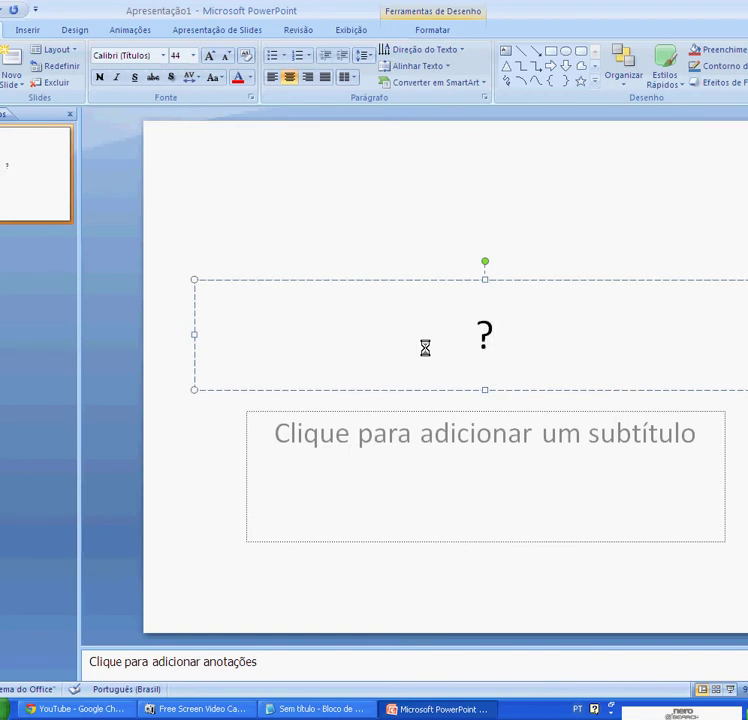
key("BackSpace")
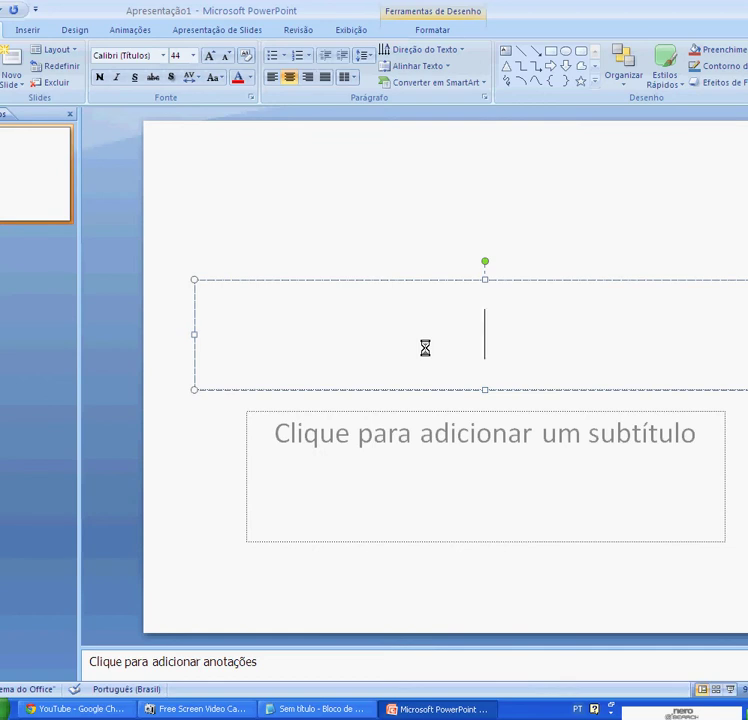
type("aff")
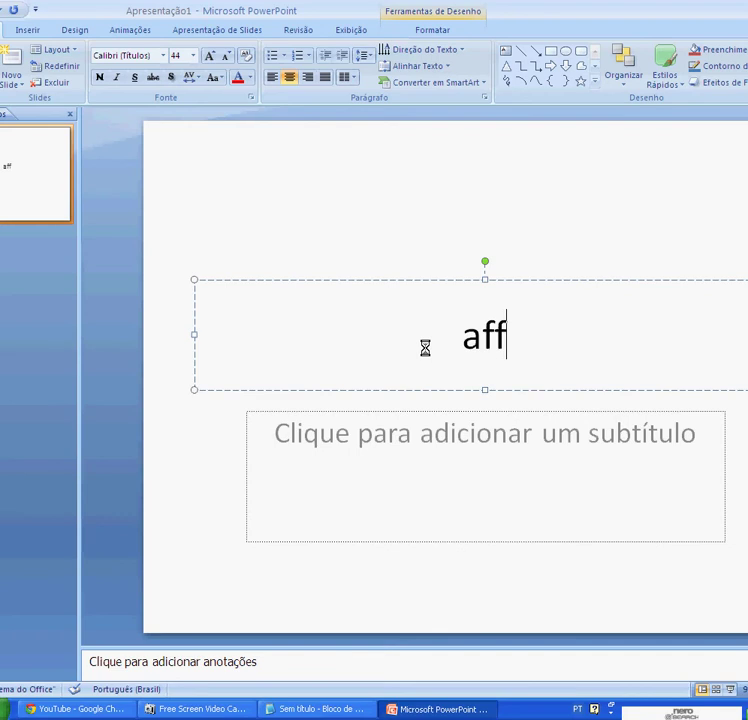
key("BackSpace")
key("BackSpace")
key("BackSpace")
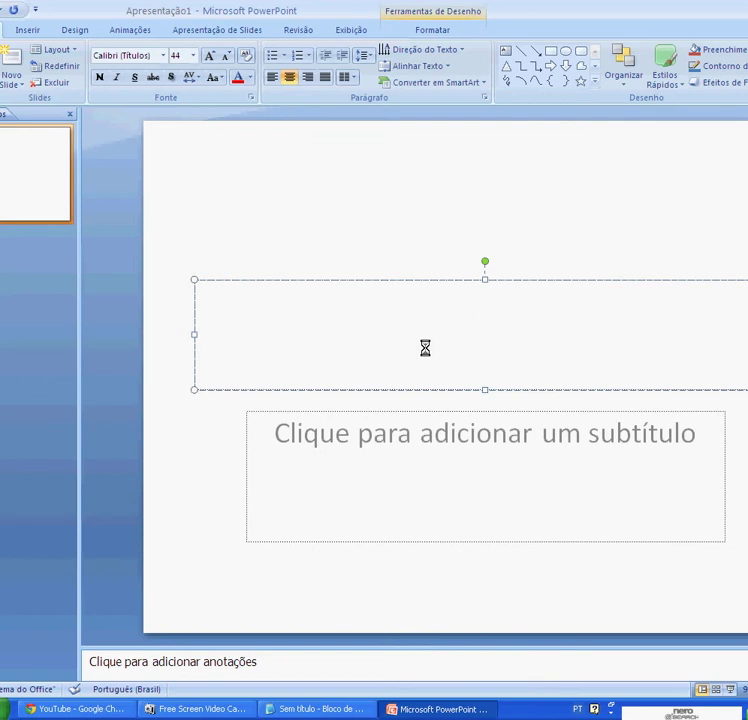
type("C")
key("BackSpace")
type("Back")
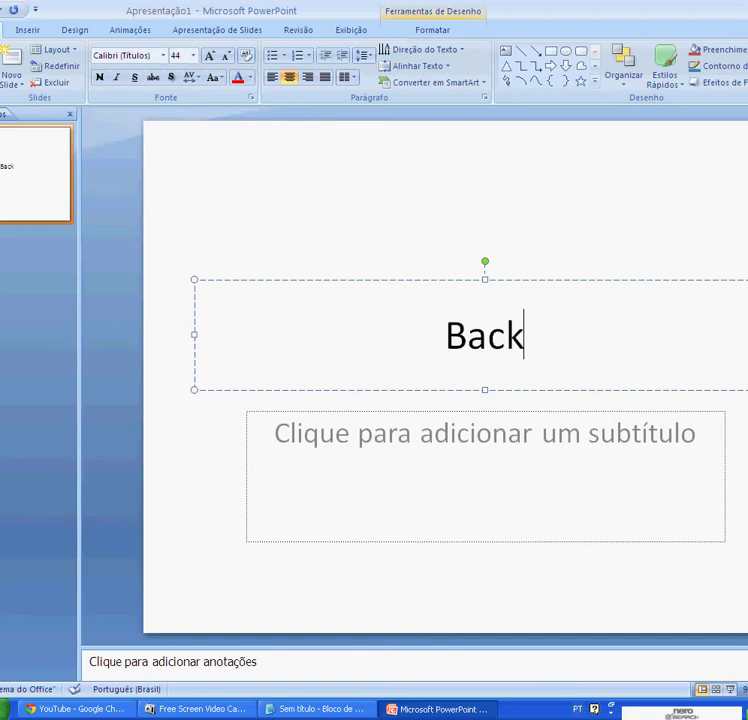
left_click(315, 441)
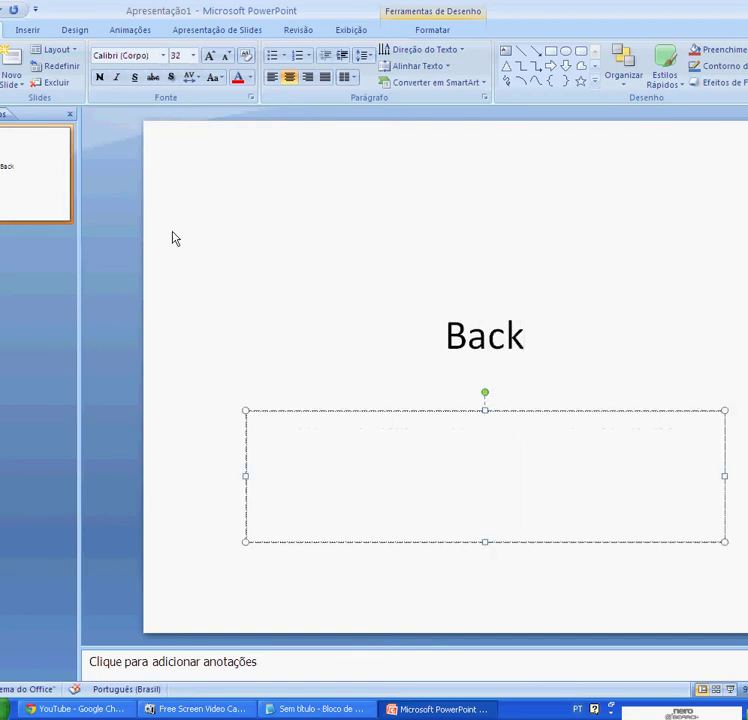
type("assim t")
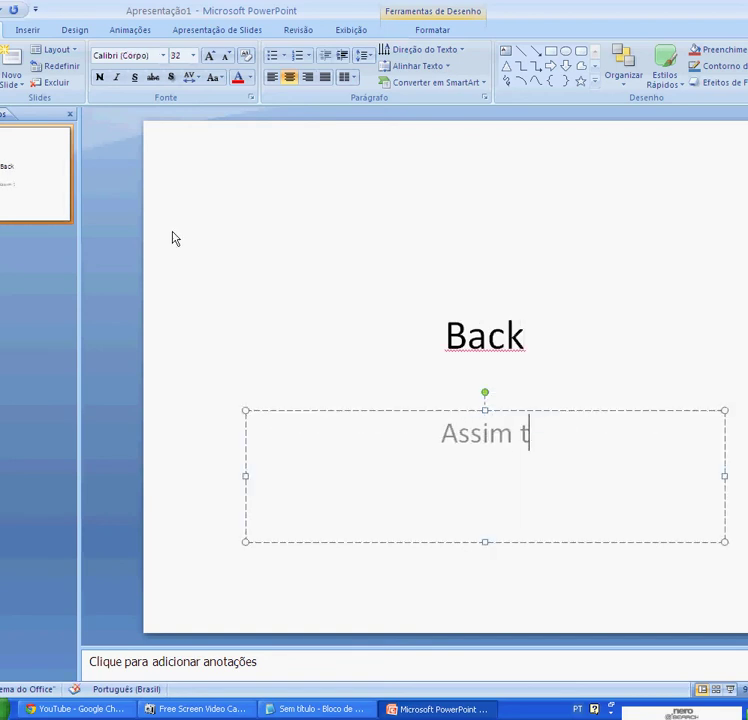
type("a n")
key("BackSpace")
type("c")
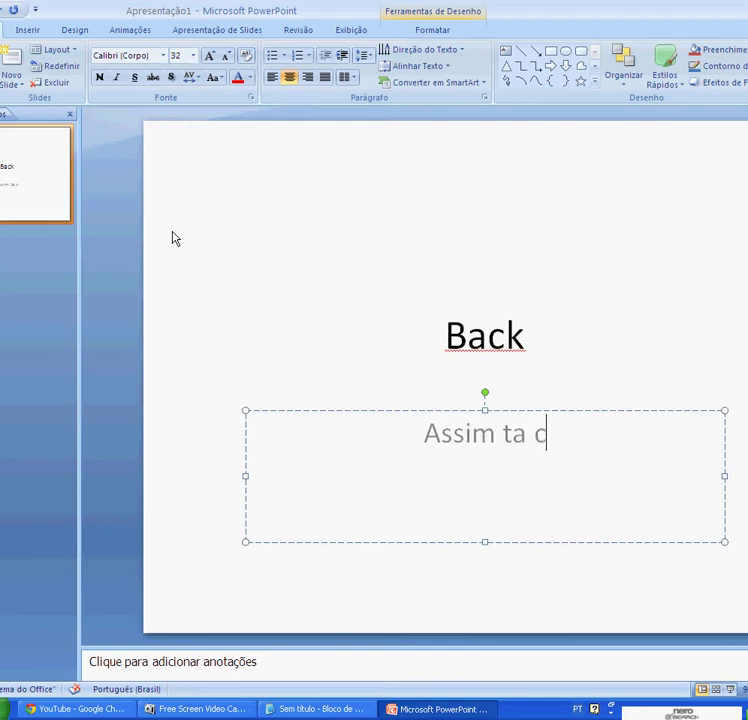
type("om n")
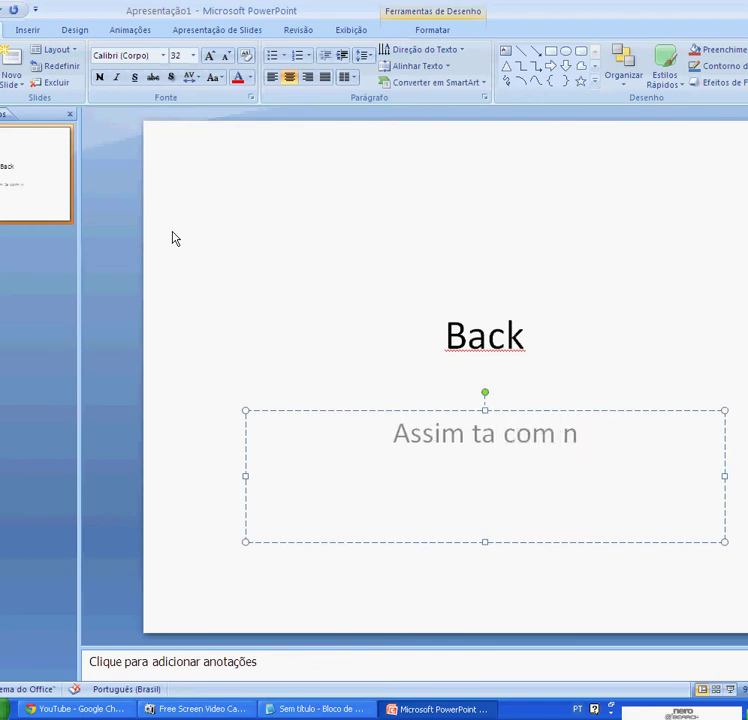
type("é?")
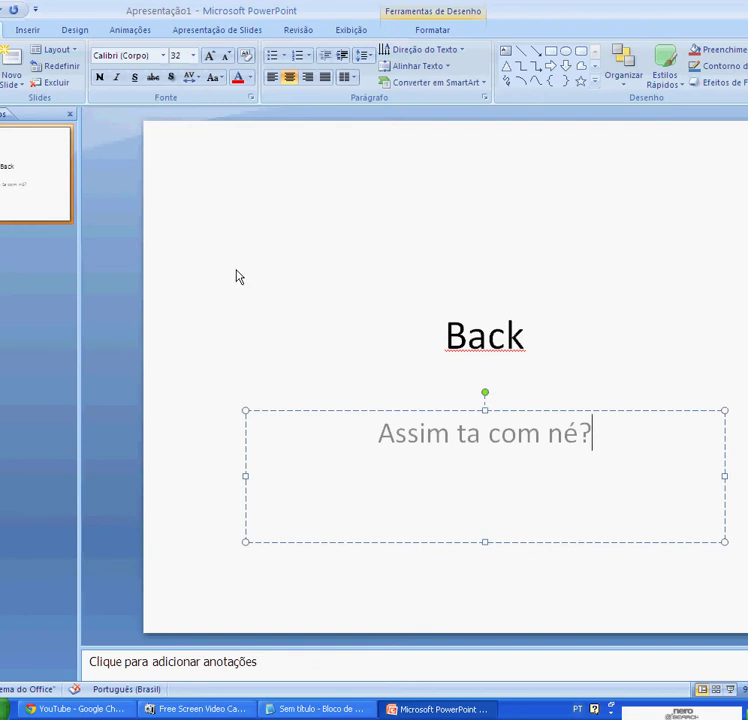
key("BackSpace")
key("BackSpace")
key("BackSpace")
key("BackSpace")
key("BackSpace")
key("BackSpace")
key("BackSpace")
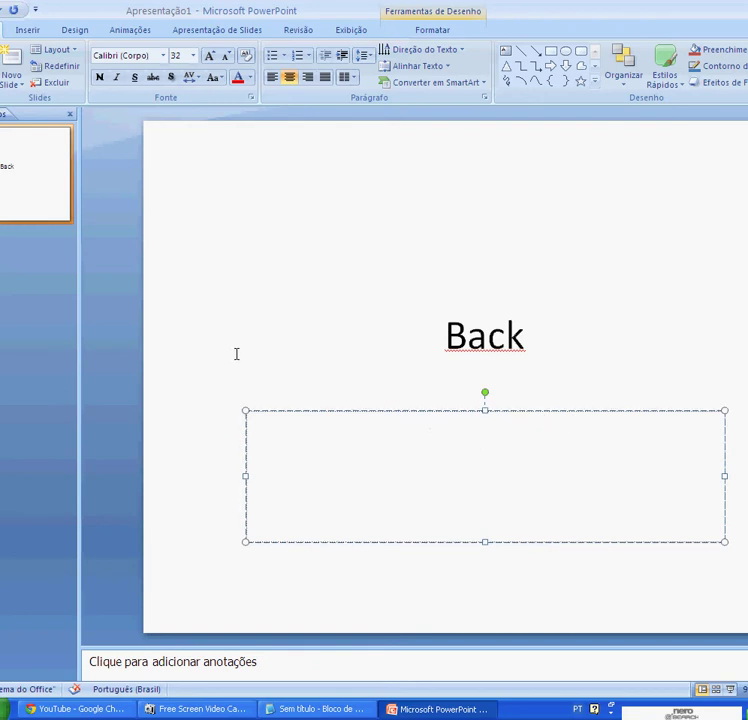
type("fassa ")
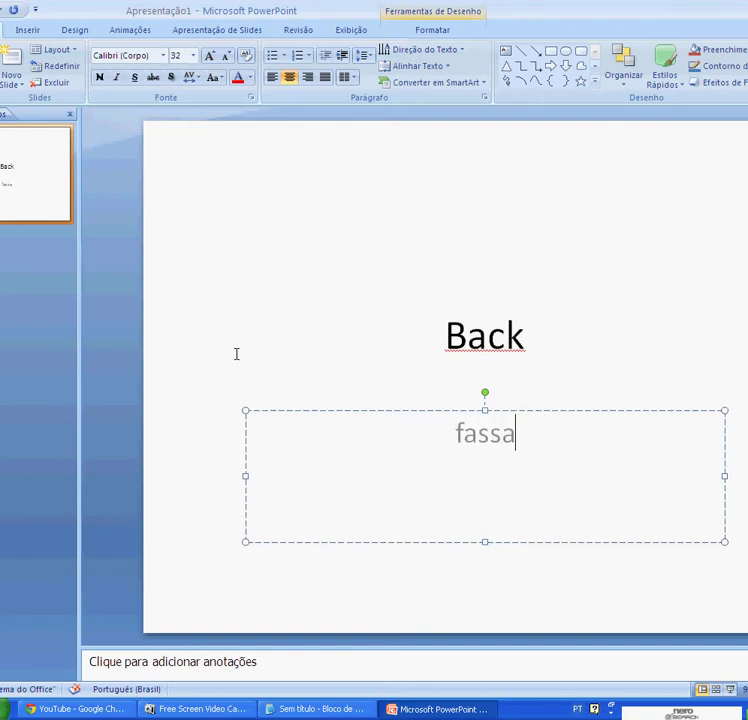
type("is")
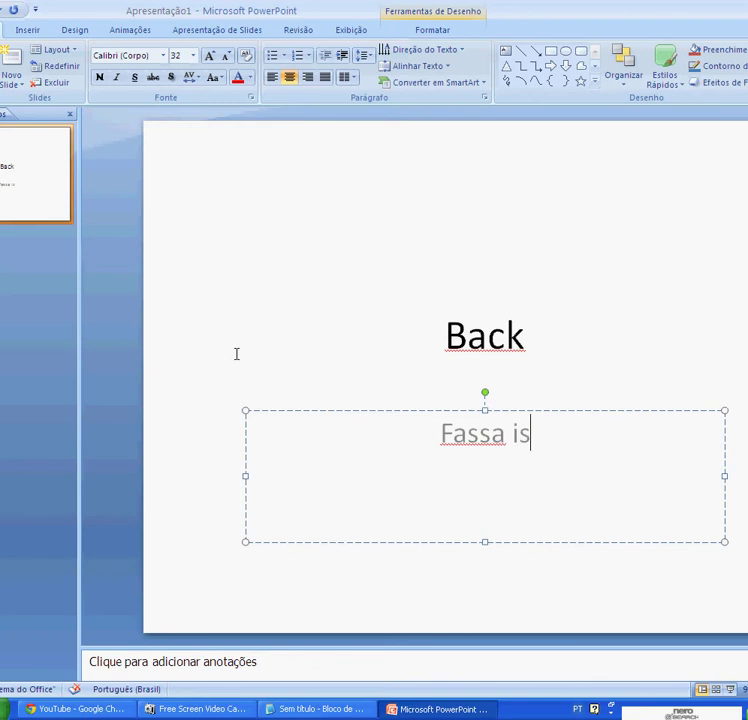
type("o")
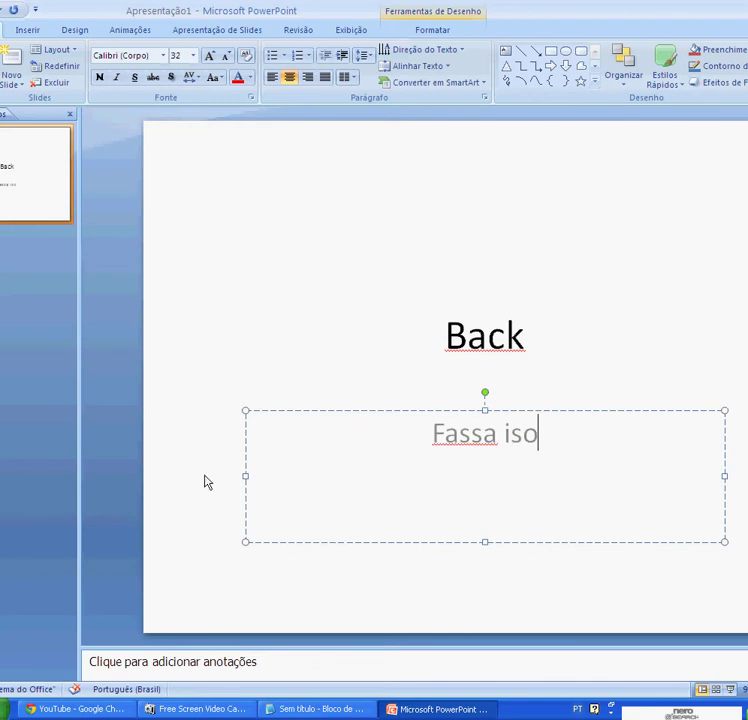
key("BackSpace")
key("BackSpace")
key("BackSpace")
key("BackSpace")
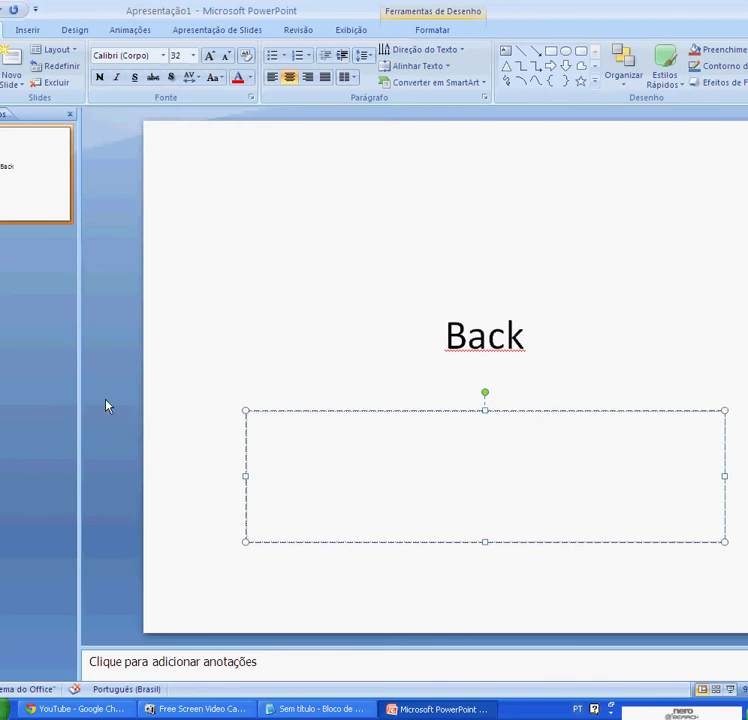
Step: Change the title slide to the Blank layout
right_click(107, 403)
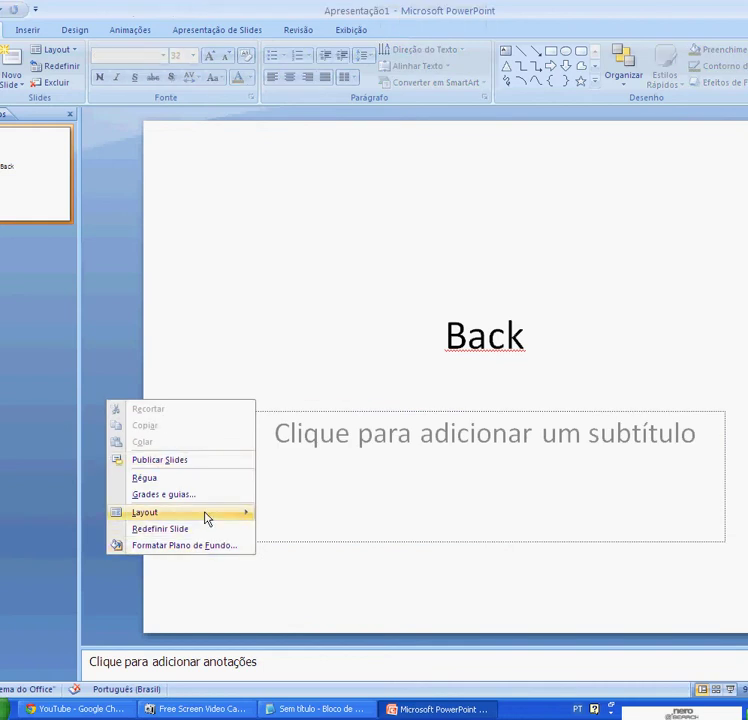
mouse_move(209, 514)
left_click(297, 638)
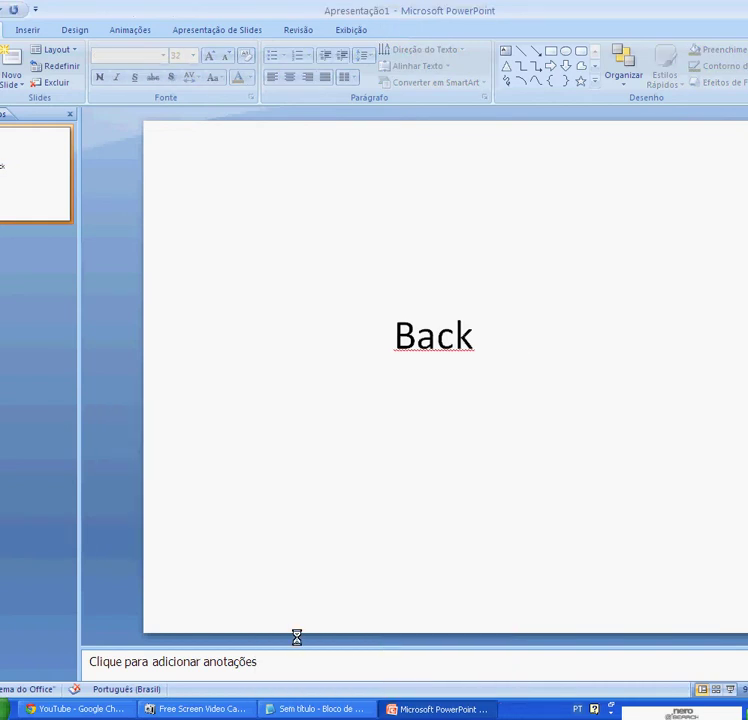
Step: Add a new blank second slide, then return to Notepad
right_click(24, 276)
left_click(70, 334)
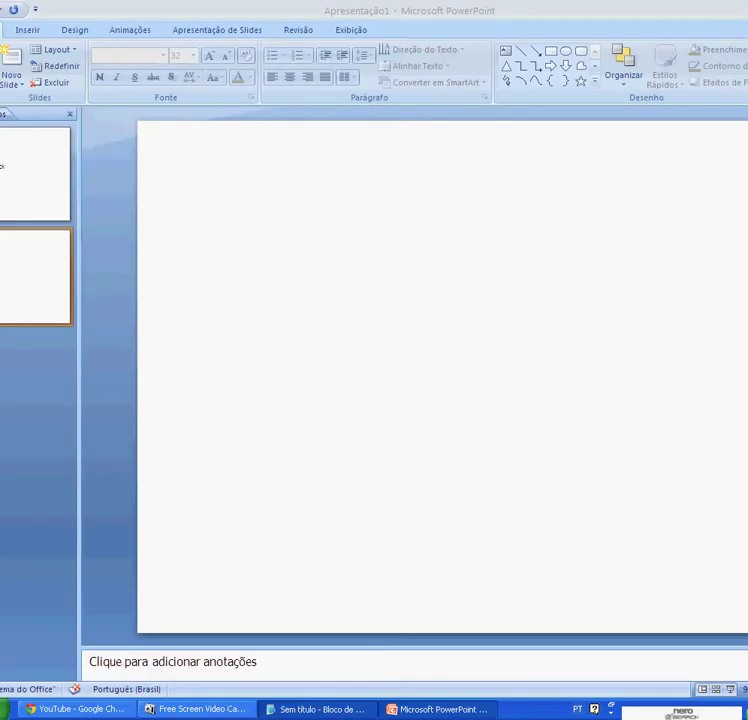
key("alt+Tab")
Step: Replace the note with 'comesse o jogo assim', move its window right, and return to PowerPoint
left_click_drag(461, 344, 297, 343)
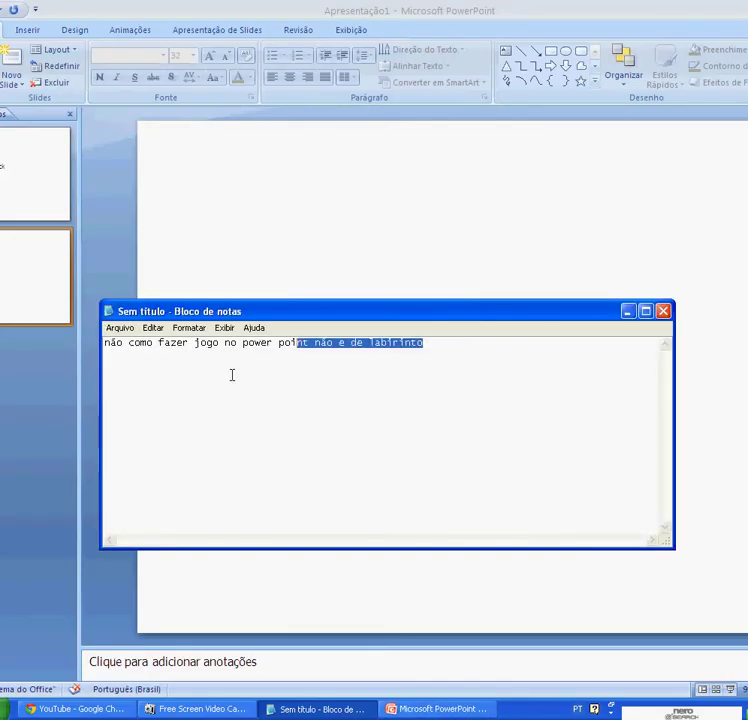
key("ctrl+a")
key("Delete")
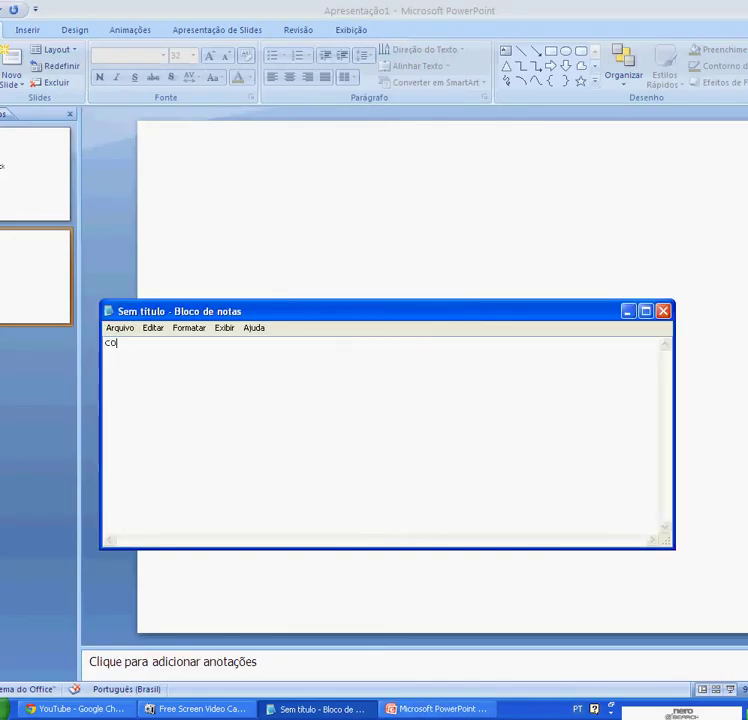
type("messe")
type(" o jogo a")
type("ss")
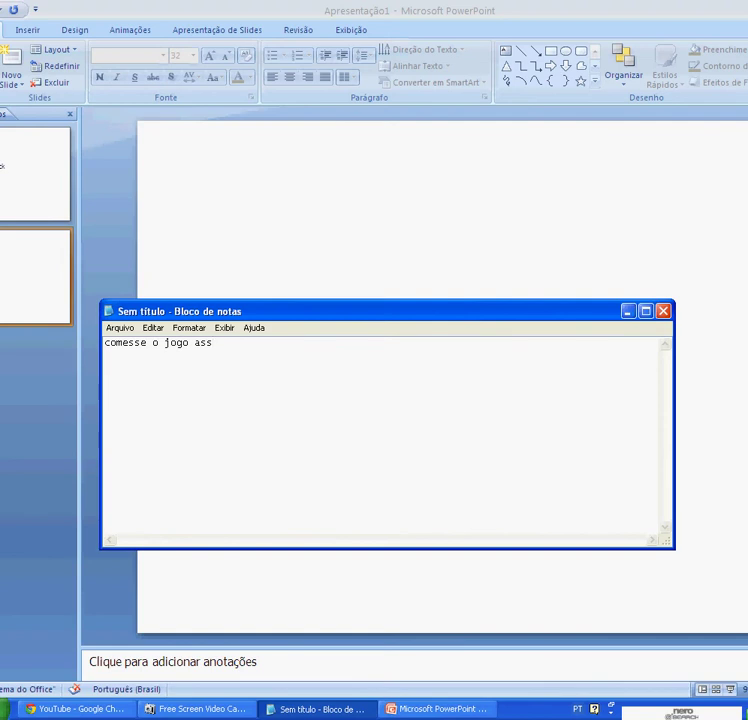
type("im")
left_click_drag(197, 311, 362, 286)
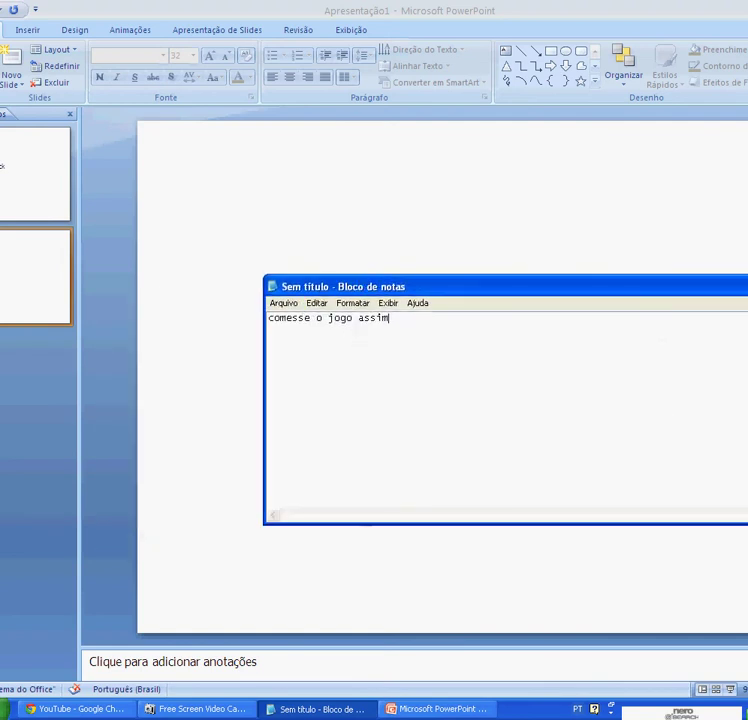
key("alt+Tab")
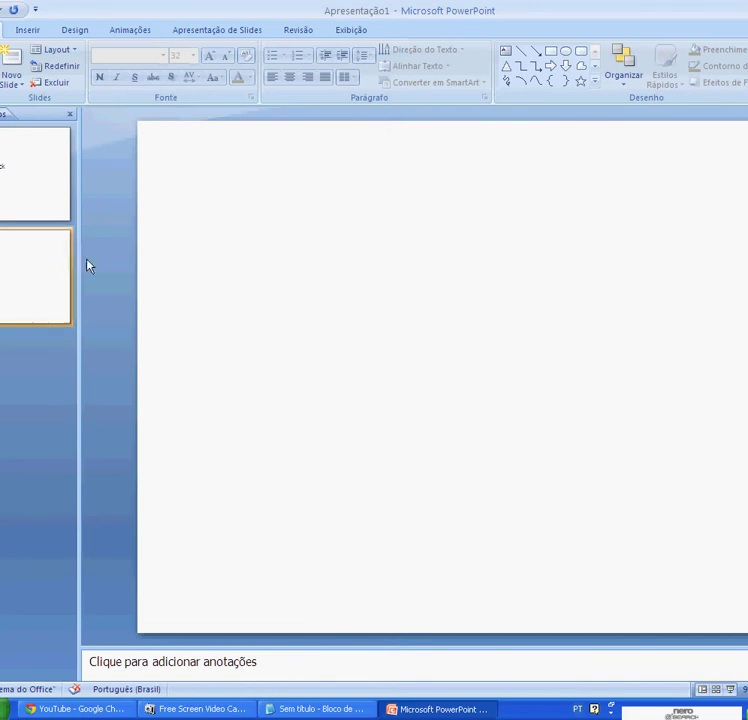
Step: Draw a blue rectangle head with a narrowed copy below it as the body
left_click(553, 51)
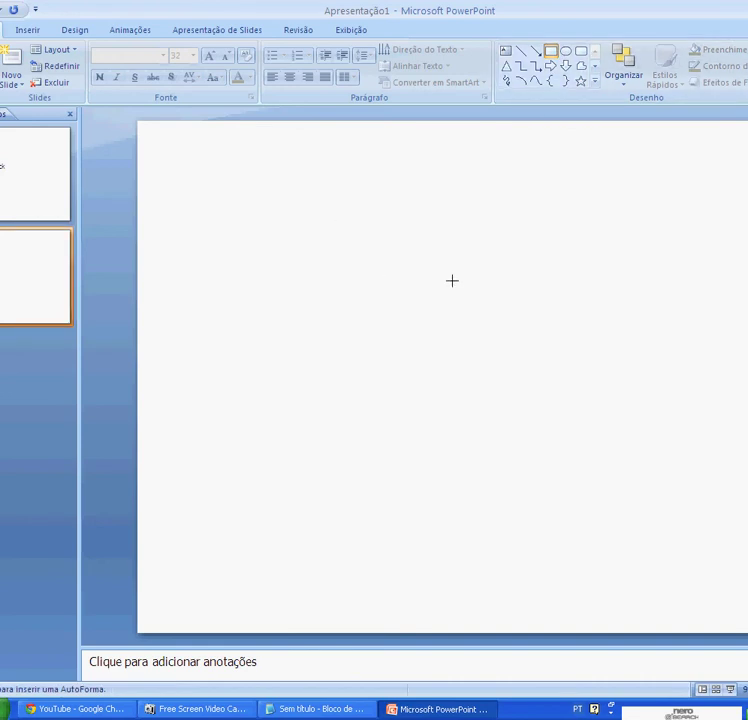
left_click_drag(339, 226, 442, 307)
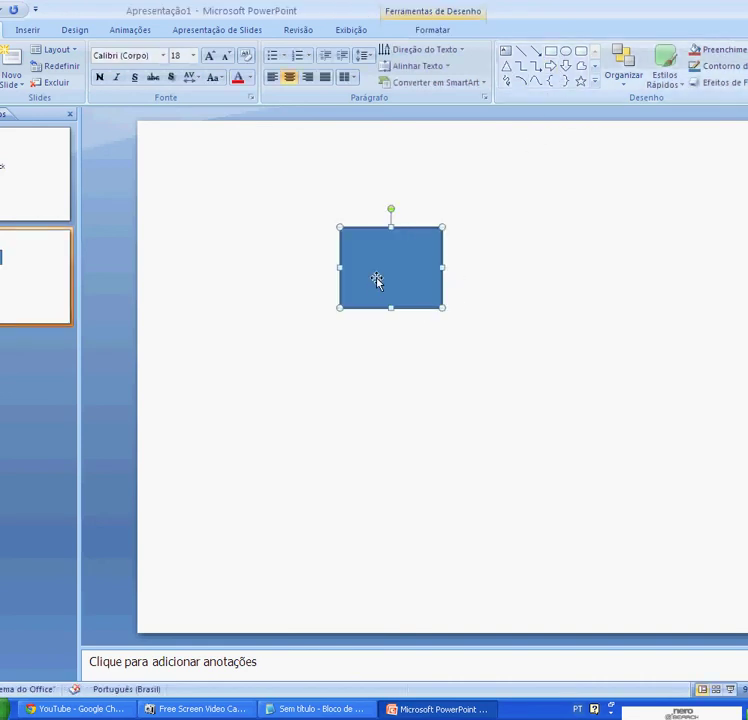
left_click_drag(376, 280, 377, 386, "ctrl")
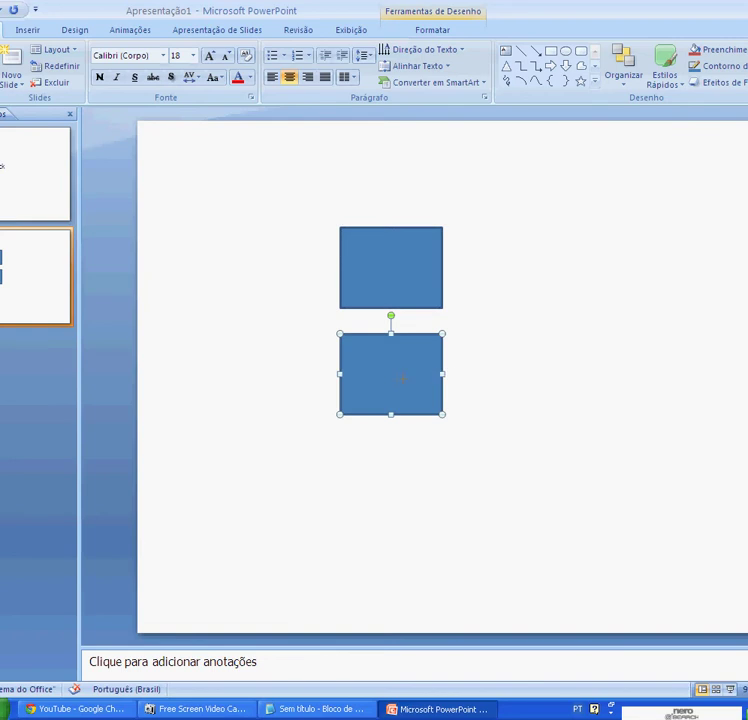
left_click_drag(442, 374, 389, 374)
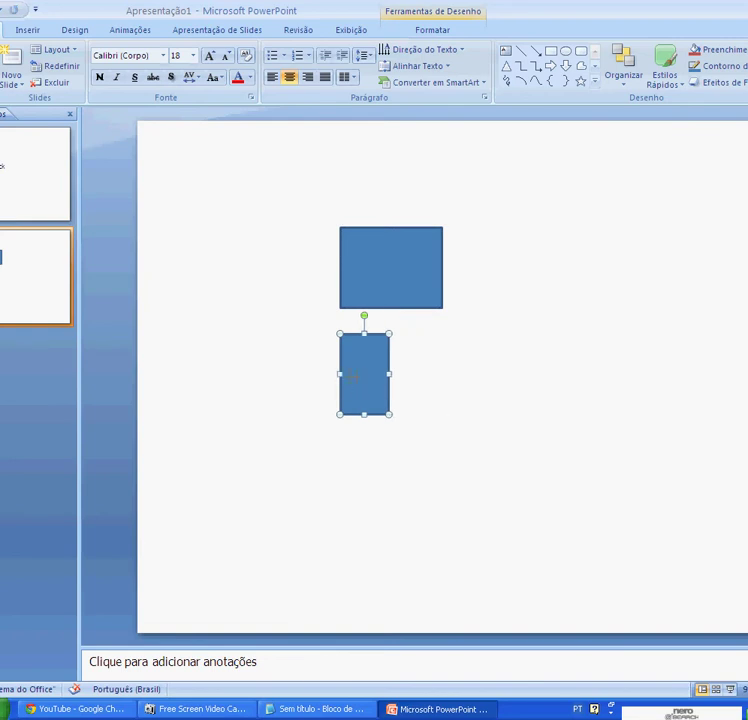
mouse_move(340, 374)
left_mouse_down()
mouse_move(355, 374)
mouse_move(386, 352)
left_mouse_up()
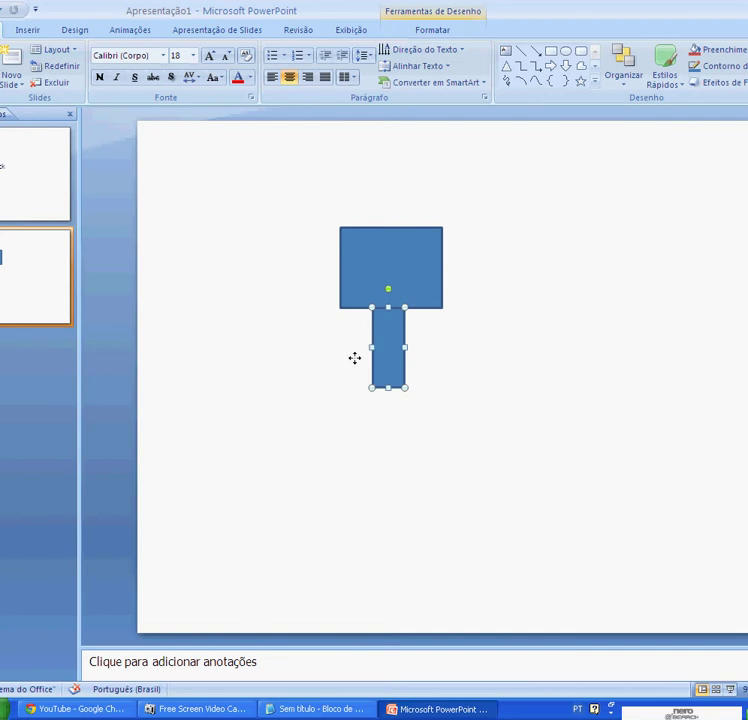
Step: Paste copies of the narrow block as legs side by side, then return to Notepad
key("ctrl+v")
key("ctrl+v")
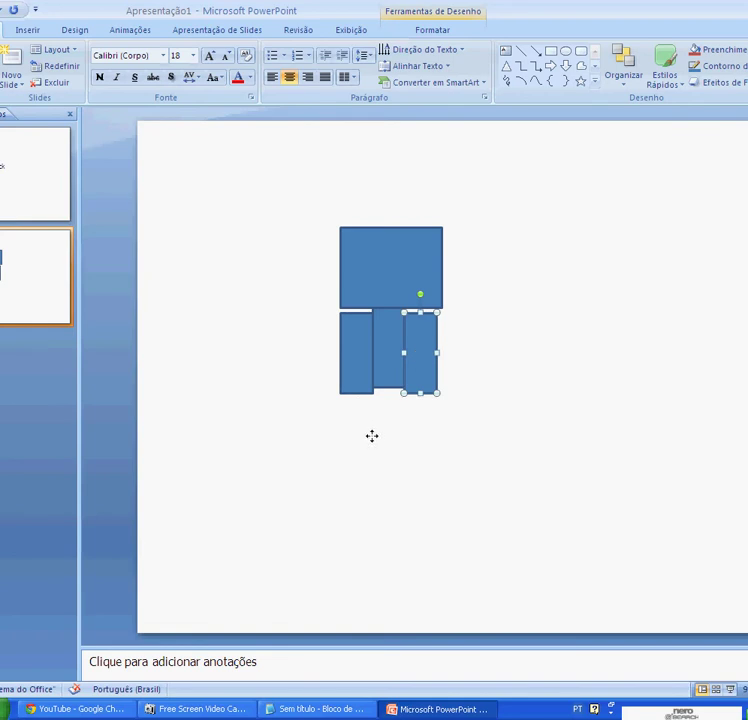
key("ctrl+v")
left_click_drag(376, 435, 401, 431)
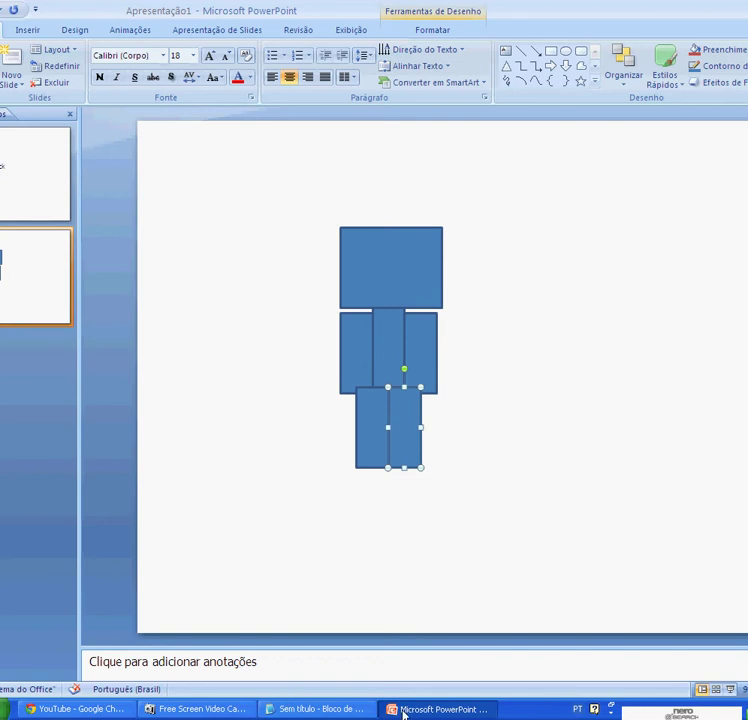
left_click(348, 710)
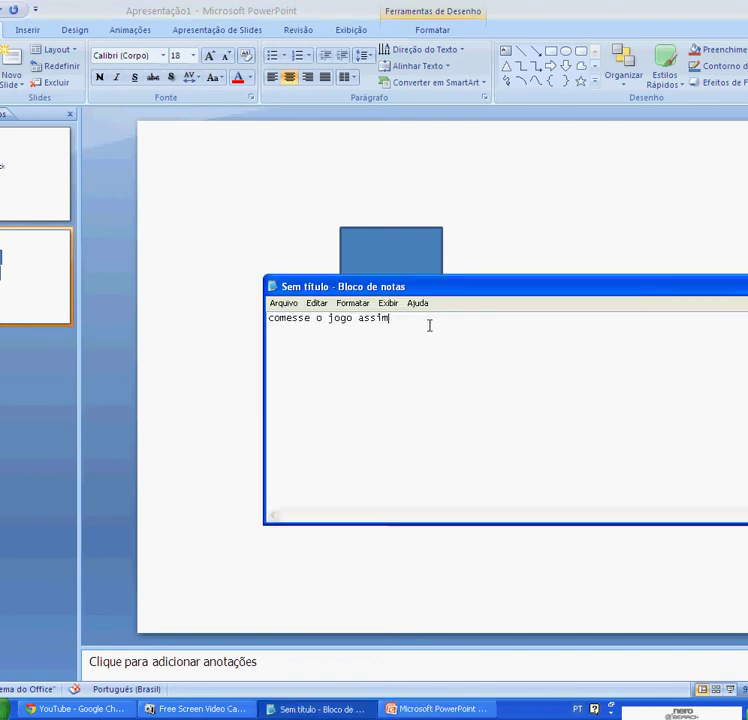
Step: Replace the note with 'se preferir fassa isso (abra o paint)' and minimize Notepad and PowerPoint
left_click_drag(429, 324, 204, 326)
key("BackSpace")
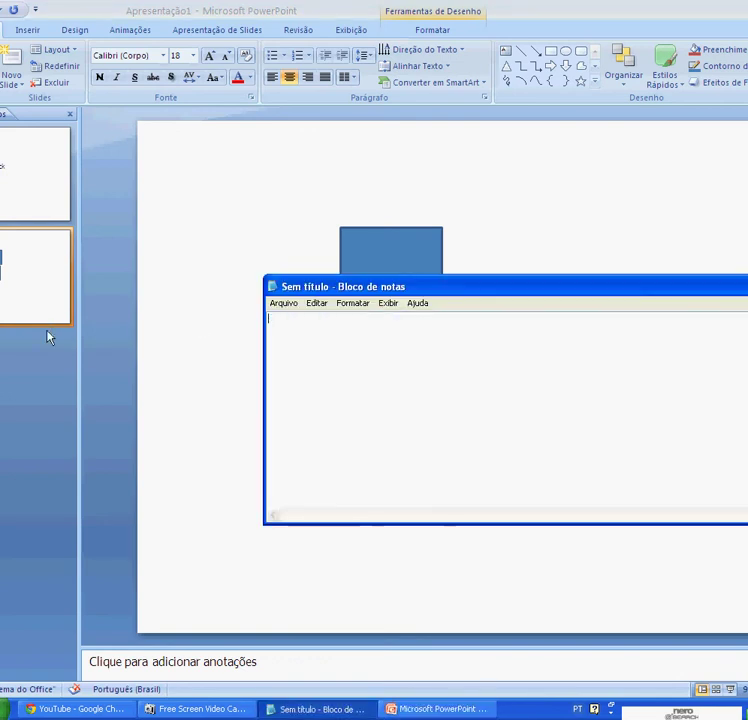
type("fassa o perso")
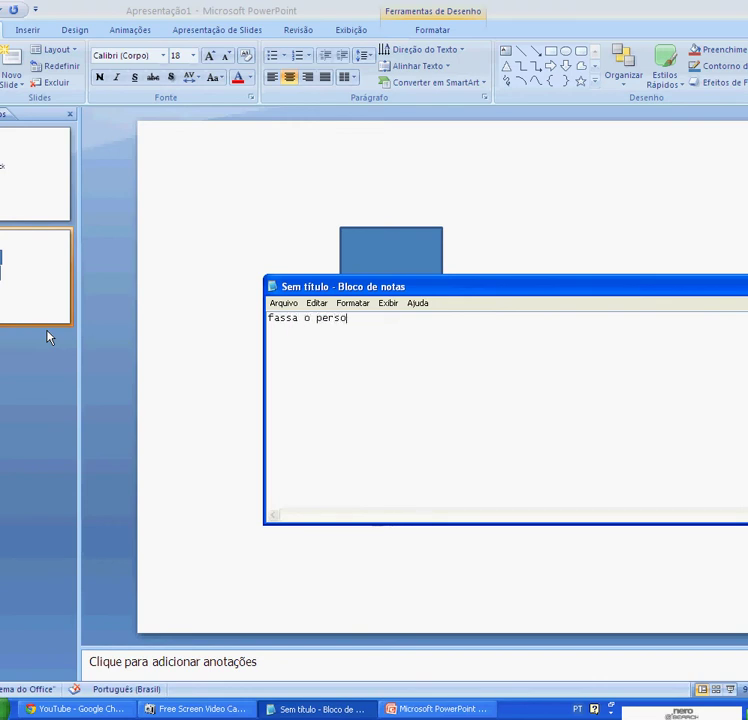
type("nagem no j")
type("eito q")
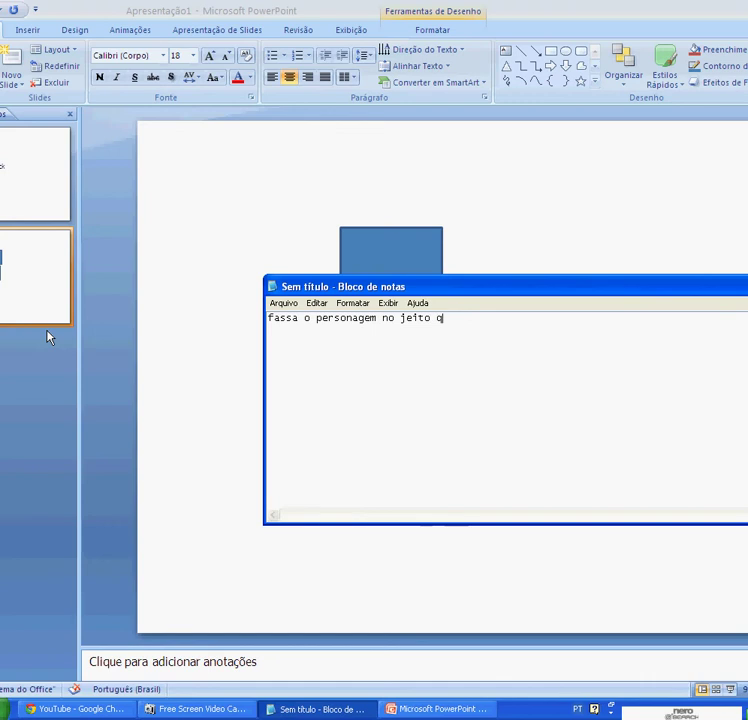
type("ue")
key("BackSpace")
key("BackSpace")
key("BackSpace")
key("BackSpace")
key("BackSpace")
key("BackSpace")
key("BackSpace")
key("BackSpace")
key("BackSpace")
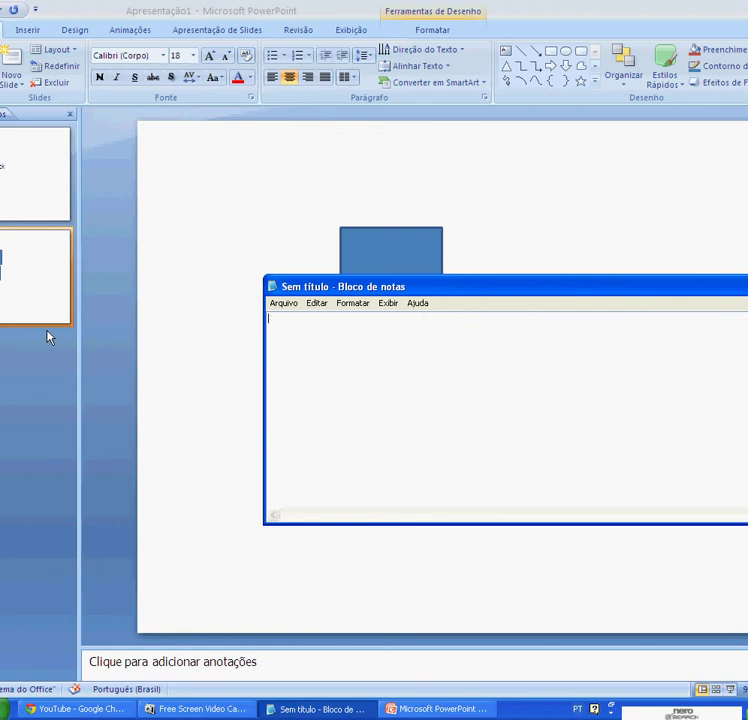
type("e p")
type("referir ")
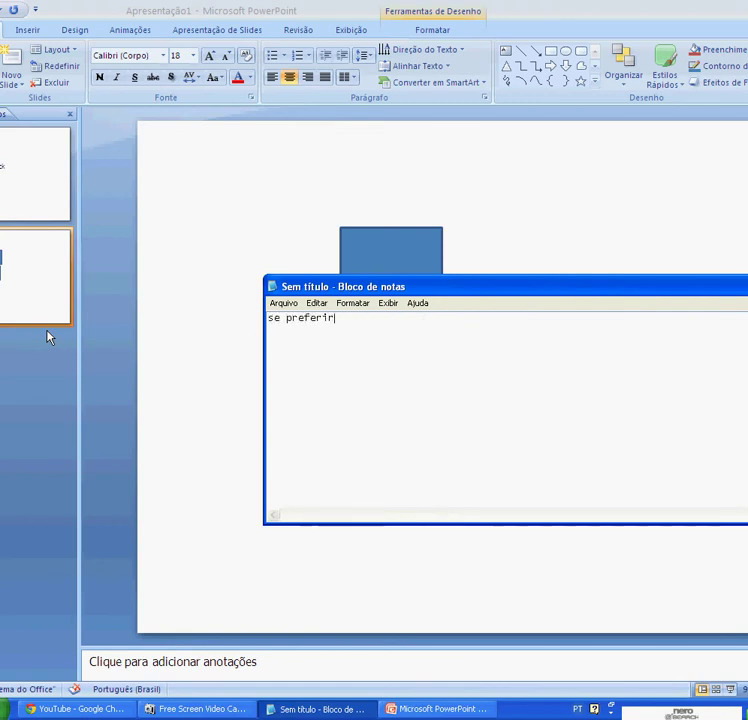
type("fassa ")
type("isso")
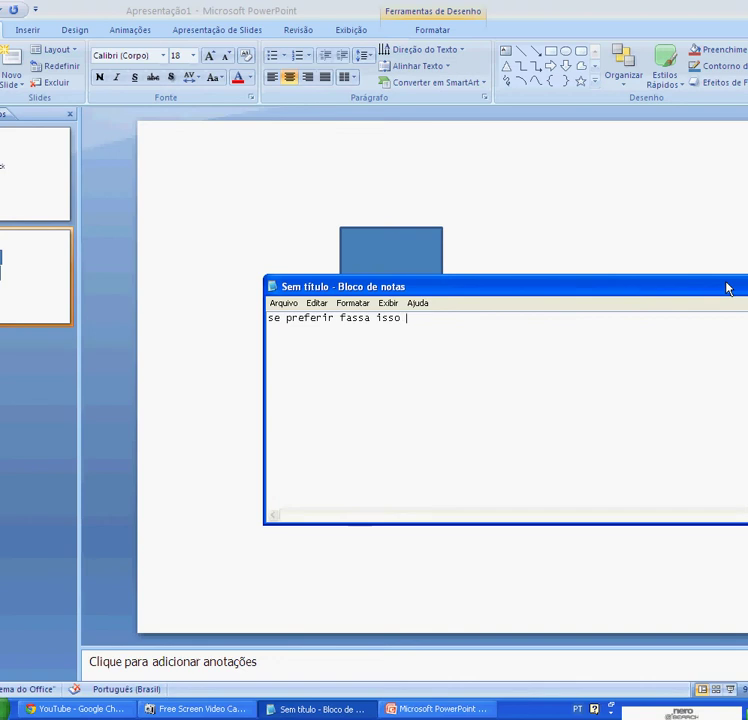
type(" (abr")
type("a o pai")
type("nt")
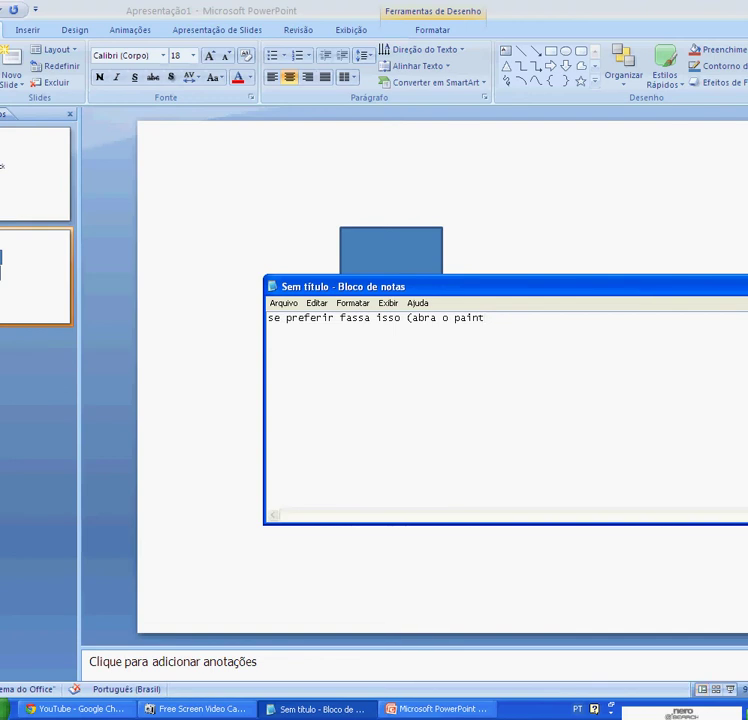
type(")")
left_click(318, 708)
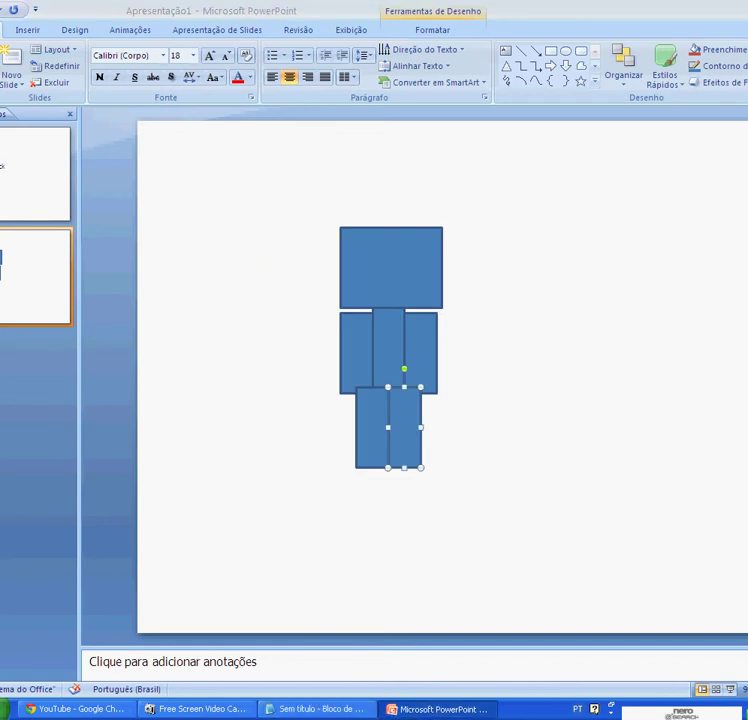
key("super+d")
Step: Launch Paint, draw a text box, then type and erase 'desenhe o personagem'
left_click(5, 708)
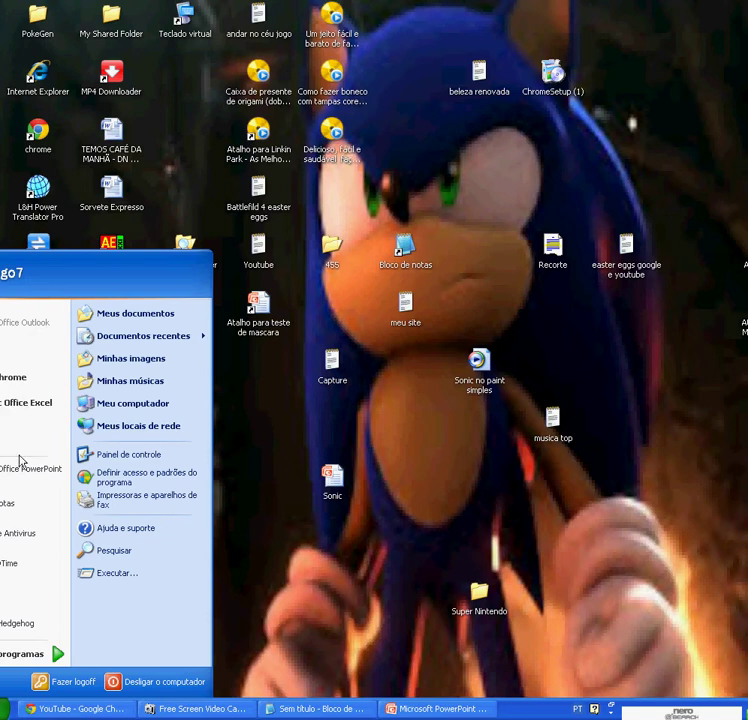
left_click(413, 319)
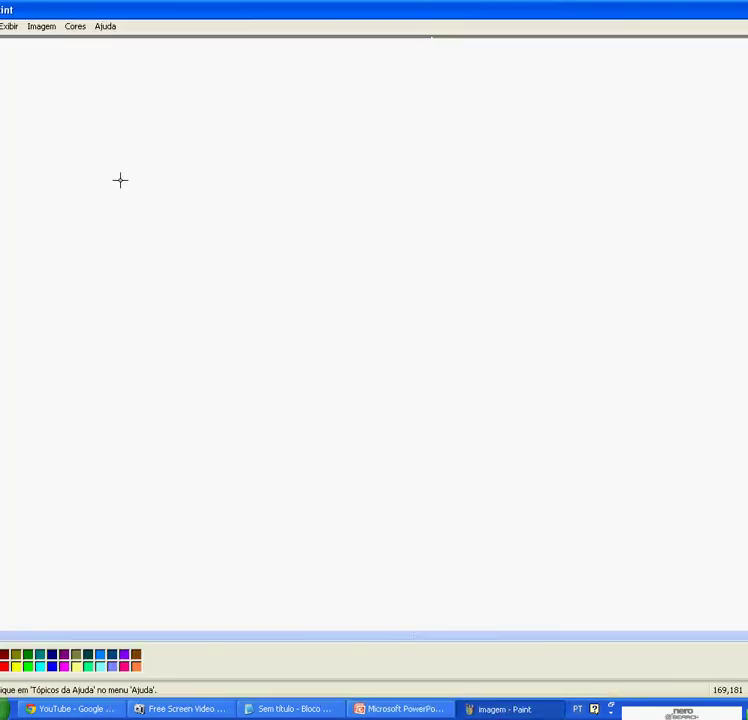
left_click_drag(302, 215, 663, 394)
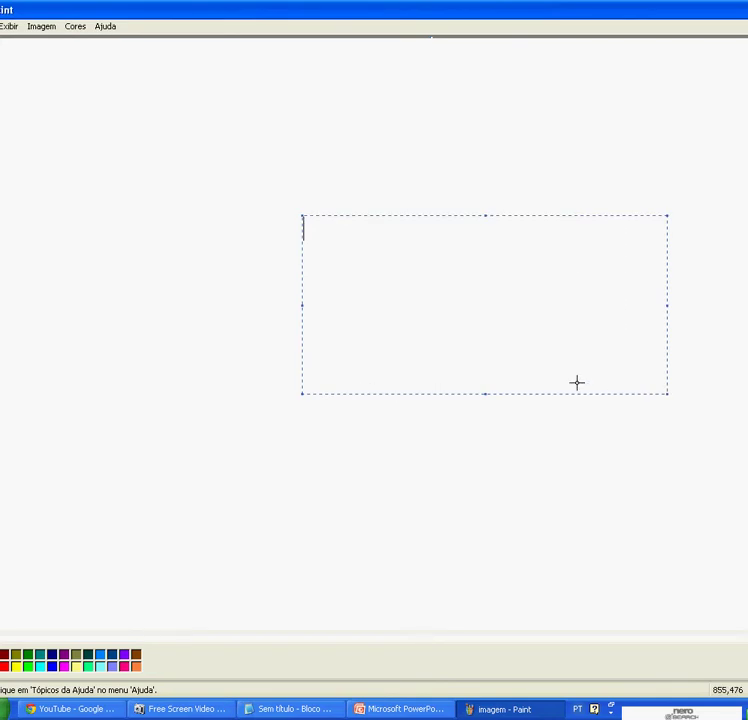
type("dese")
type("nhe o ")
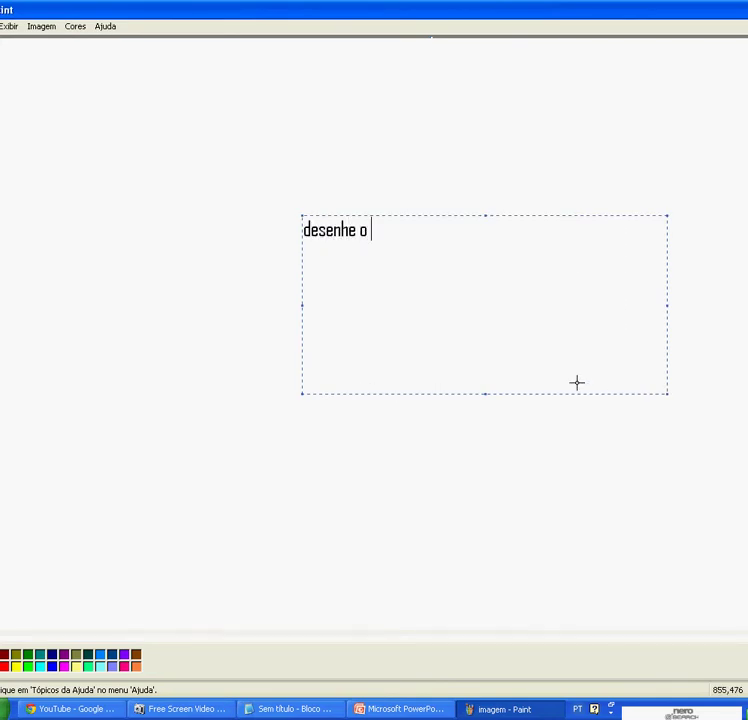
type("perso")
type("nagem")
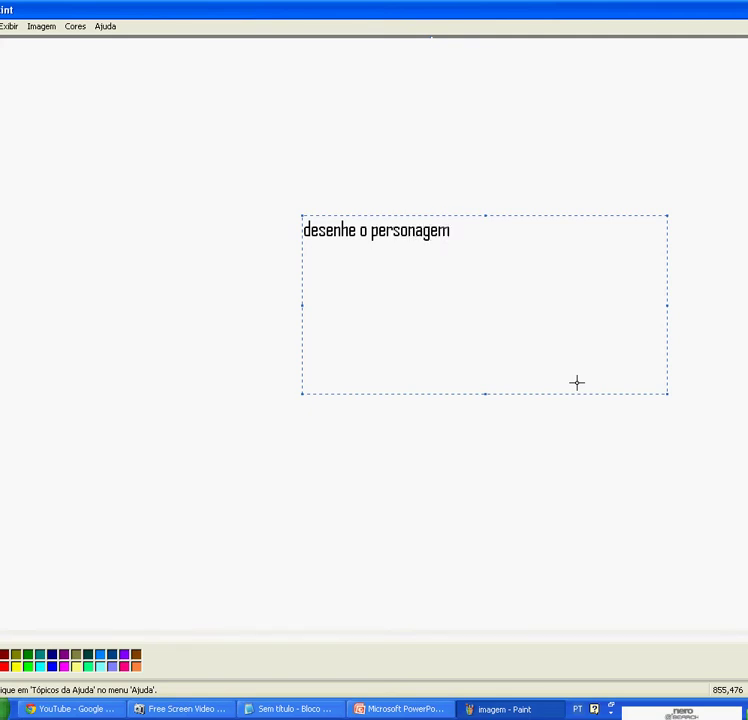
key("BackSpace")
key("BackSpace")
key("BackSpace")
key("BackSpace")
key("BackSpace")
key("BackSpace")
key("BackSpace")
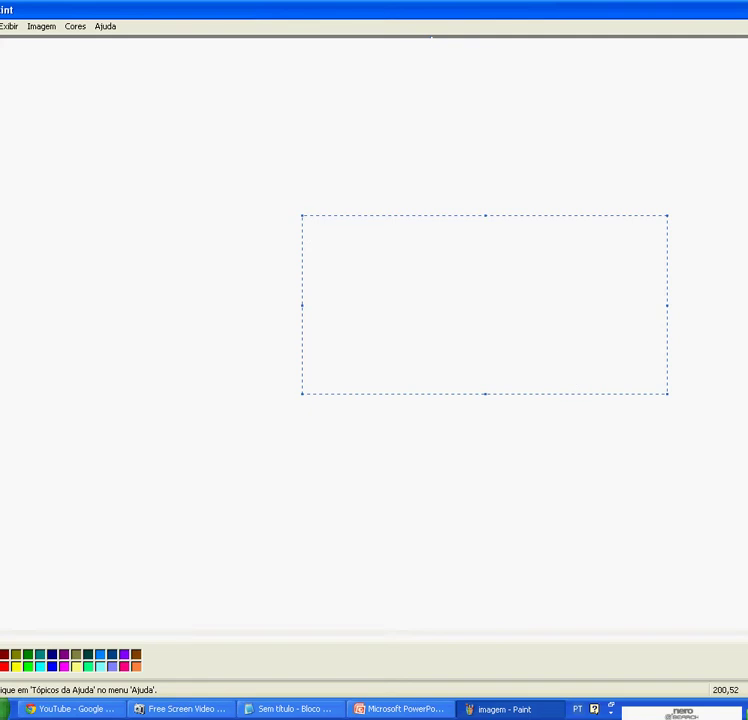
Step: Draw a freehand stick figure with head, body, arms and legs
mouse_move(344, 130)
left_mouse_down()
mouse_move(304, 174)
mouse_move(344, 145)
mouse_move(333, 135)
left_mouse_up()
mouse_move(321, 224)
left_mouse_down()
mouse_move(329, 298)
mouse_move(290, 260)
mouse_move(367, 255)
left_mouse_up()
mouse_move(323, 296)
left_mouse_down()
mouse_move(322, 322)
mouse_move(350, 312)
left_mouse_up()
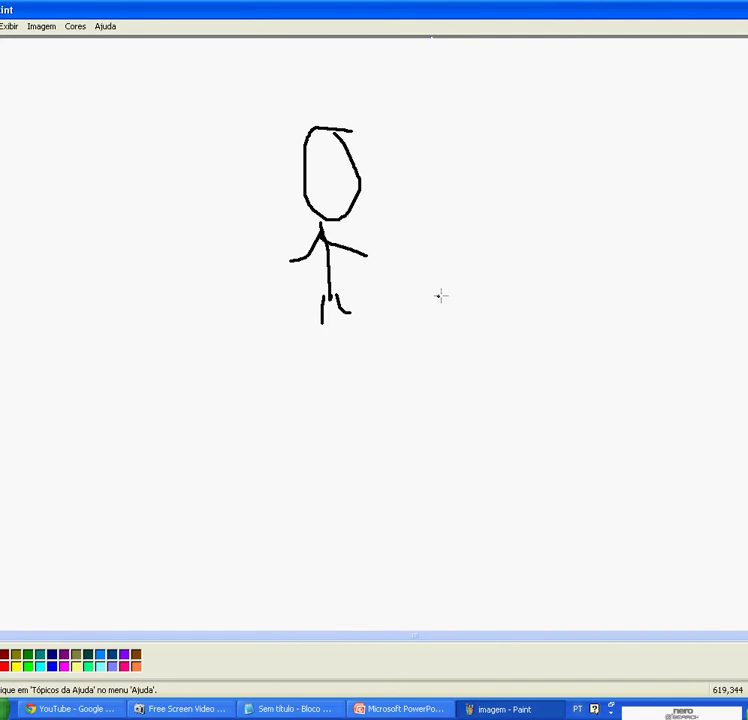
Step: Hand-letter 'ExmPLO' beside the figure, then bring Notepad to the front
mouse_move(450, 285)
left_mouse_down()
mouse_move(434, 220)
mouse_move(481, 212)
left_mouse_up()
mouse_move(441, 244)
left_mouse_down()
mouse_move(472, 241)
mouse_move(470, 272)
left_mouse_up()
left_click_drag(486, 225, 505, 277)
mouse_move(498, 246)
left_mouse_down()
mouse_move(478, 279)
mouse_move(513, 236)
mouse_move(528, 284)
mouse_move(537, 218)
mouse_move(534, 246)
mouse_move(556, 283)
mouse_move(576, 281)
left_mouse_up()
mouse_move(582, 222)
left_mouse_down()
mouse_move(598, 229)
mouse_move(584, 220)
left_mouse_up()
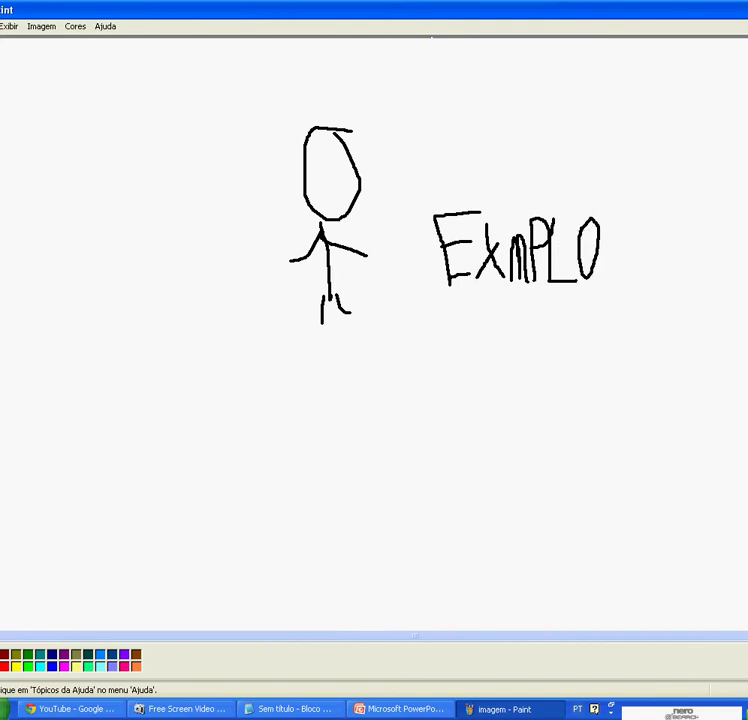
left_click(316, 711)
Step: Replace the note's line with 'fassa um corte' and return to the Paint drawing
left_click_drag(537, 316, 265, 318)
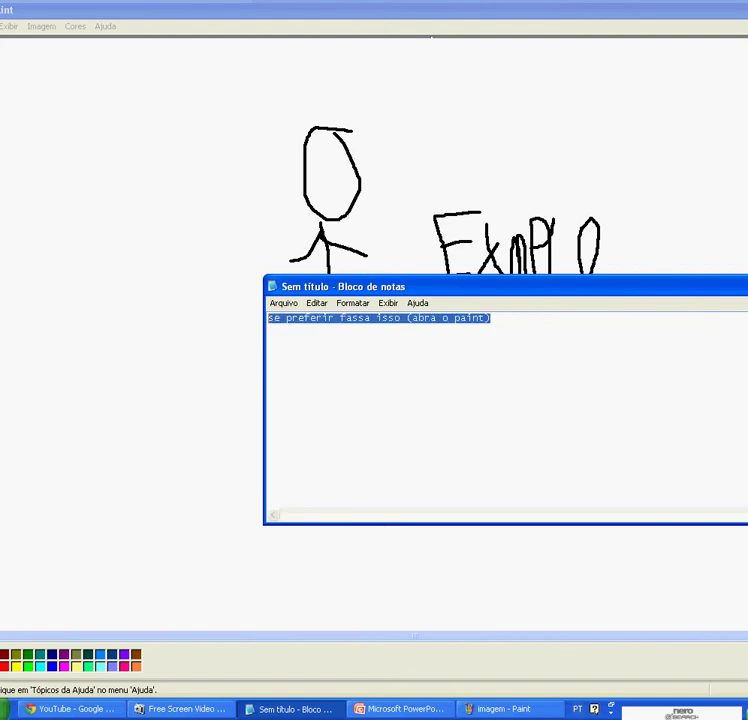
key("BackSpace")
type("fass")
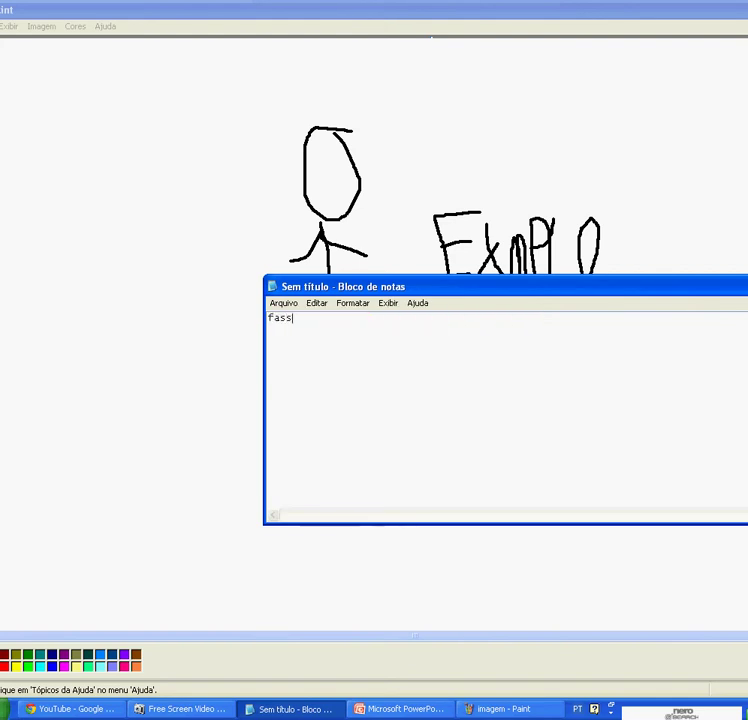
type("a u")
key("BackSpace")
type("m ")
type("ore")
type("te")
key("alt+Tab")
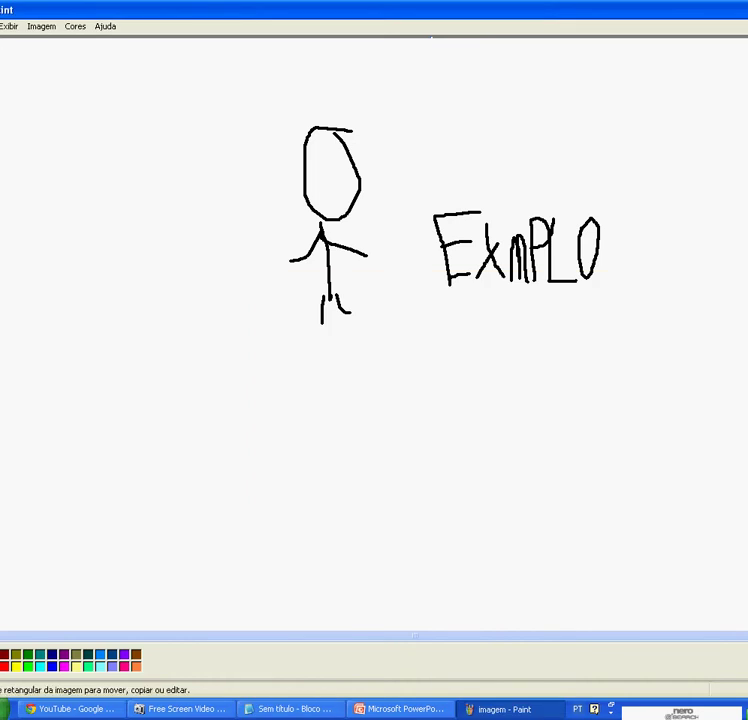
Step: Select the stick figure in Paint, then rewrite the Notepad note as 'e aperte x'
left_click_drag(280, 100, 376, 338)
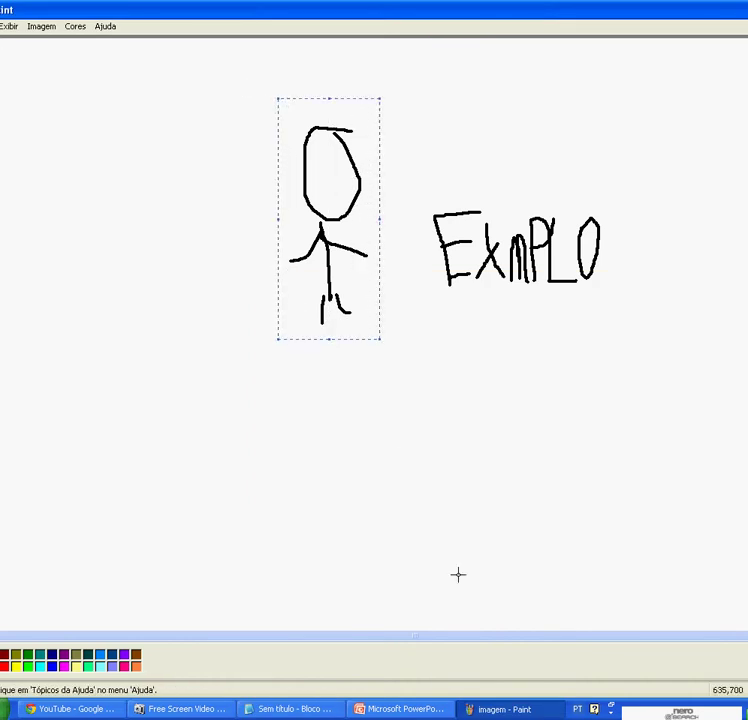
left_click(330, 711)
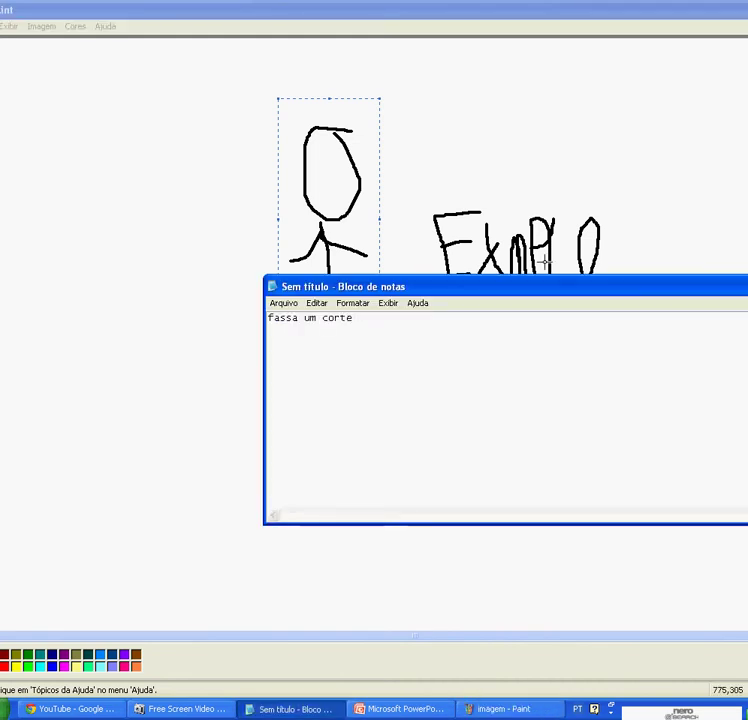
key("ctrl+a")
key("ctrl+x")
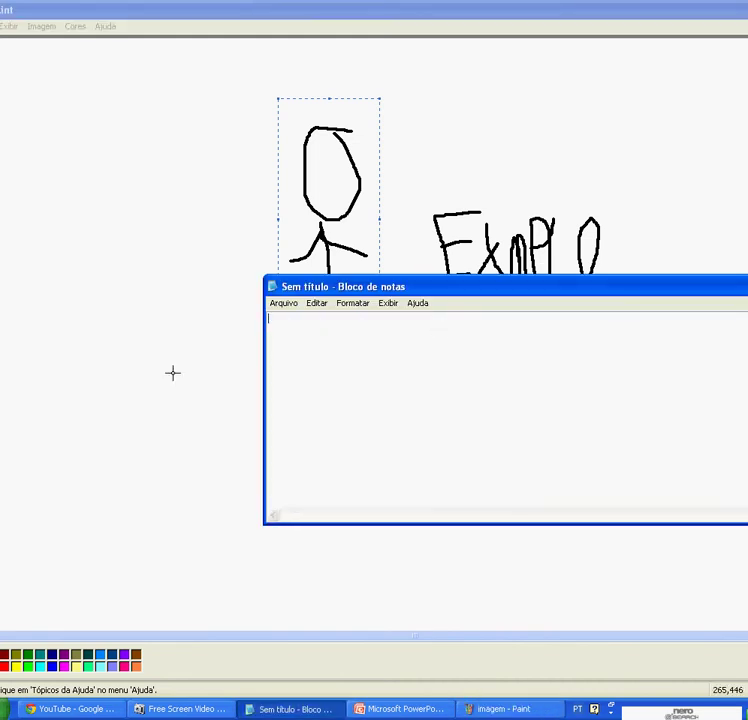
type("segure")
type(" c")
type("ont")
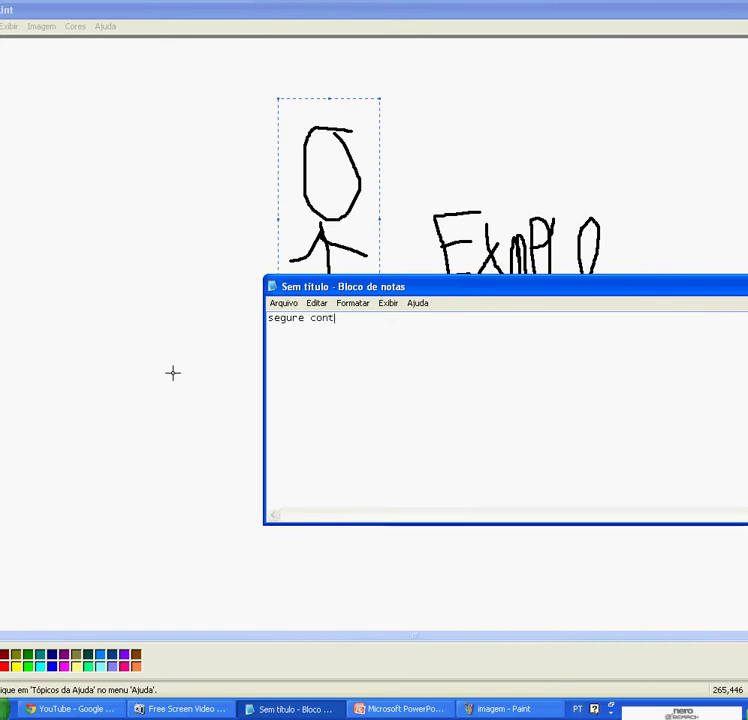
type("rel ")
type("que ")
type("conh")
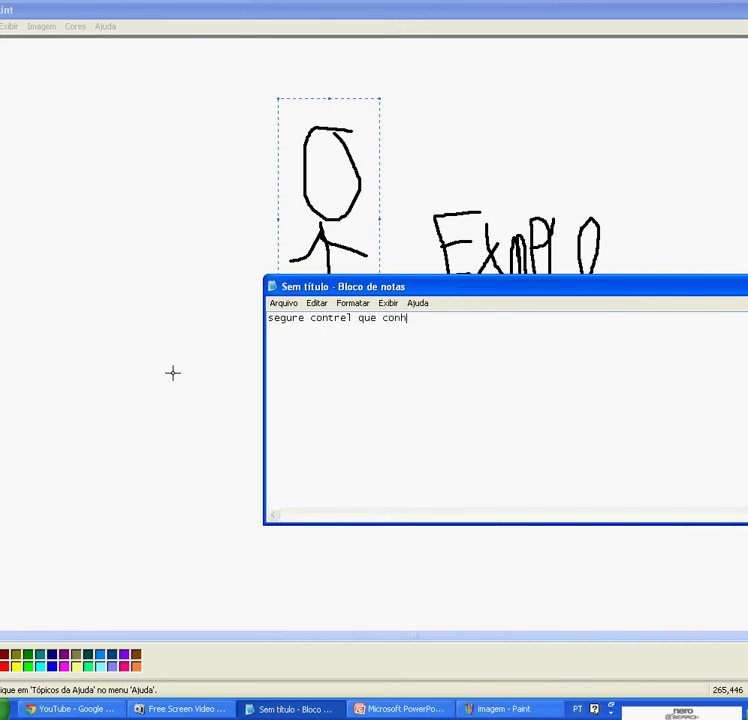
type("ecemos ")
type("co")
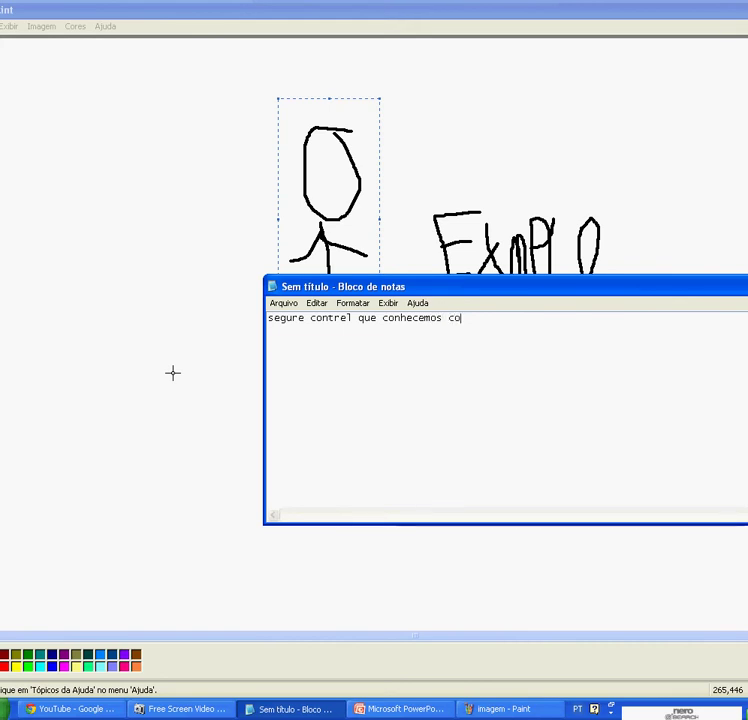
type("mo ct")
type("rl")
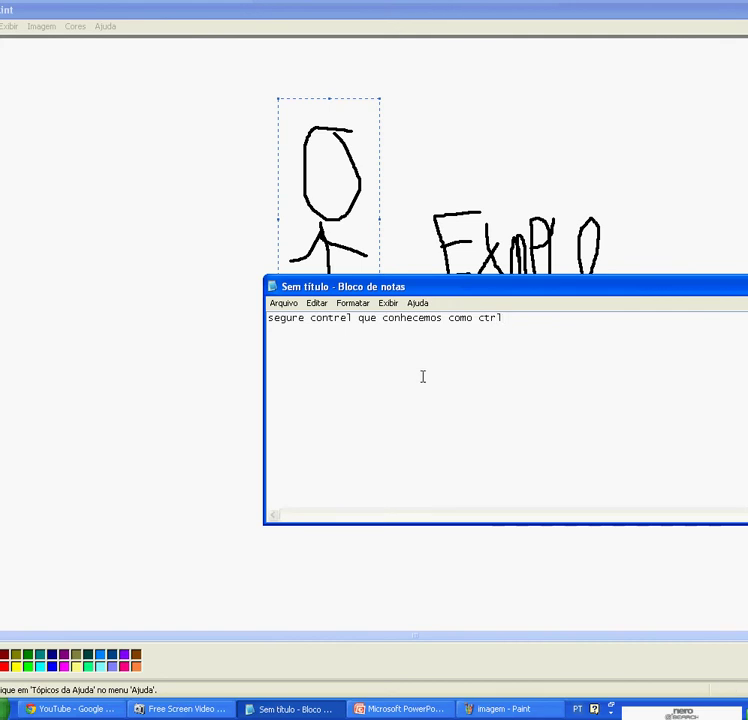
key("ctrl+a")
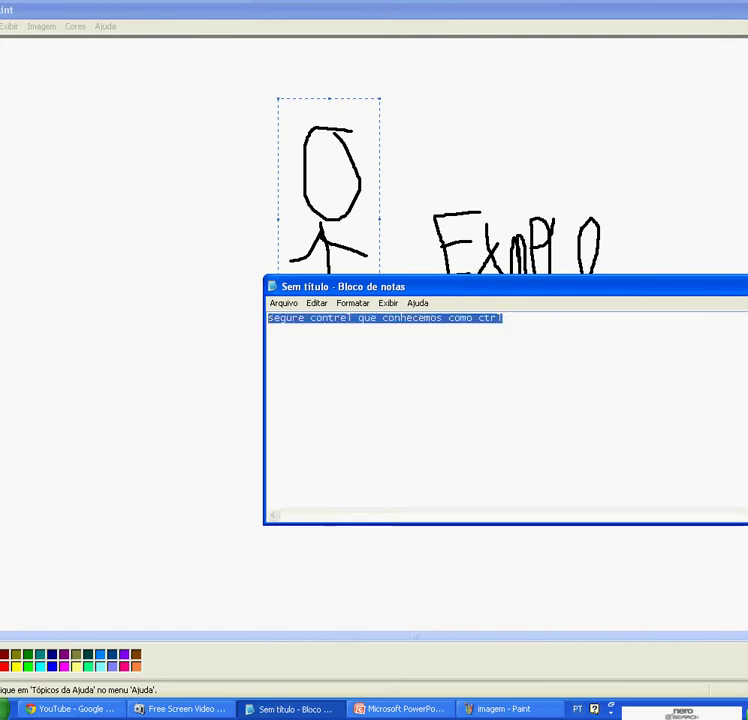
key("Delete")
type("er")
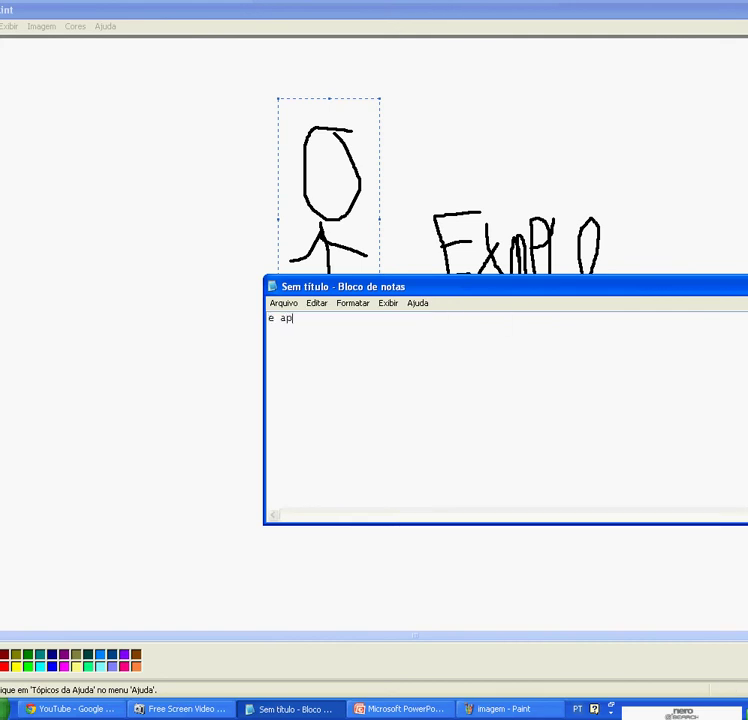
type("te x")
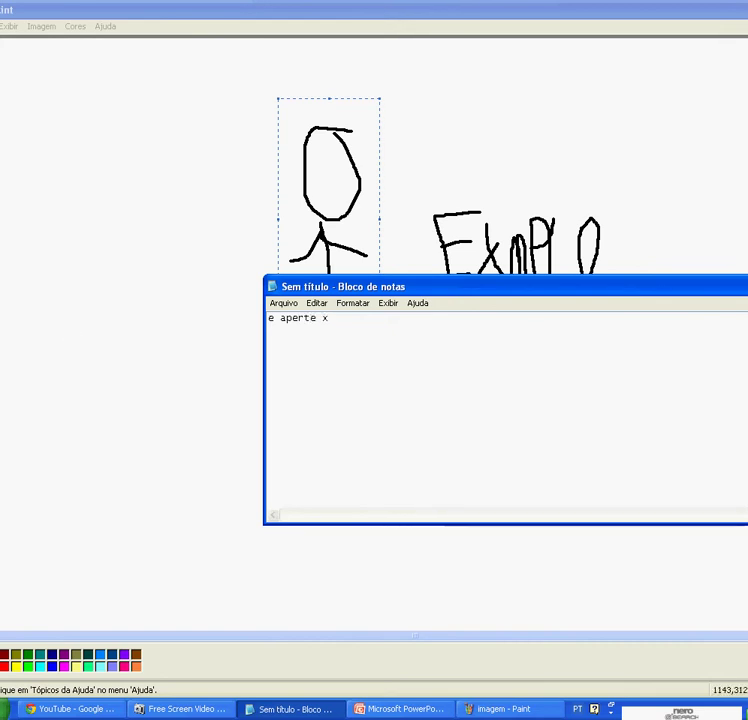
Step: Cut the stick figure from the Paint canvas, leaving only EXMPLO, and return to Notepad
key("alt+Tab")
key("Delete")
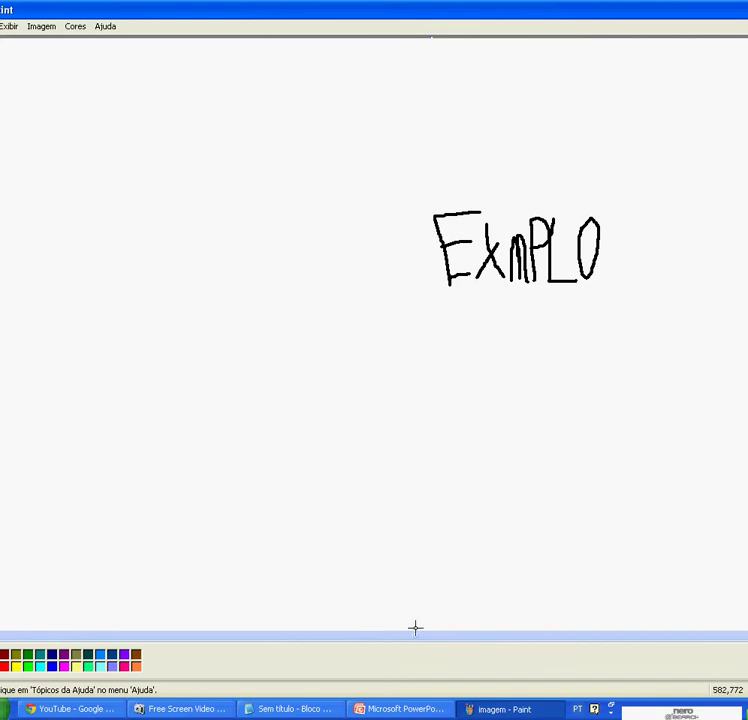
left_click(185, 708)
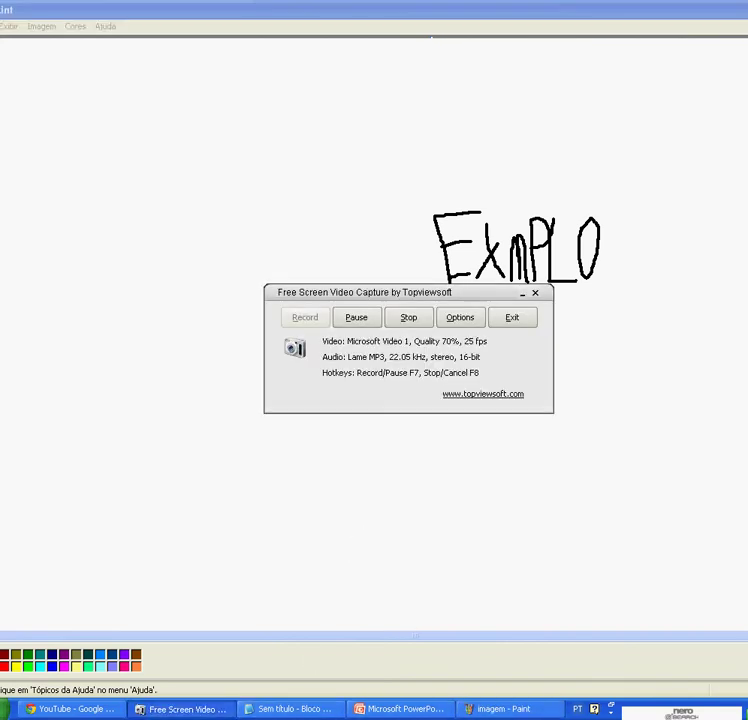
left_click(185, 708)
left_click(290, 708)
Step: Replace the note line with 'ira desaparecer va no power point', correcting the stray typos
left_click(352, 302)
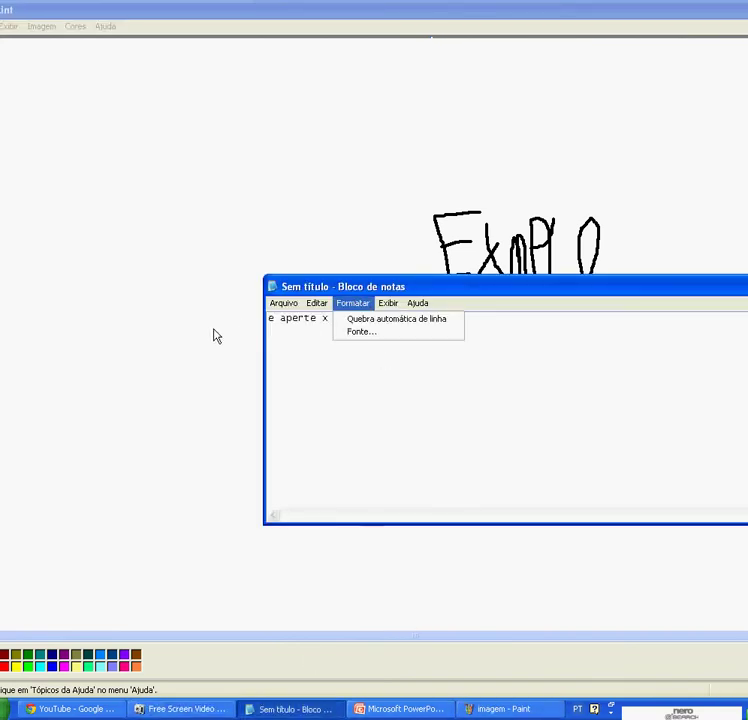
left_click(352, 334)
left_click_drag(333, 318, 196, 349)
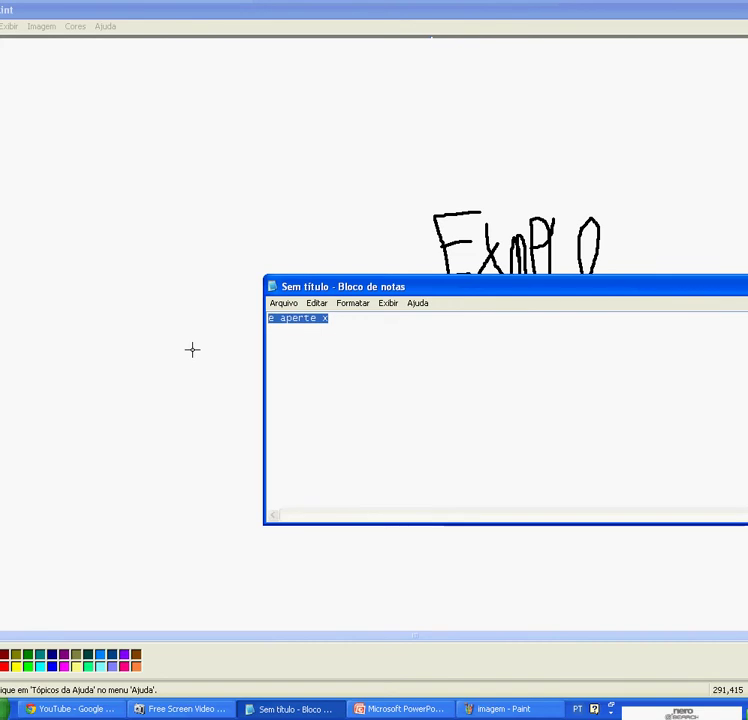
key("Delete")
type("ira d")
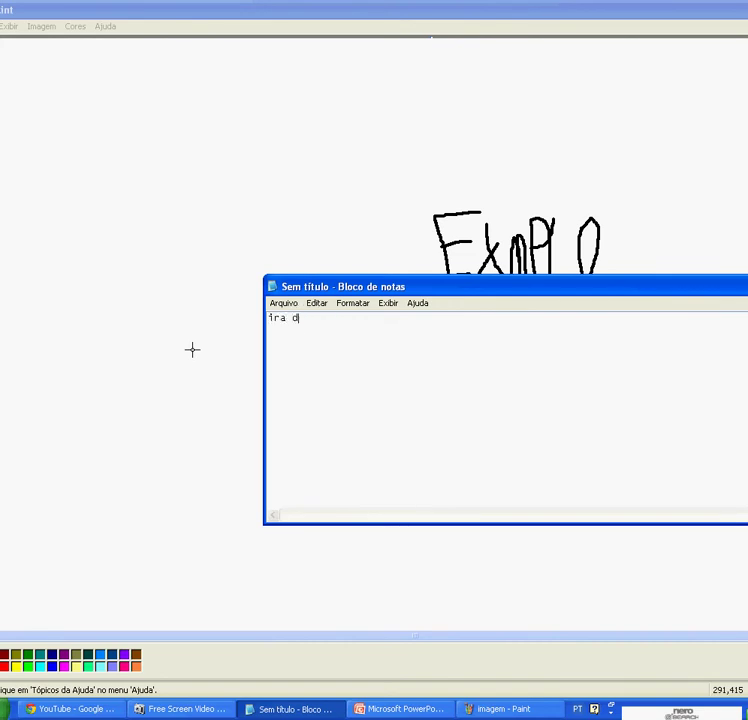
type("esa")
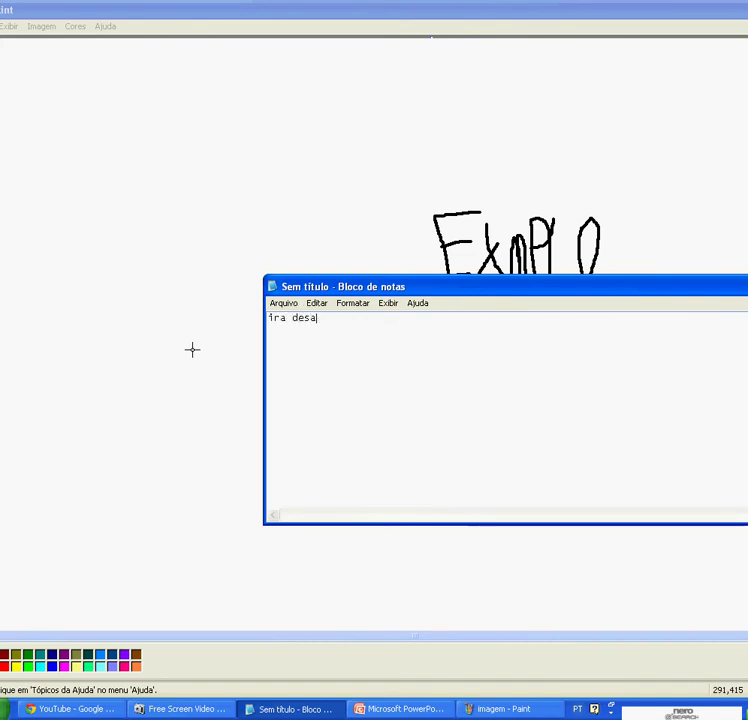
type("pare")
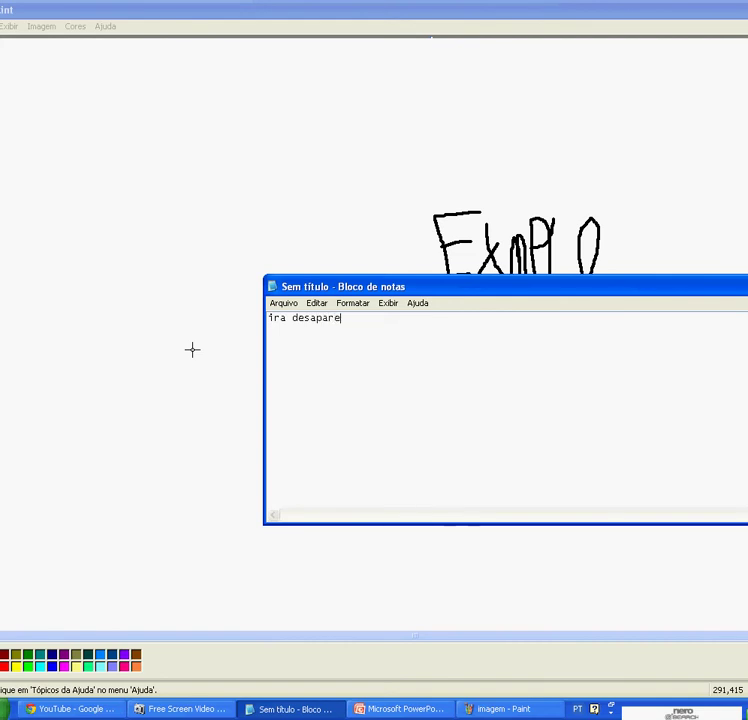
type("cer va")
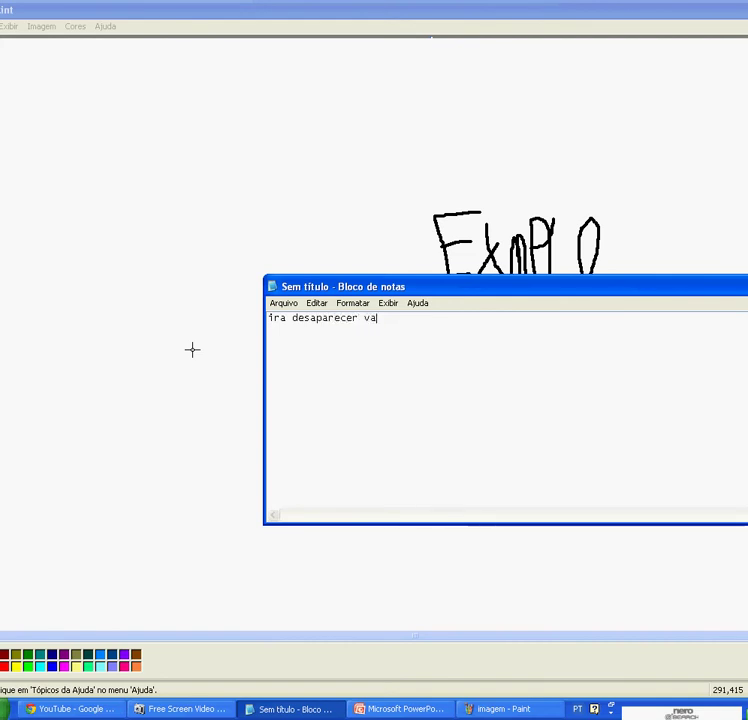
type(" no ")
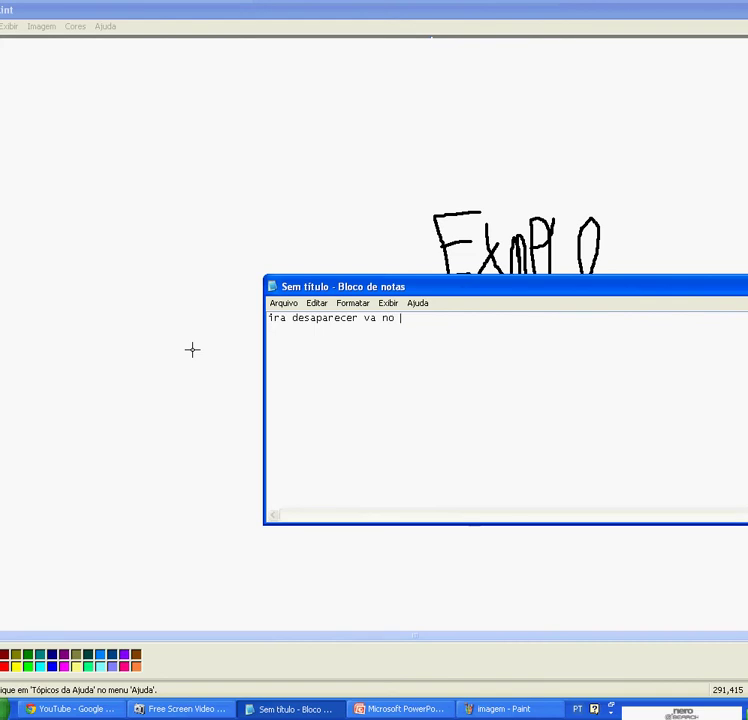
type("powe")
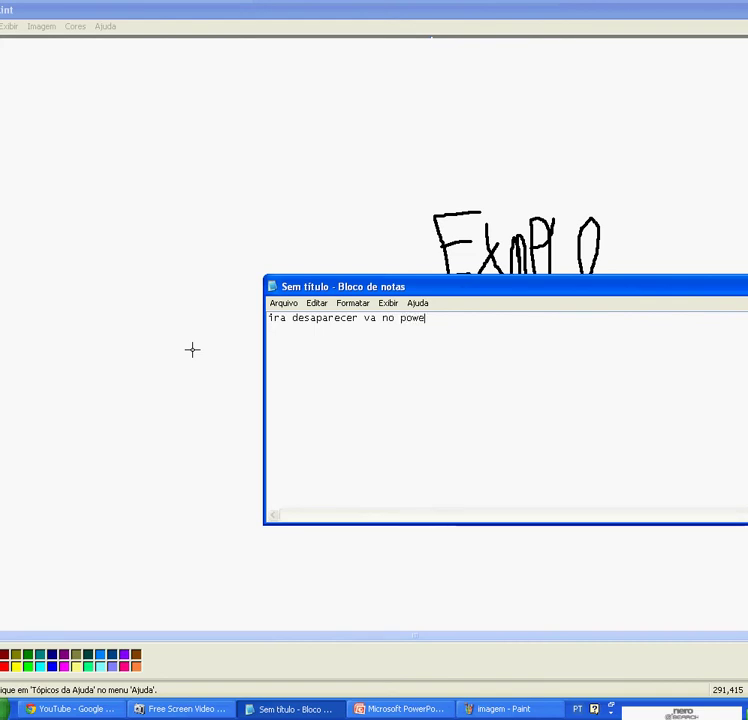
type("r poin")
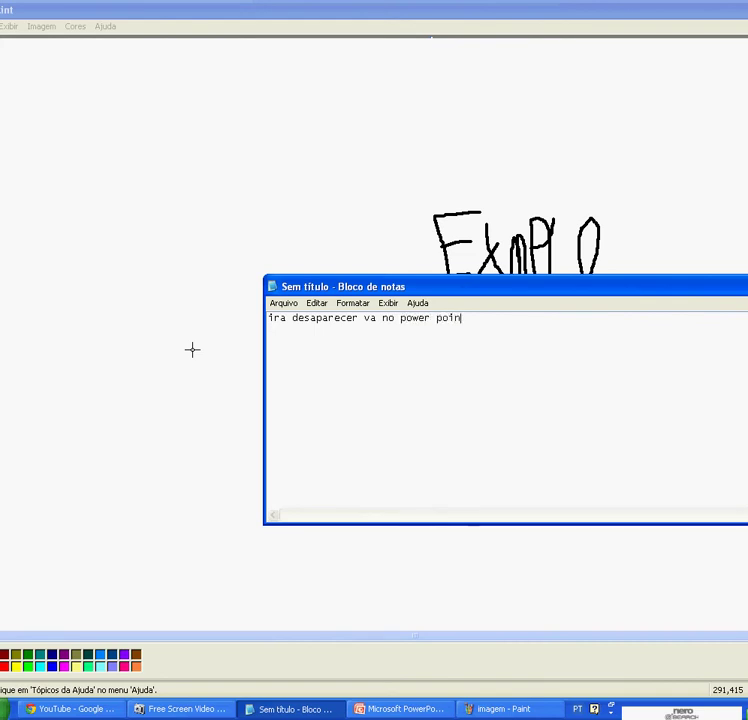
type("te")
key("BackSpace")
type("t")
key("BackSpace")
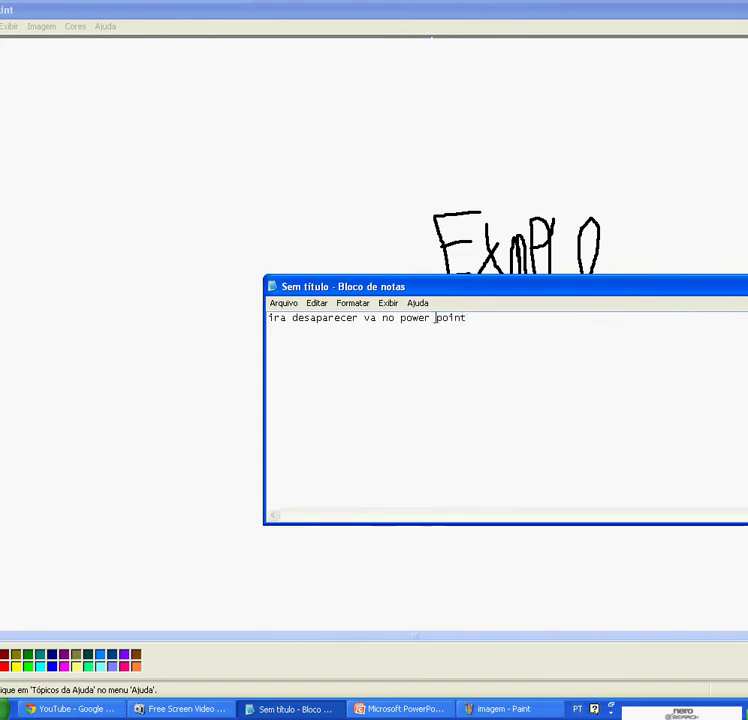
left_click(170, 676)
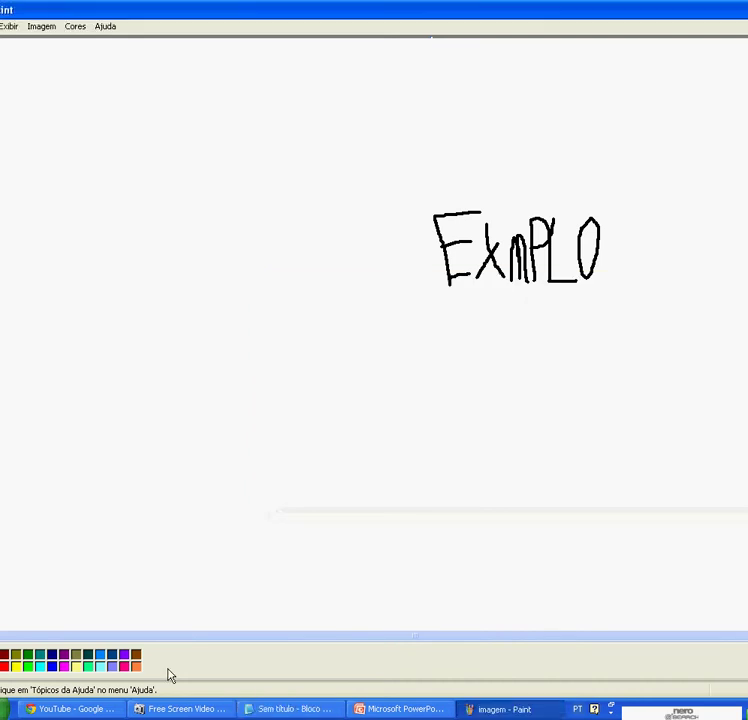
Step: Rewrite the note as 'agora é contrel (ctrl) e aperte v' and return to PowerPoint
left_click(395, 709)
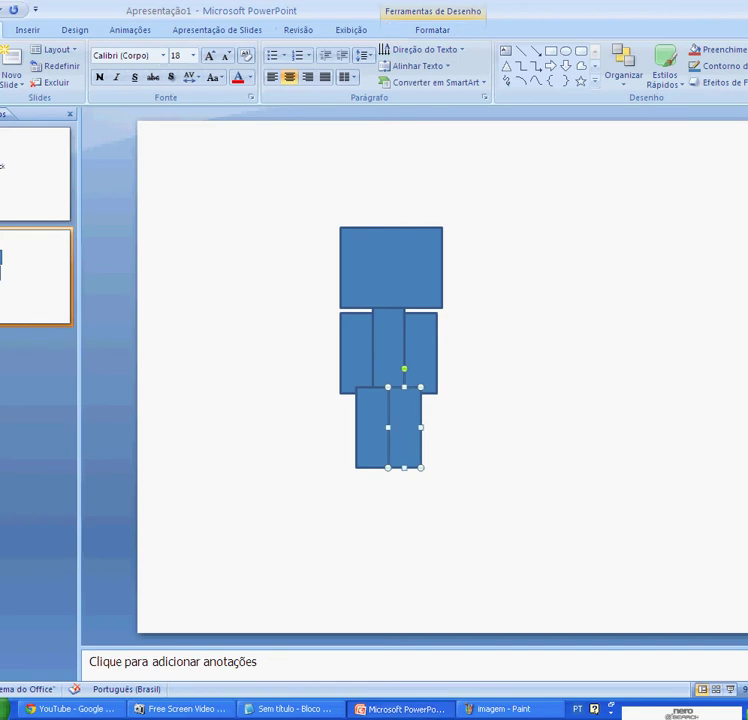
left_click(300, 709)
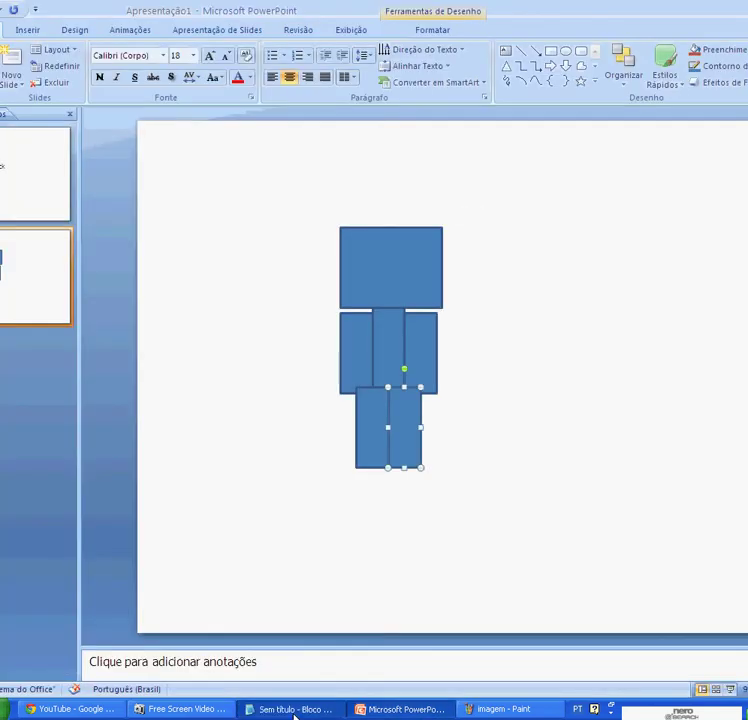
left_click_drag(467, 334, 140, 354)
key("BackSpace")
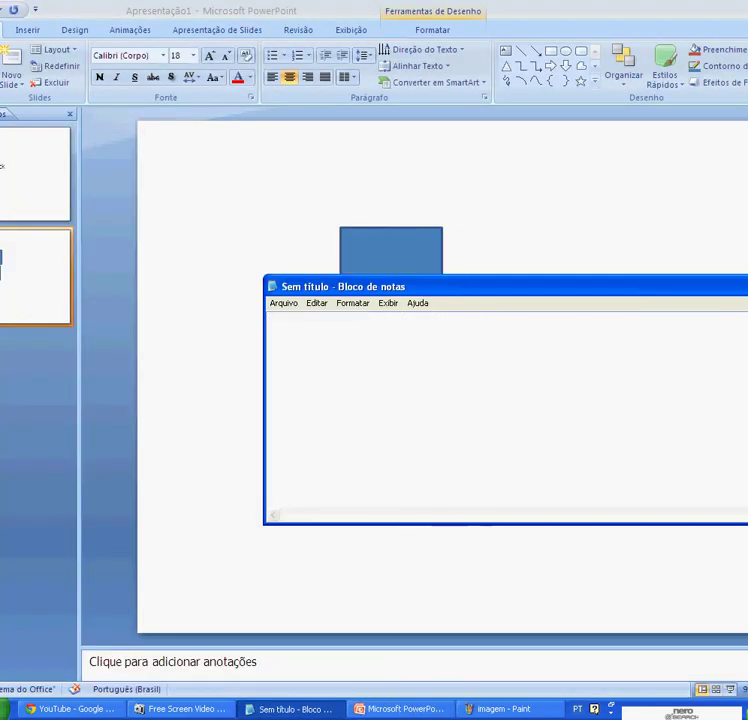
type("agora é contr")
type(" e")
type("e")
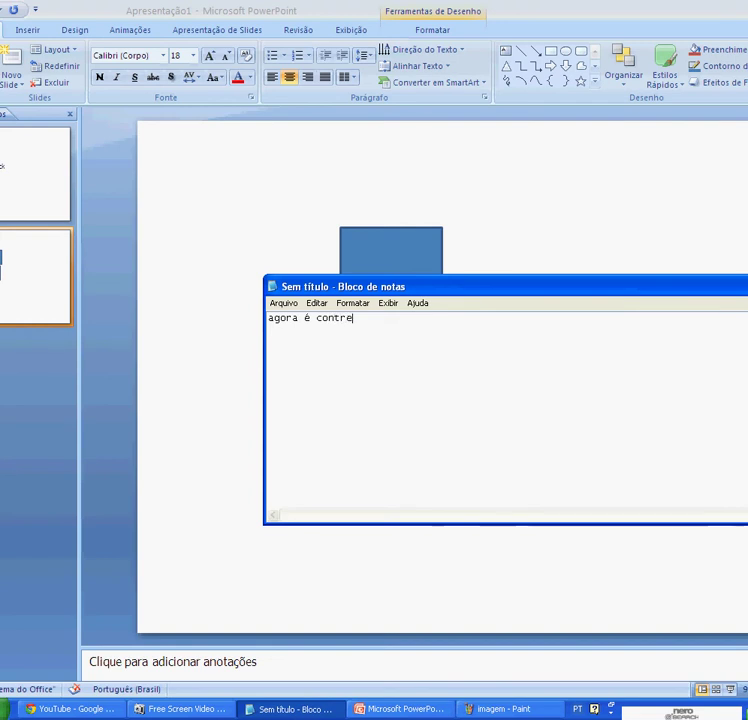
type("l")
type("(c")
type(" e aperte v")
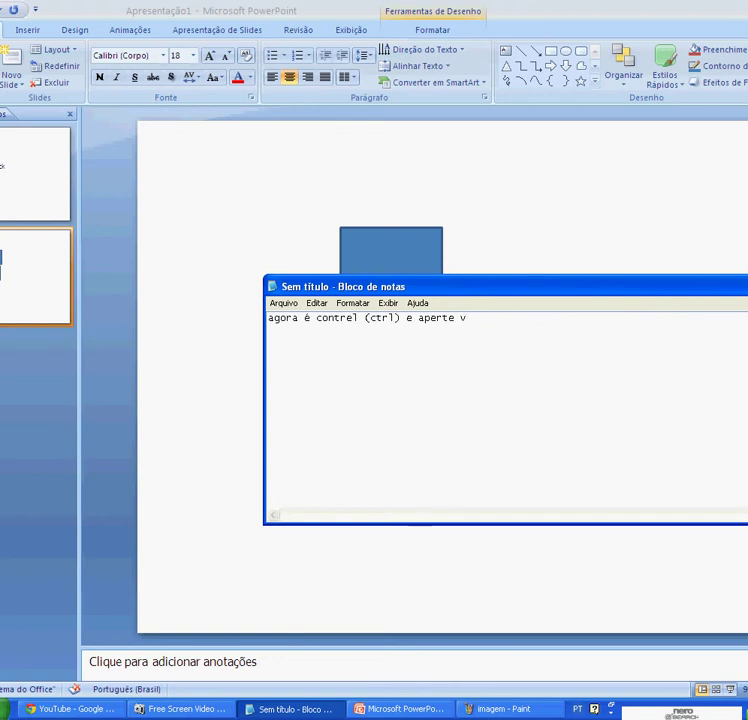
key("alt+Tab")
key("ctrl+v")
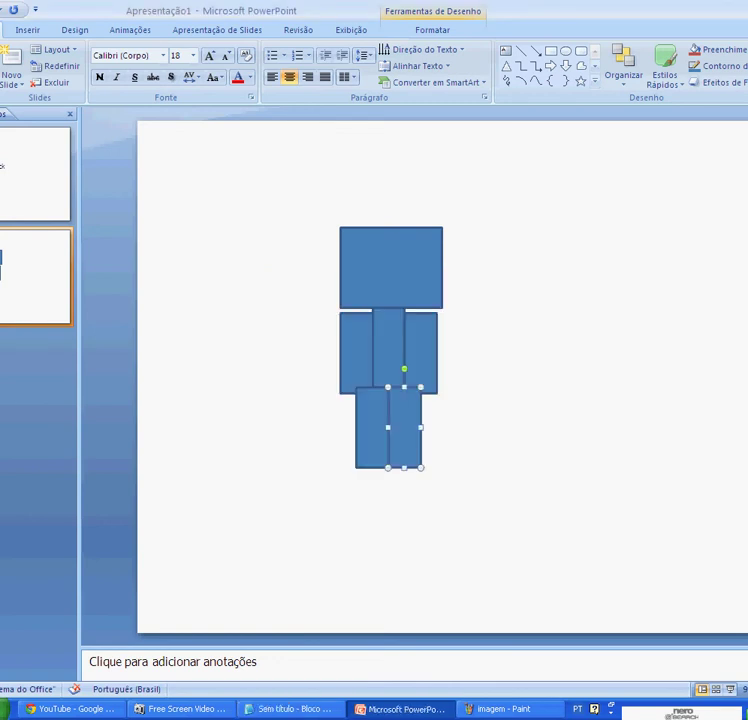
Step: Paste the stick-figure drawing and drag it to the slide's lower right beside the character
key("ctrl+v")
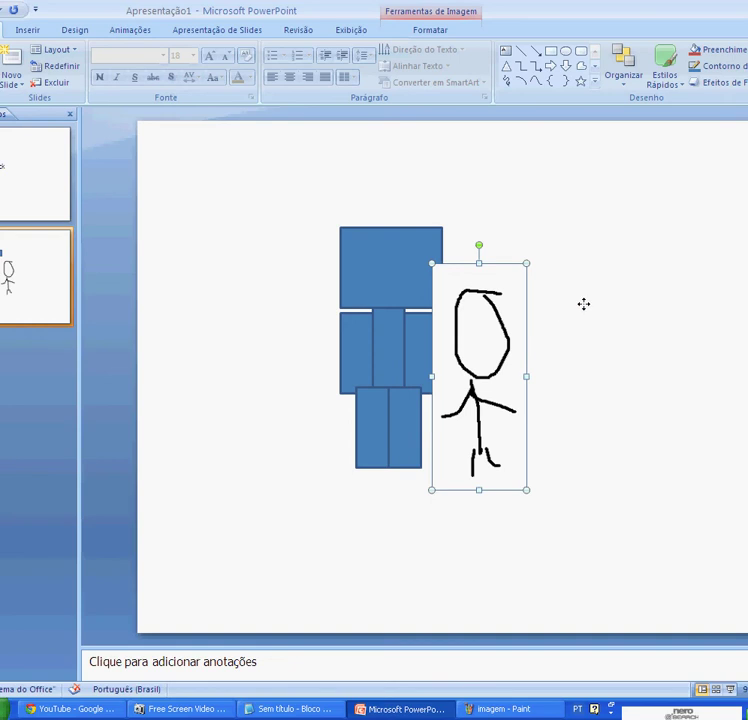
left_click_drag(492, 352, 581, 310)
left_click_drag(588, 390, 594, 465)
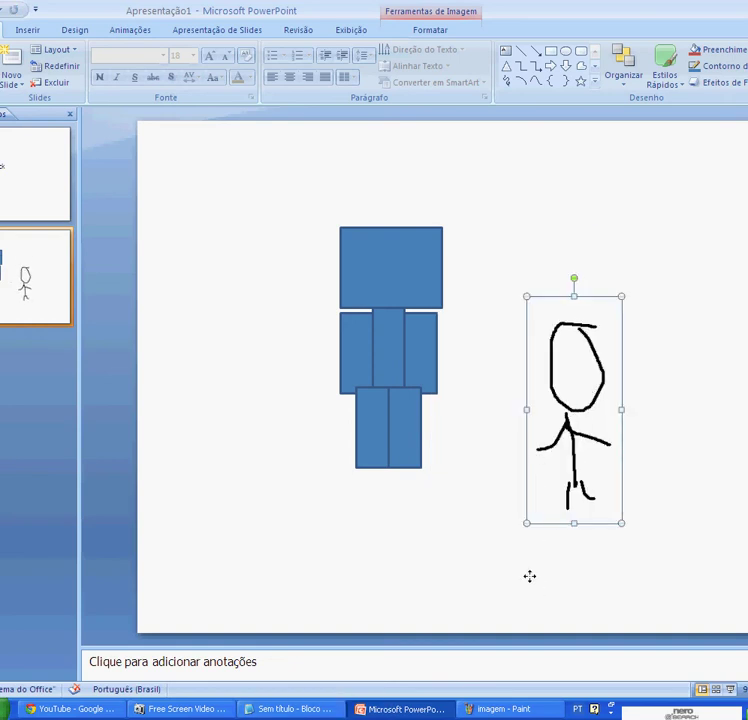
left_click_drag(535, 459, 528, 596)
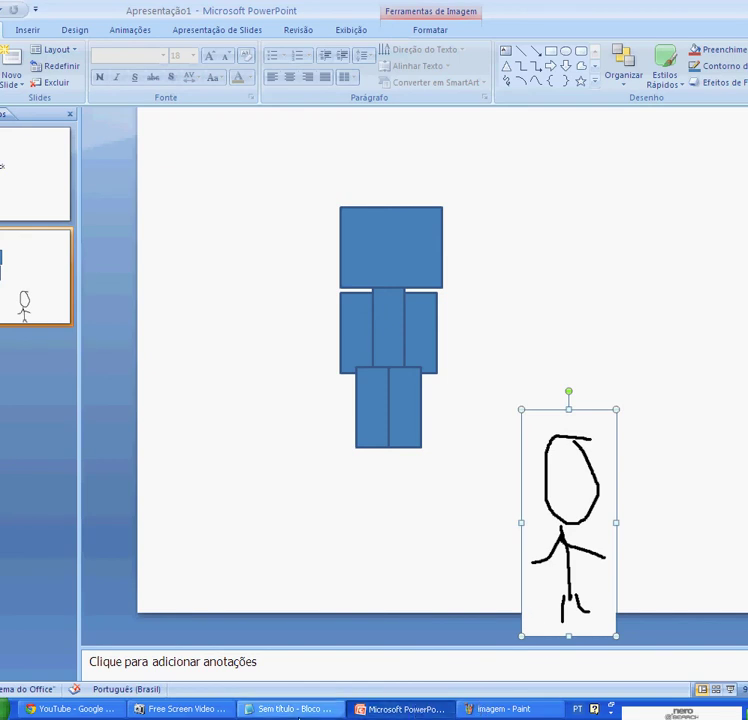
Step: Change the Notepad note to 'fassa isso vá em formatar'
left_click(288, 709)
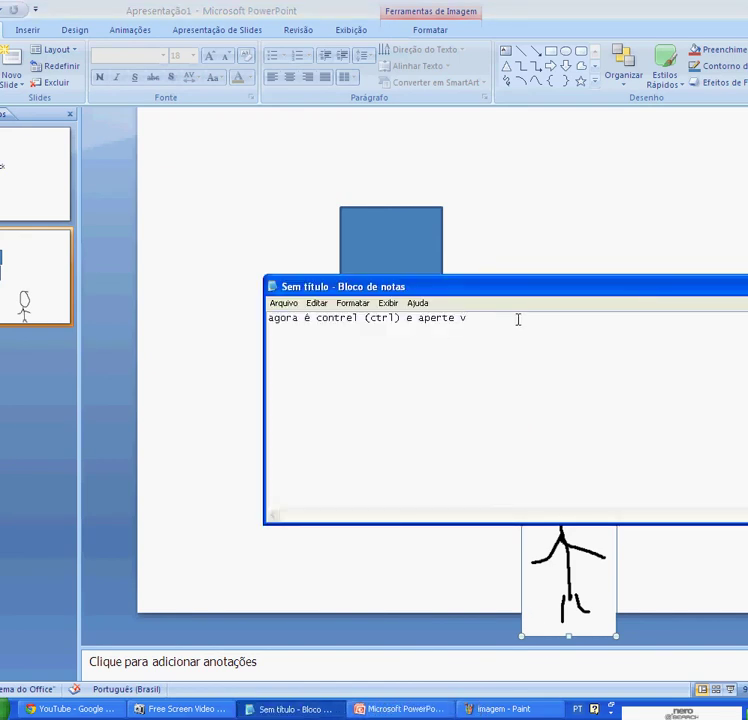
left_click_drag(502, 321, 267, 318)
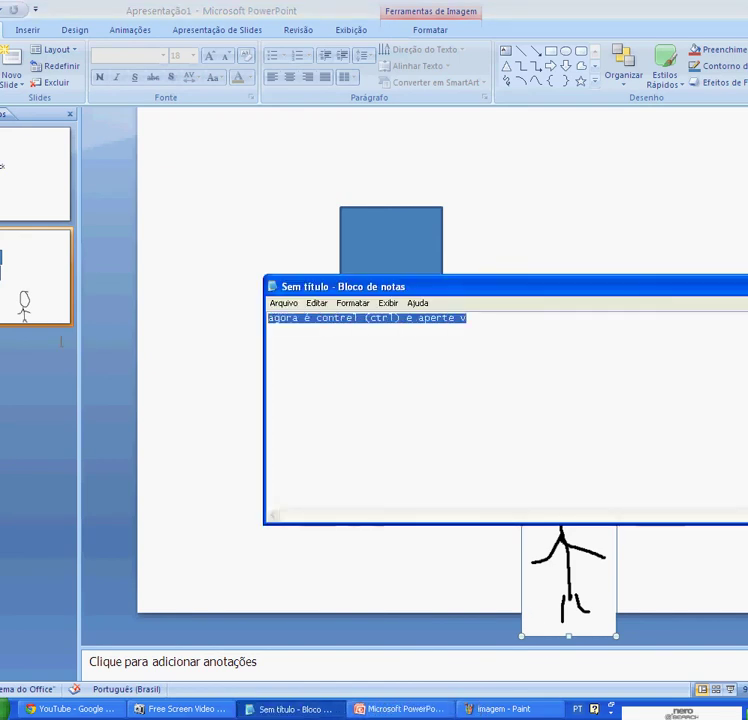
key("BackSpace")
type("fa")
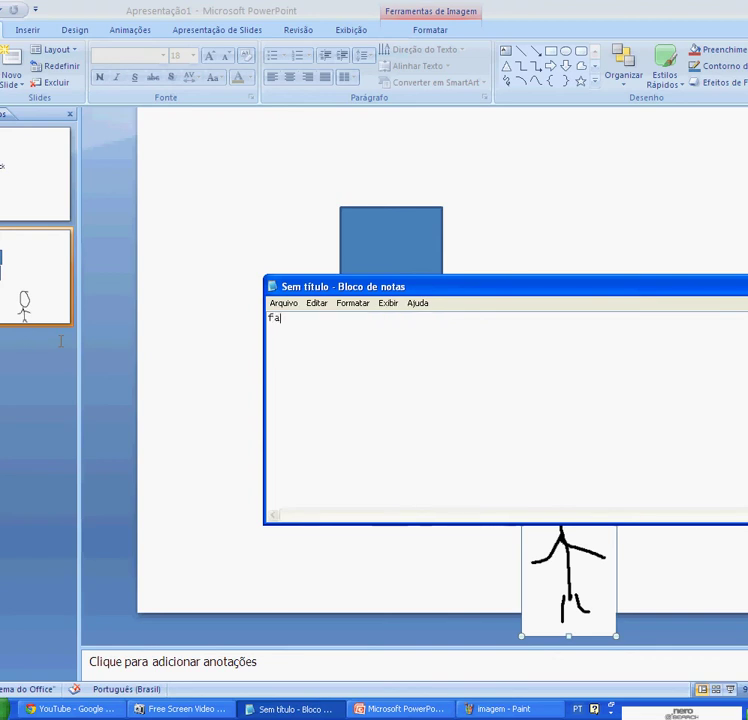
type("ssa")
type(" isso v")
type("á ")
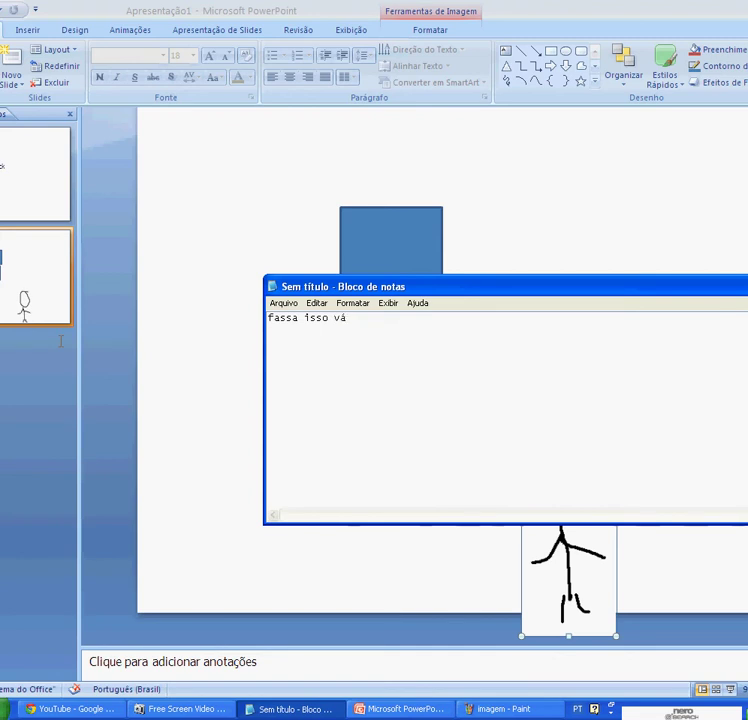
type("em for")
type("matar ")
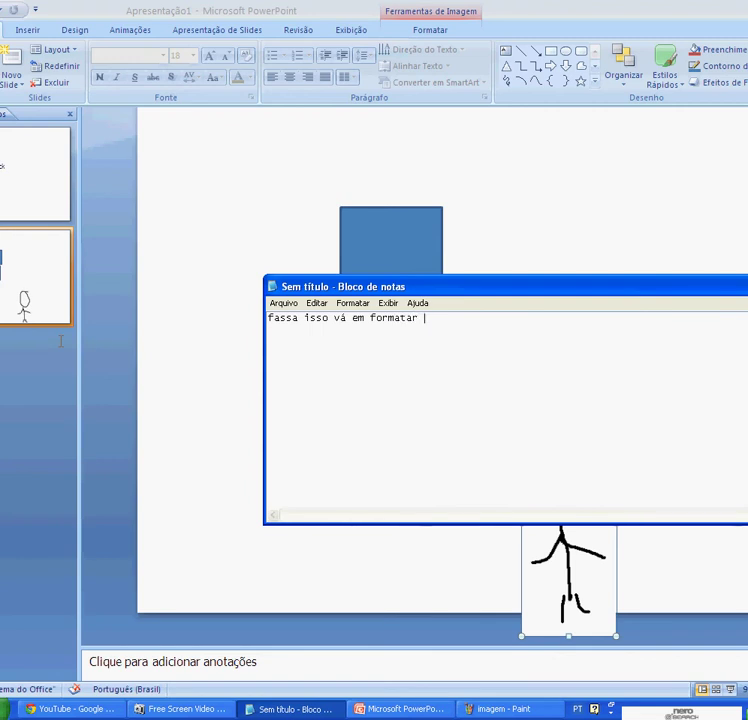
type("de")
key("BackSpace")
key("BackSpace")
Step: Rewrite the note as 'recolorir definir cor transparente e clica lá'
left_click(416, 30)
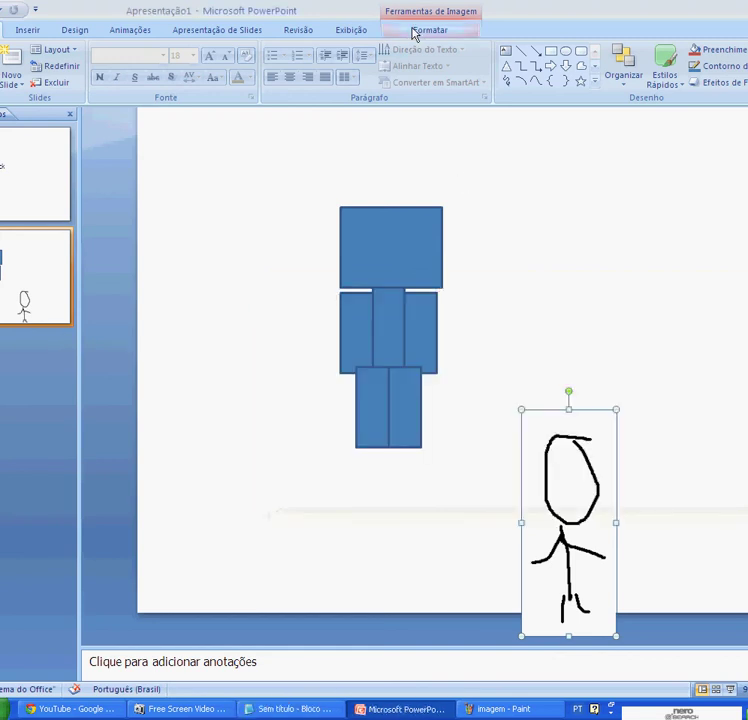
left_click(421, 35)
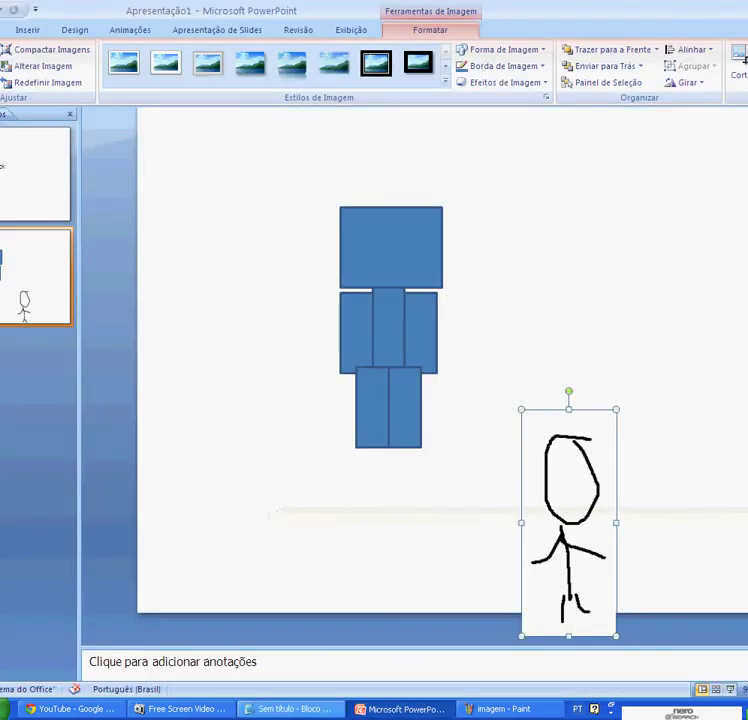
left_click(295, 708)
key("ctrl+a")
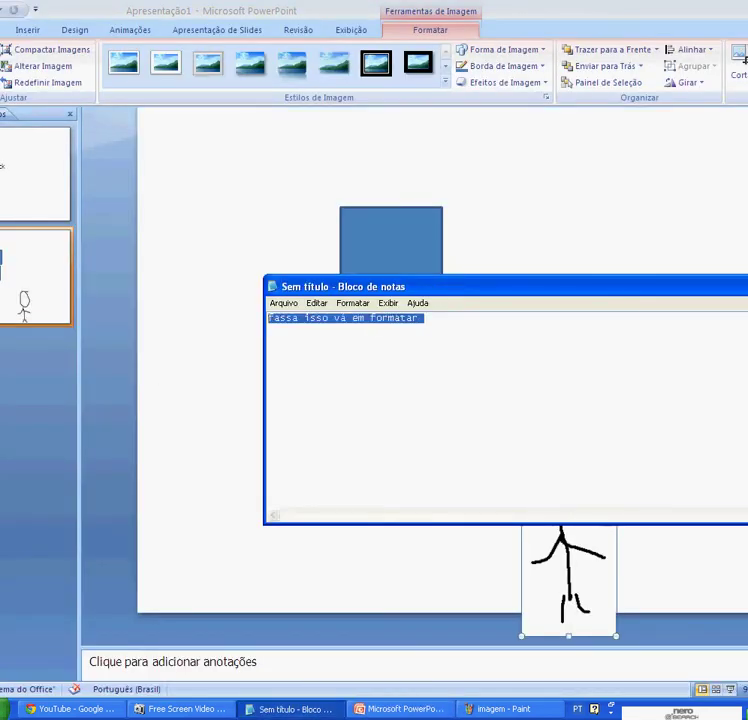
key("BackSpace")
type("r")
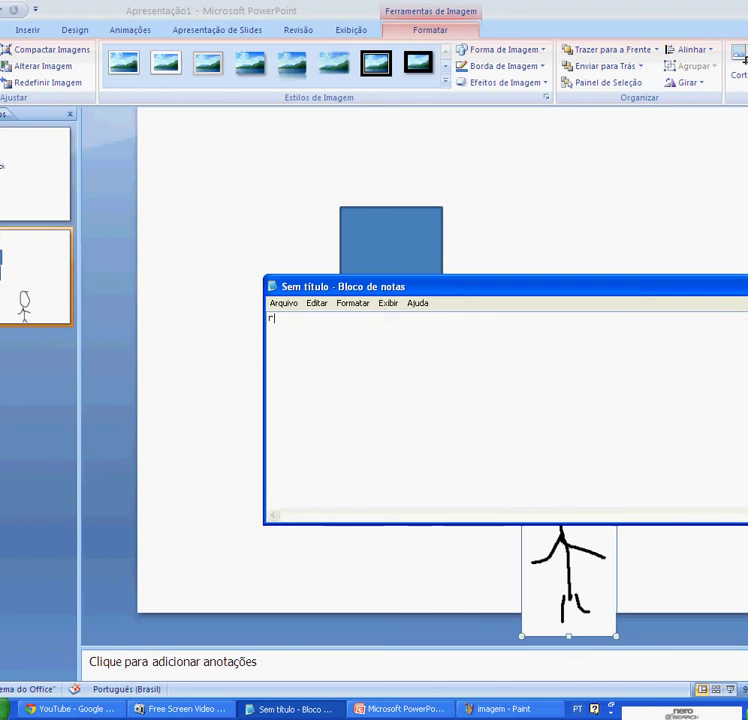
type("ecolor")
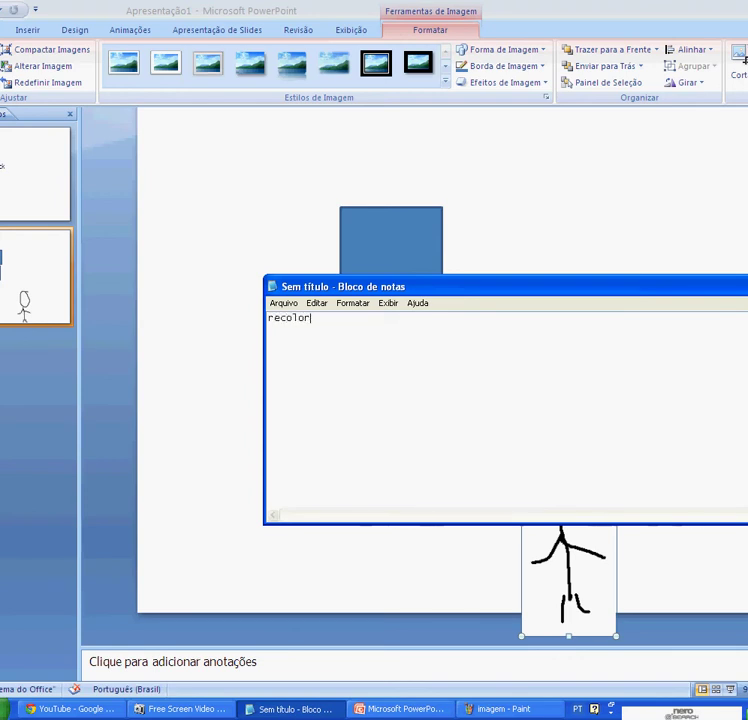
type("ir")
type(" defin")
type("ir co")
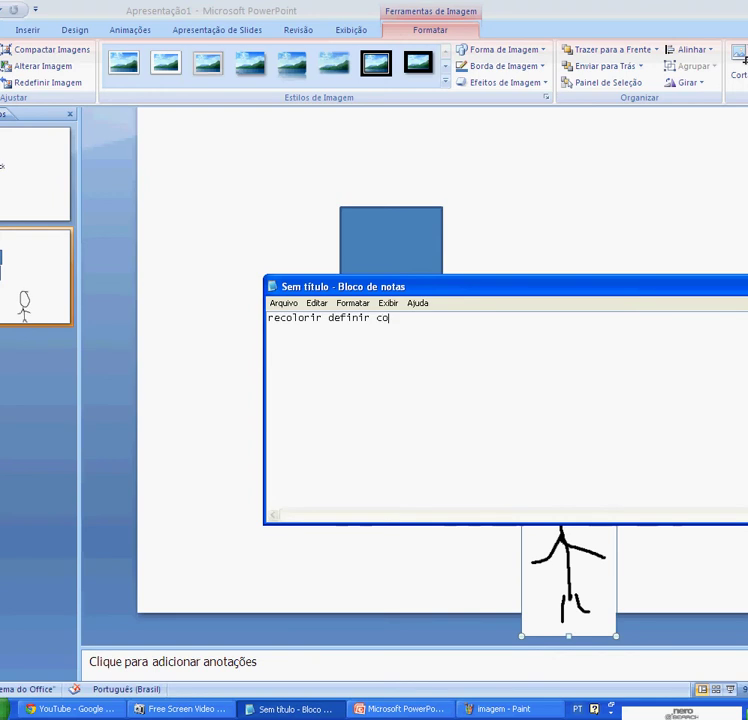
type("r ")
type("tr")
type("an")
type("m")
type("s")
type("paren")
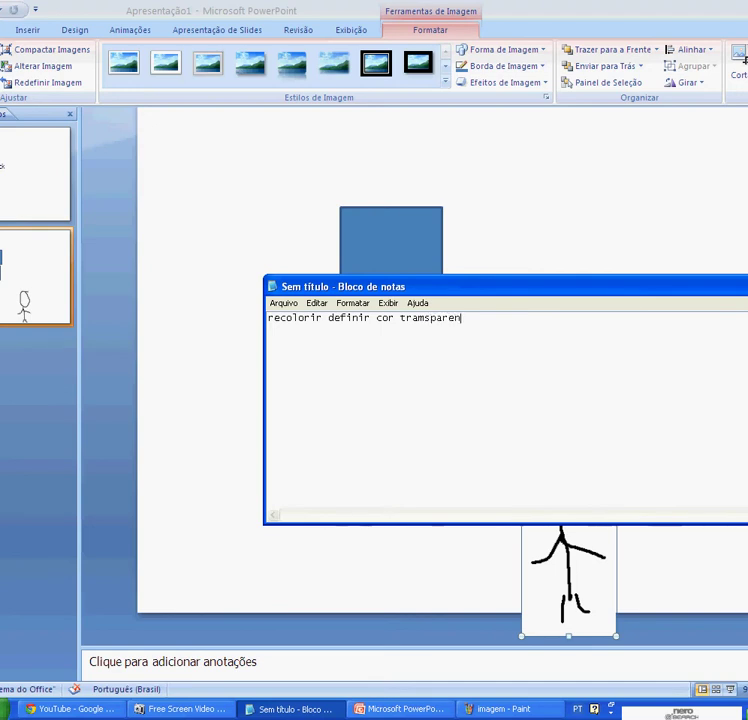
type("te e")
type("cli")
type("ca l")
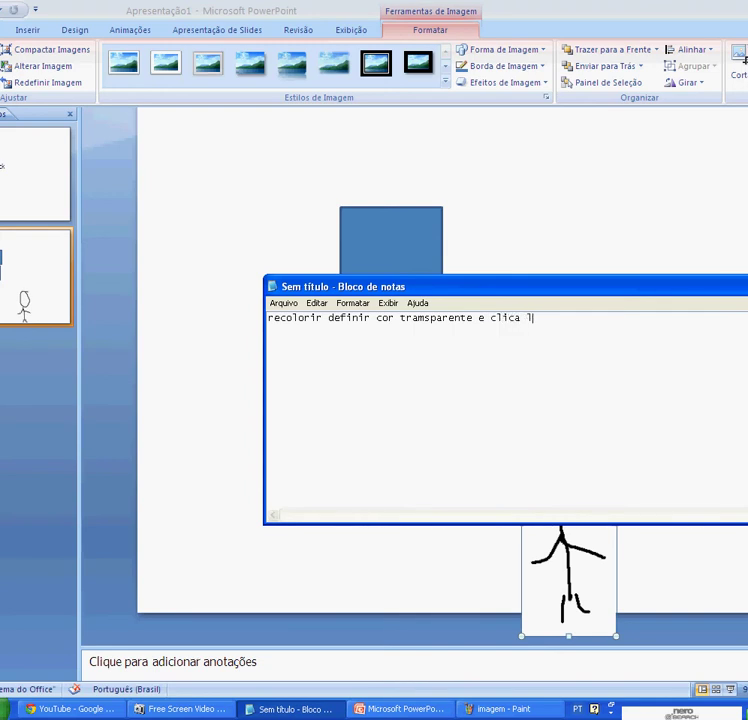
type("á")
Step: Use Recolorir > Definir Cor Transparente to make the stick figure's white background transparent
left_click(2, 60)
left_click(2, 60)
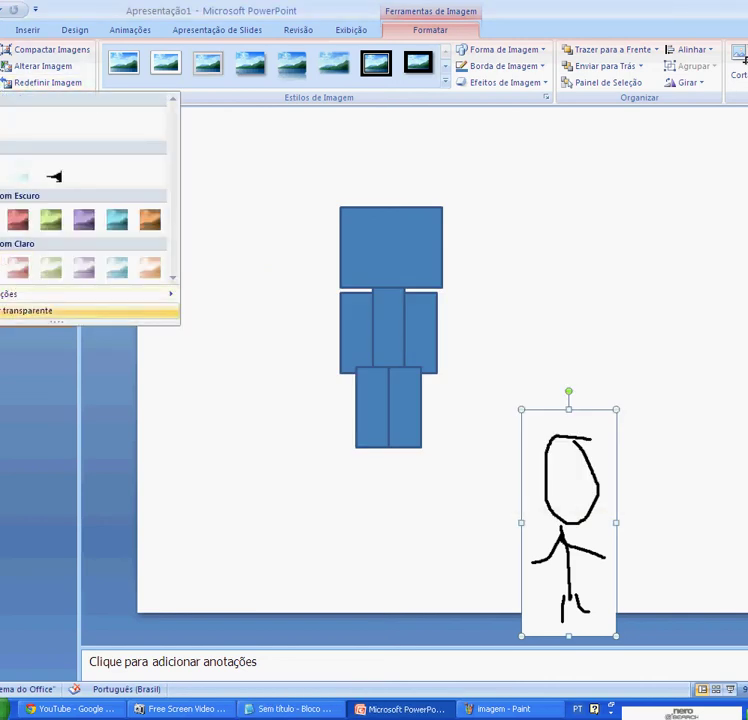
left_click(20, 310)
left_click(531, 604)
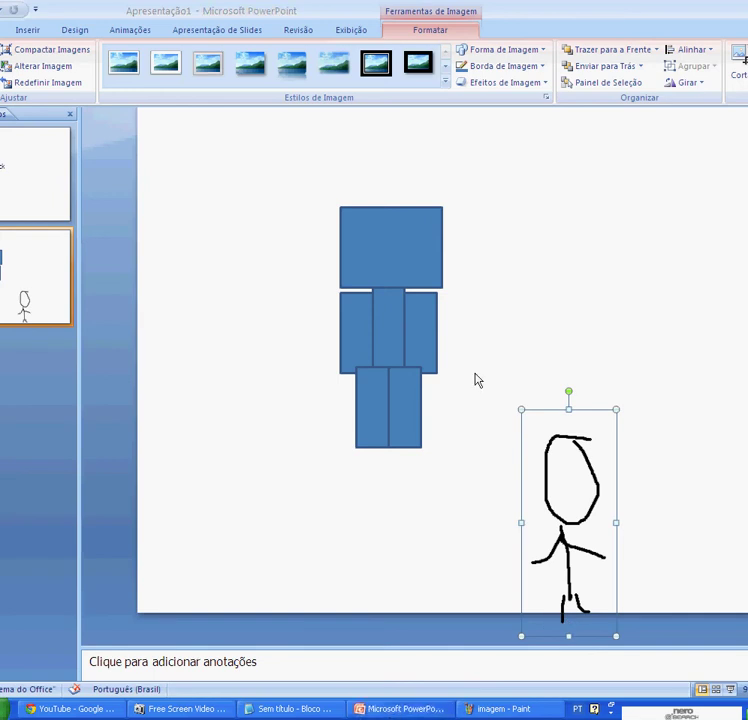
key("alt+Tab")
key("alt+Tab")
key("alt+Tab")
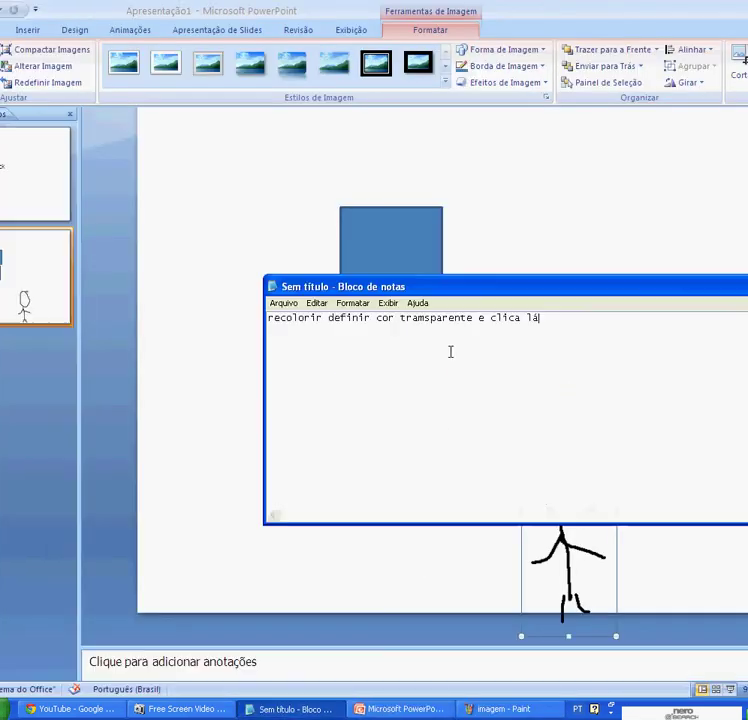
Step: Change the note to 'viu mas não quero fazer isso'
key("ctrl+a")
key("Delete")
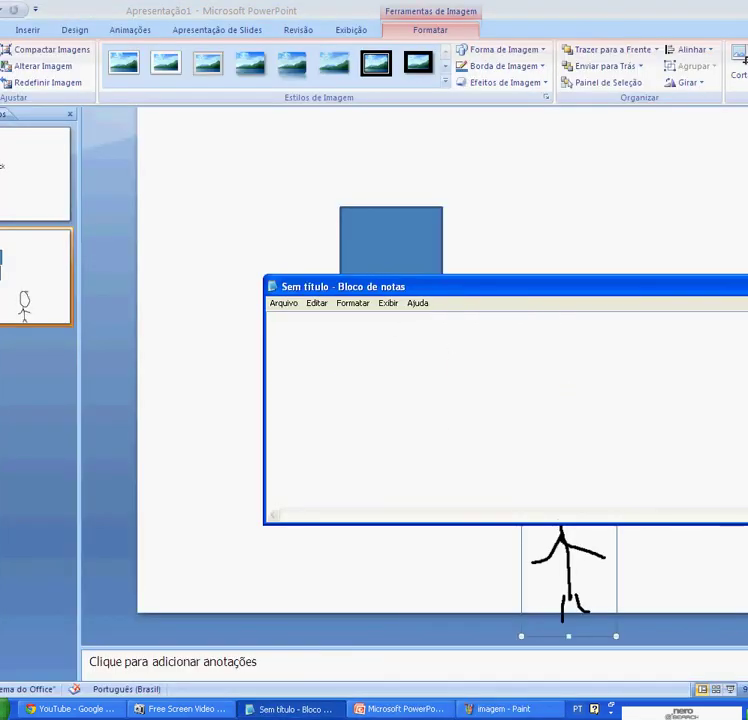
type("viu ")
type("mas não")
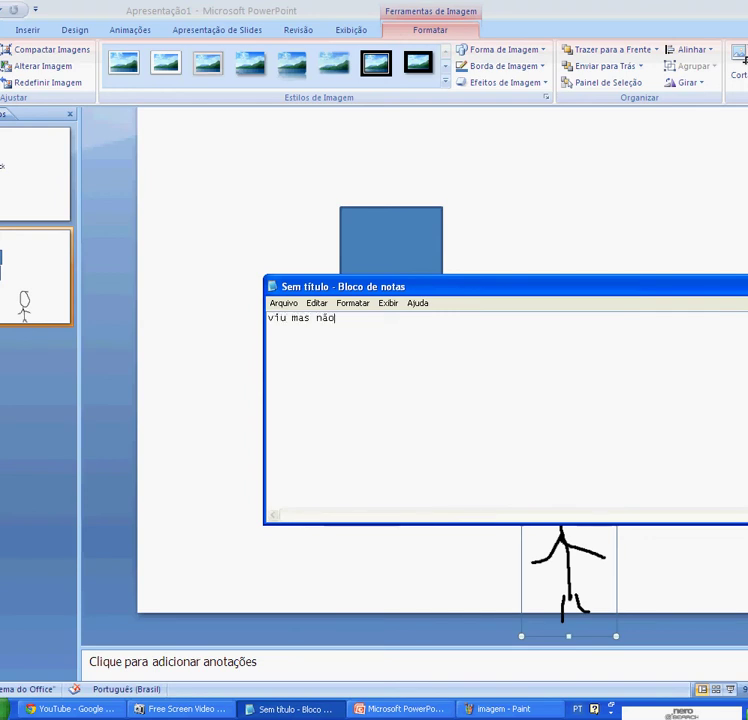
type(" quero f")
type("azer is")
type("so")
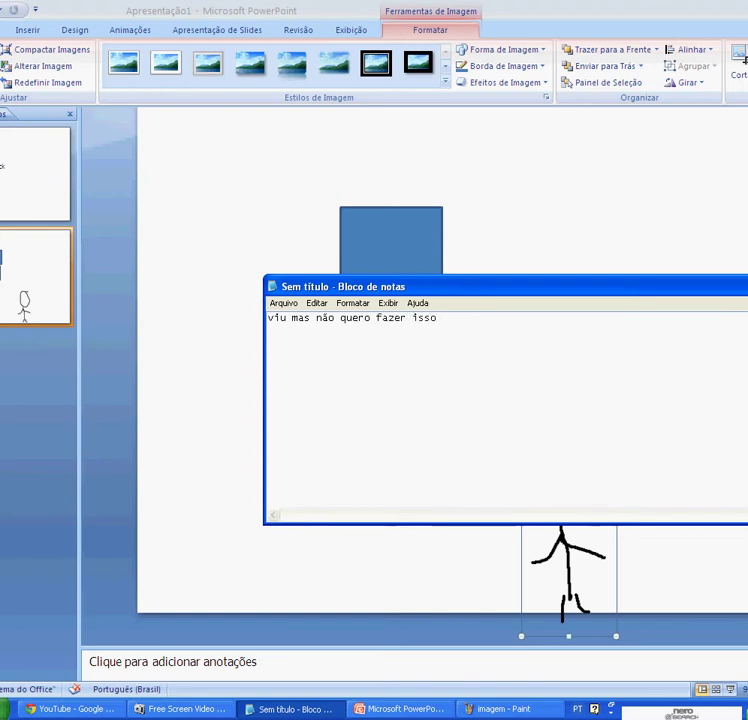
Step: Cut the stick-figure picture from the slide with Recortar
left_click(581, 539)
right_click(564, 566)
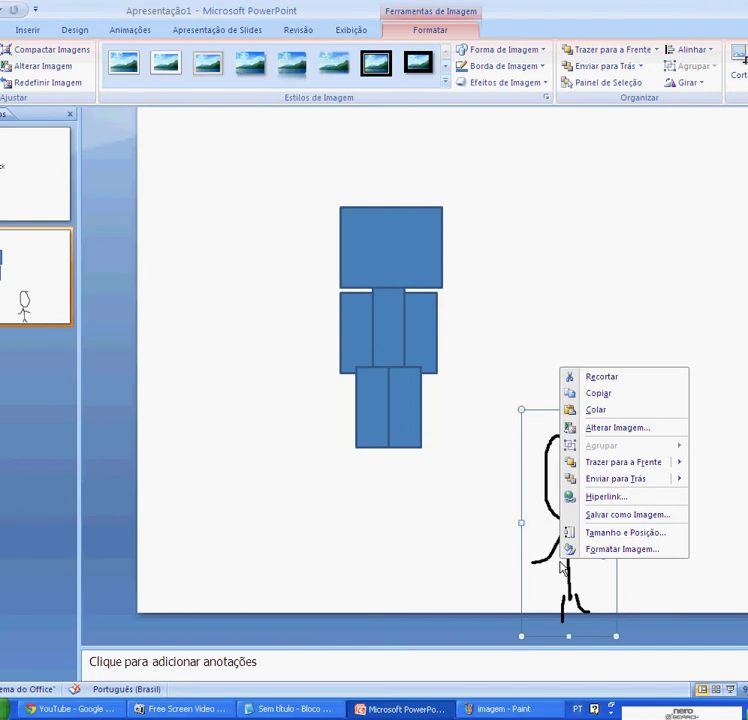
left_click(612, 381)
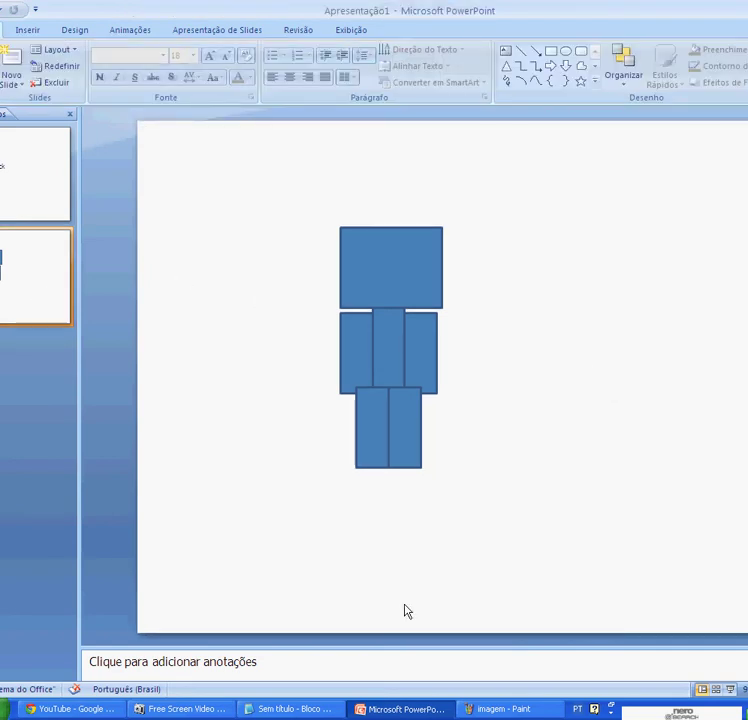
left_click(405, 710)
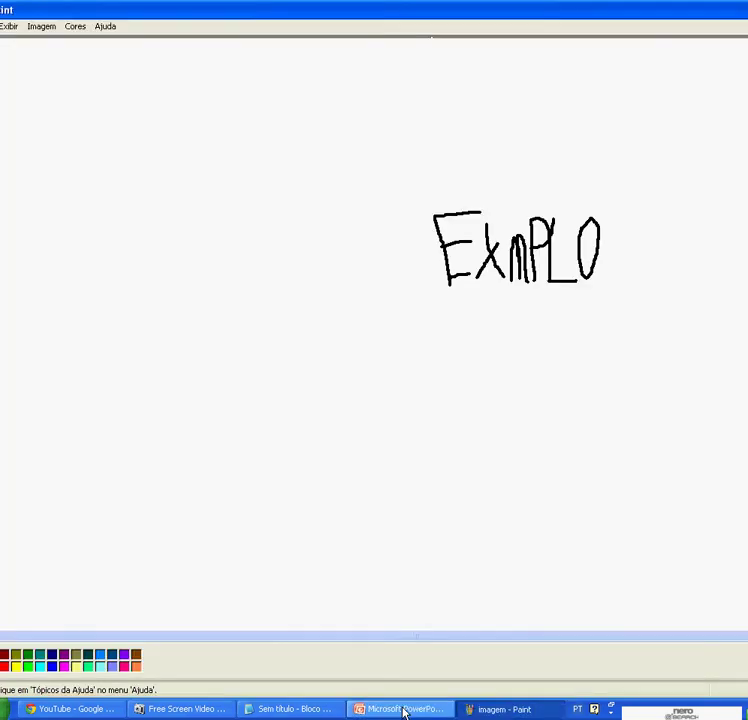
left_click(402, 708)
left_click(290, 708)
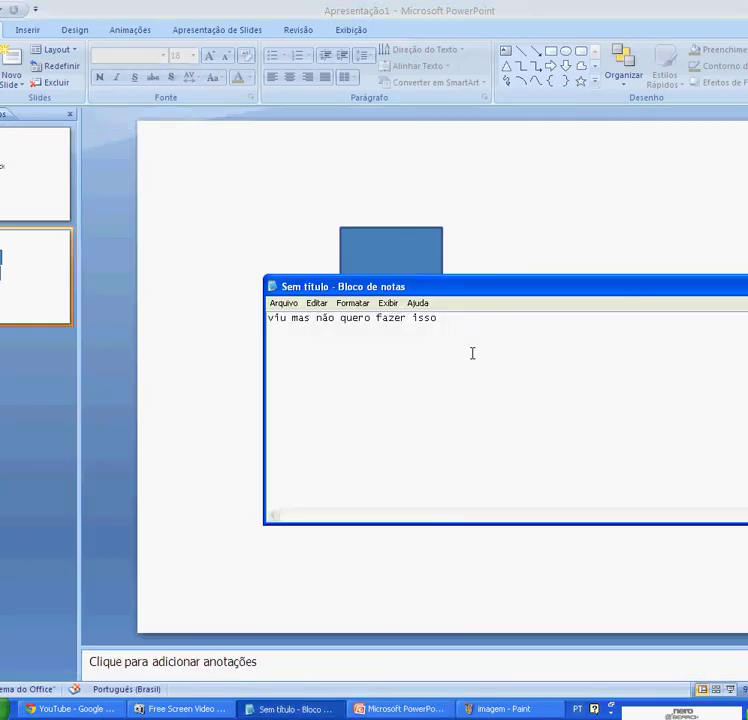
Step: Nudge the blue character's head block slightly up and to the right
left_click(374, 282)
left_click(396, 292)
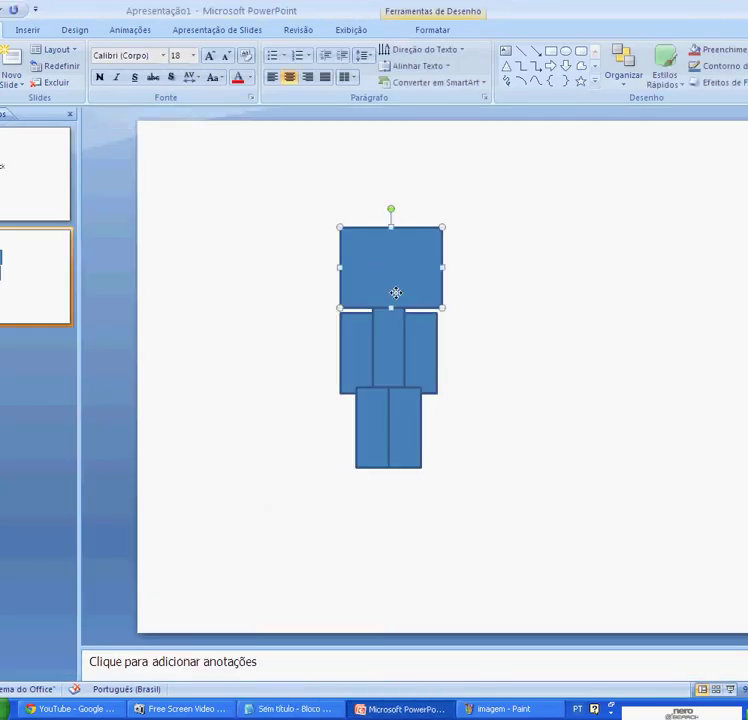
left_click_drag(386, 258, 391, 253)
left_click(371, 416)
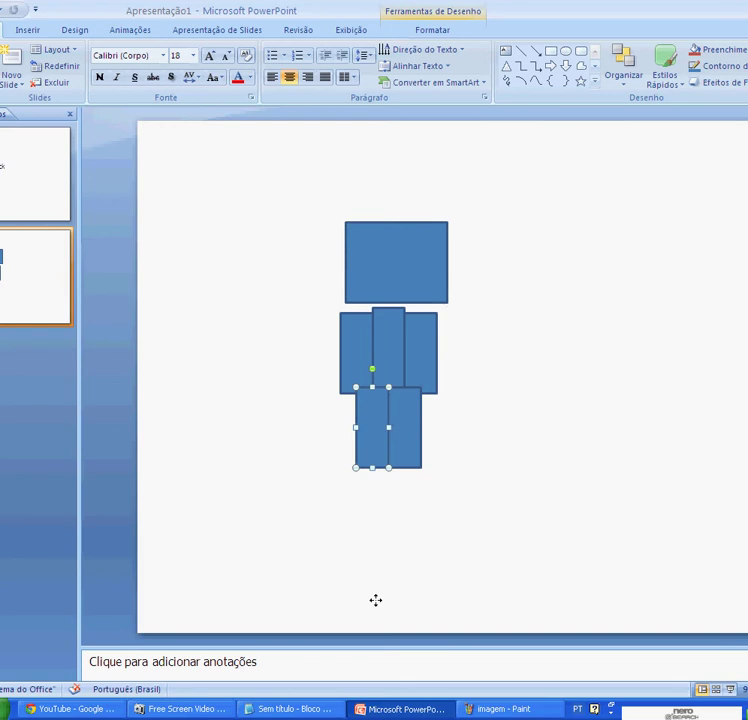
Step: Move both legs, the torso, left and right arms, then the head down to restack the figure at the slide bottom
left_click_drag(348, 580, 349, 583)
left_click(402, 439)
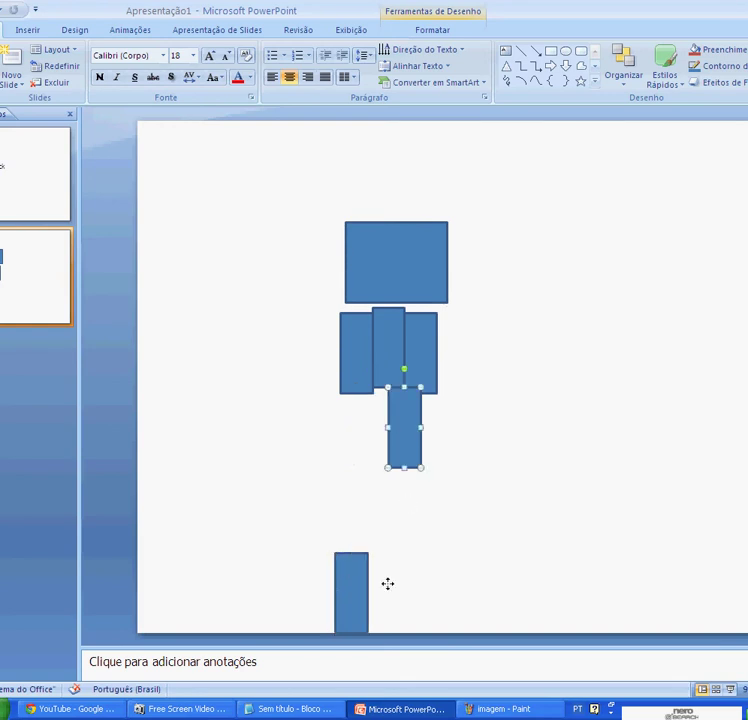
left_click_drag(408, 400, 387, 564)
left_click(391, 371)
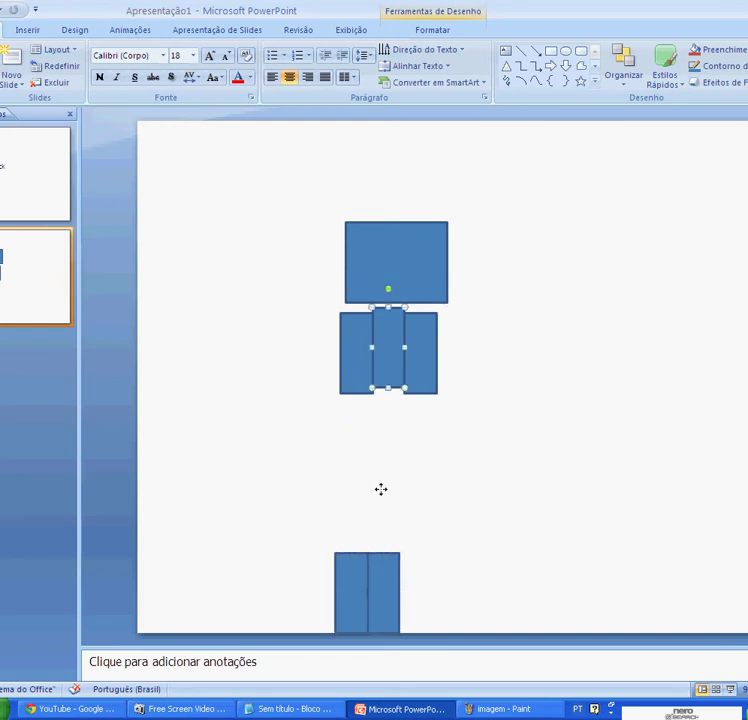
left_click_drag(366, 529, 367, 531)
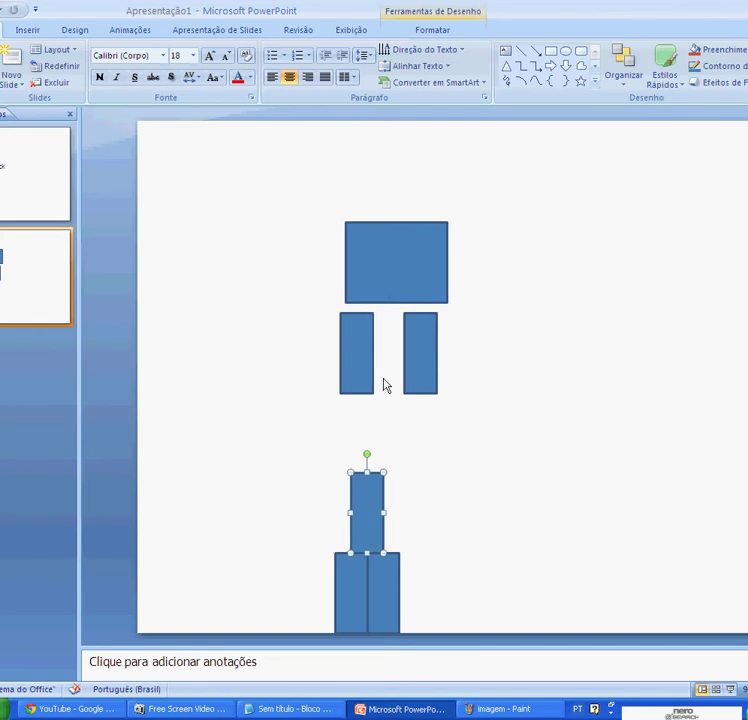
left_click(366, 362)
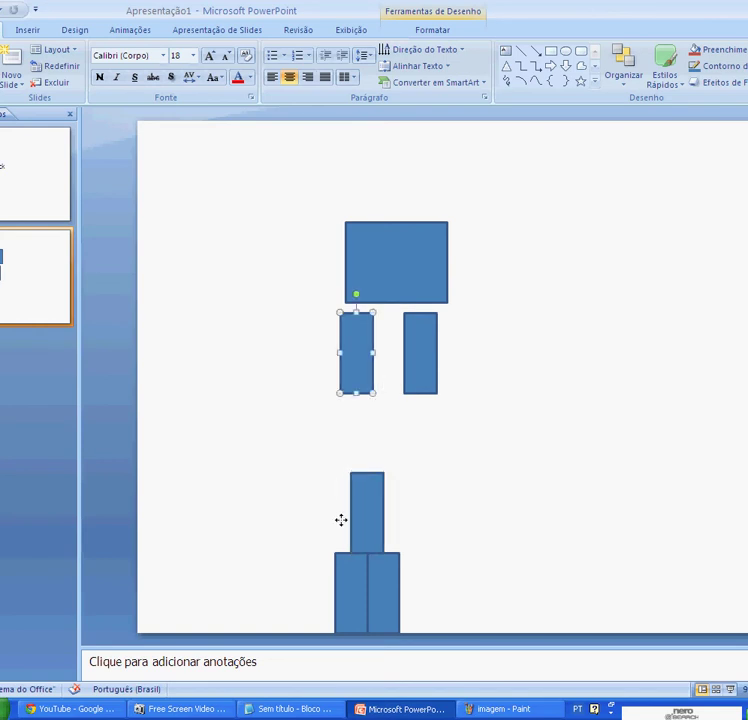
left_click_drag(343, 519, 345, 521)
left_click(425, 360)
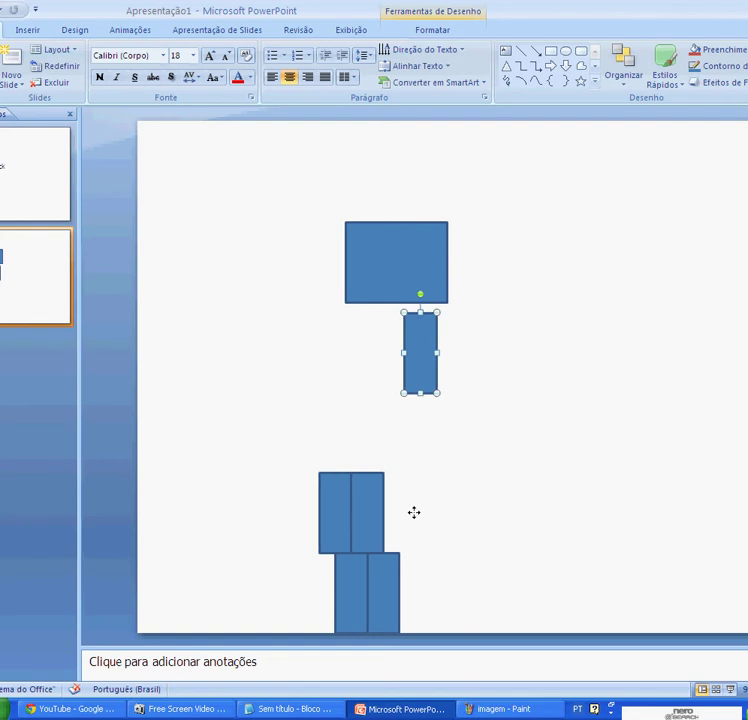
left_click_drag(416, 512, 416, 513)
left_click(410, 272)
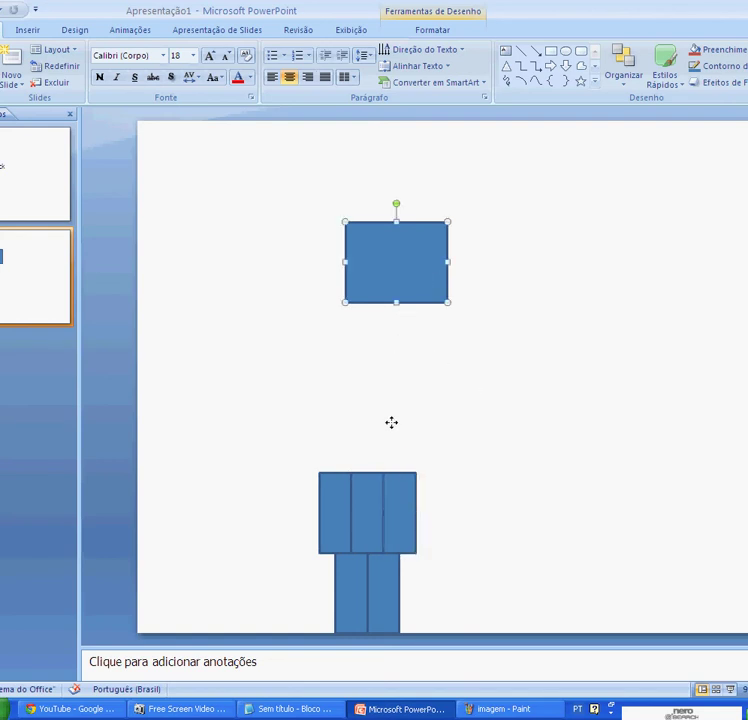
left_click_drag(402, 425, 384, 442)
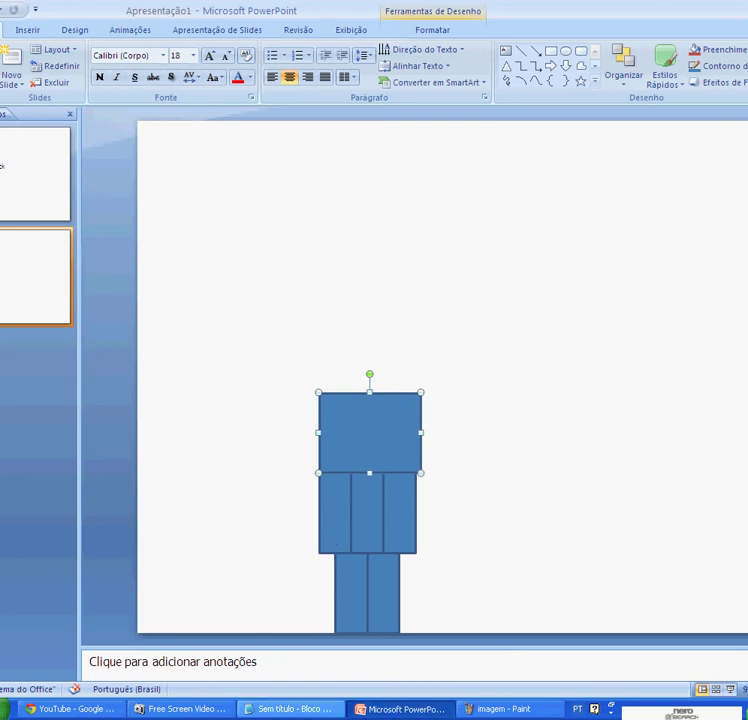
Step: Clear the note, draft 'quando for fazer andar…' and 'vá no slide', then erase it all
left_click(290, 709)
key("ctrl+a")
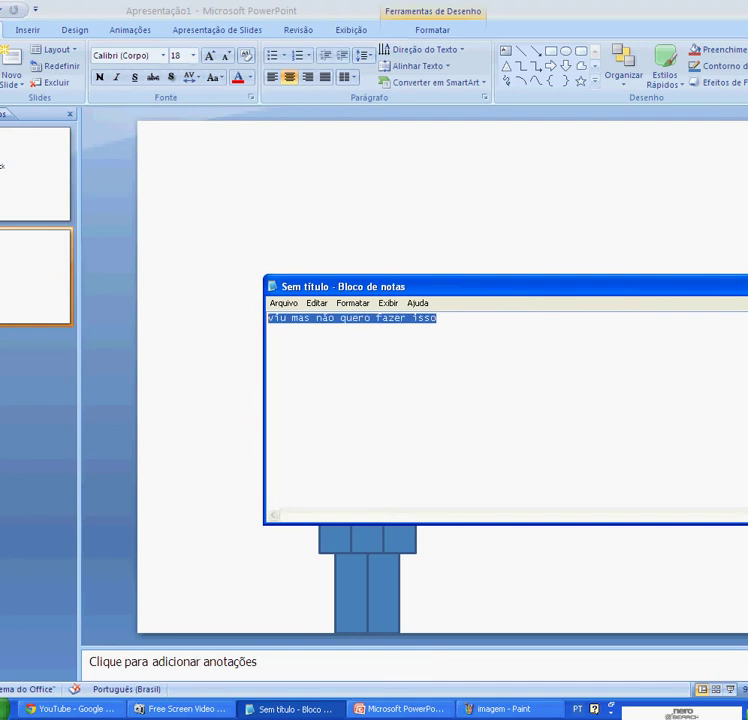
key("Delete")
type("quando")
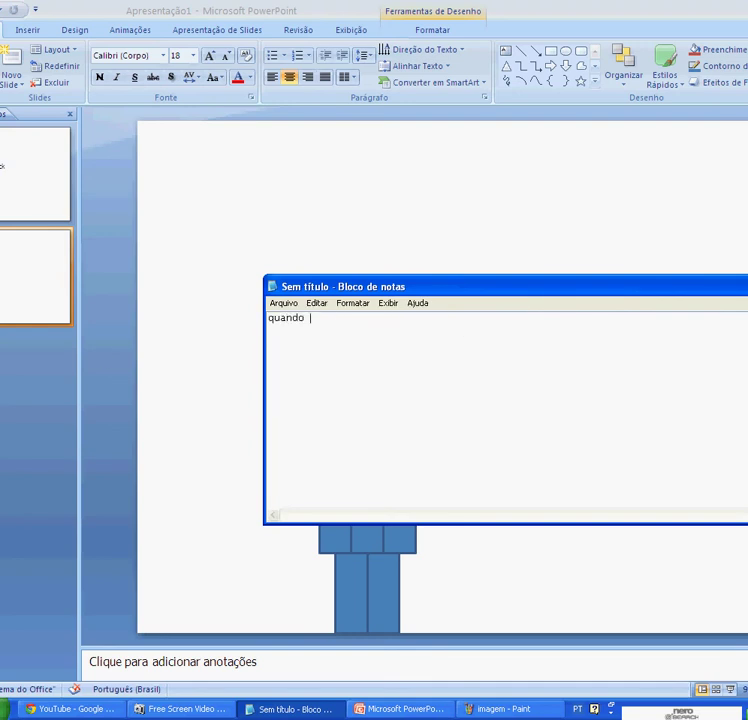
type(" for f")
type("azer a")
type("nd")
type("ar ")
type("tem q")
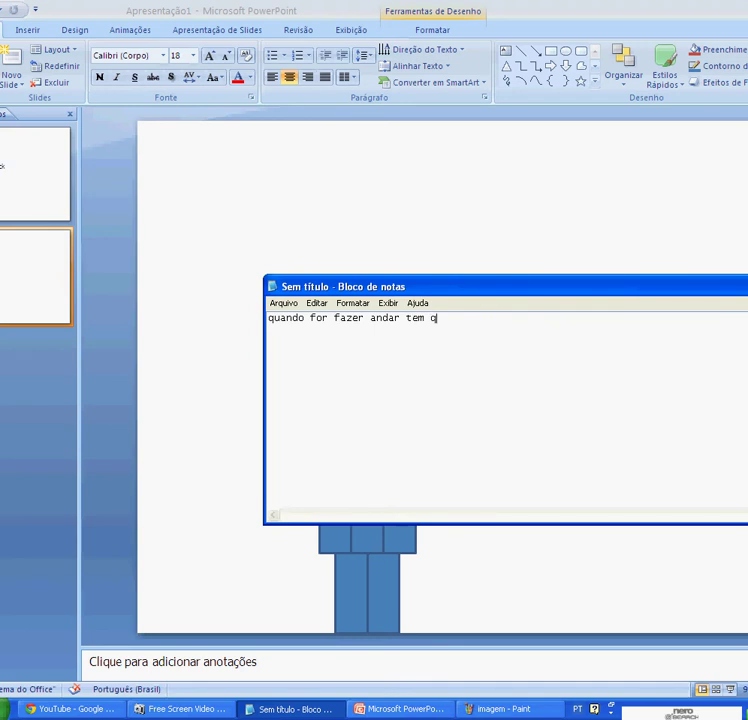
type("ue faze")
type("r segui")
type("nte")
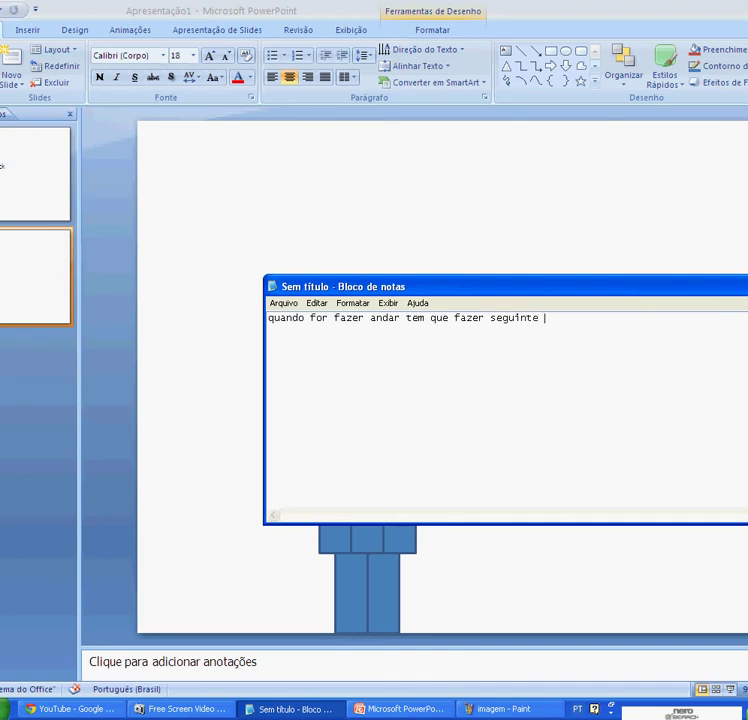
key("BackSpace")
key("BackSpace")
key("BackSpace")
key("BackSpace")
key("BackSpace")
key("BackSpace")
key("BackSpace")
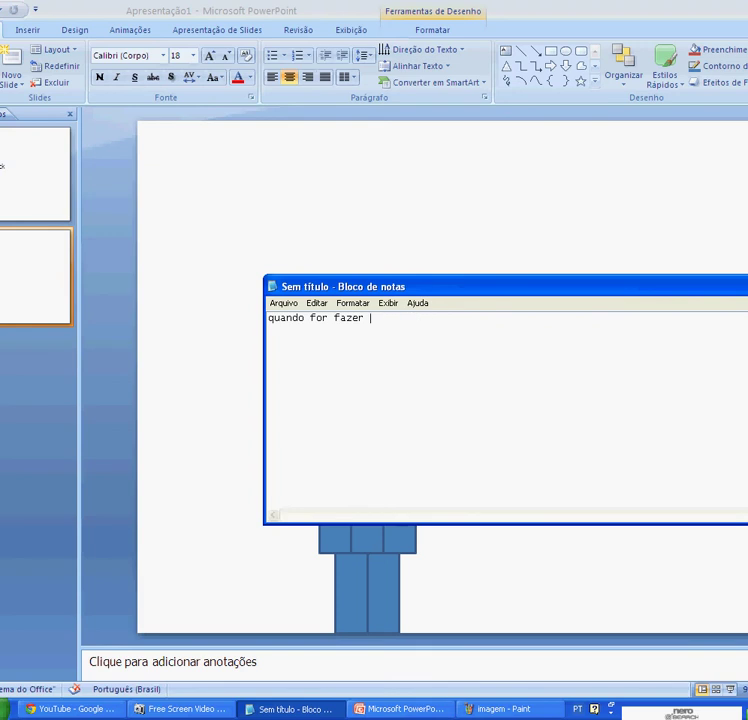
key("BackSpace")
key("BackSpace")
key("BackSpace")
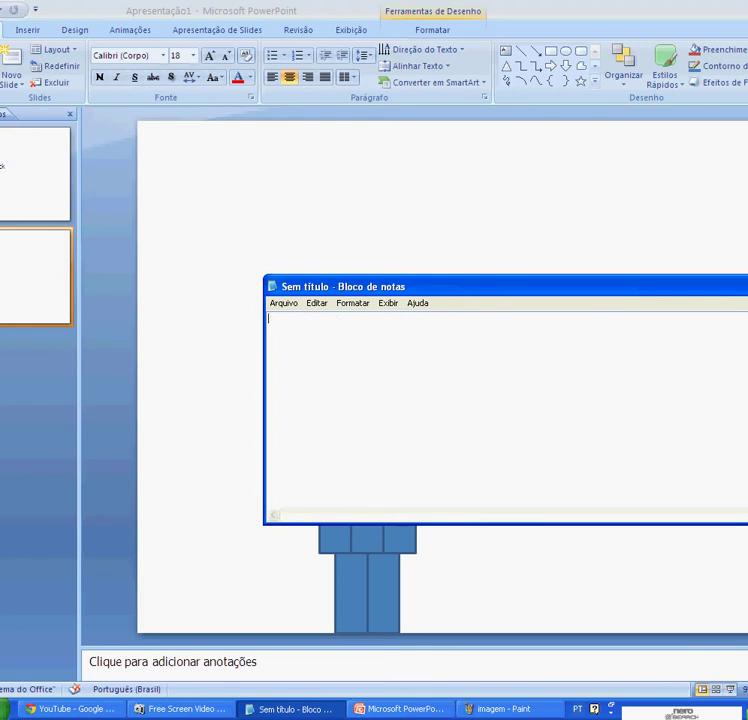
type("vá n")
type("o sli")
type("de")
key("ctrl+a")
key("BackSpace")
Step: Type the note 'segure contrel (ctrl) click no slide e arraste para baixop', dropping an apology line
left_click(183, 709)
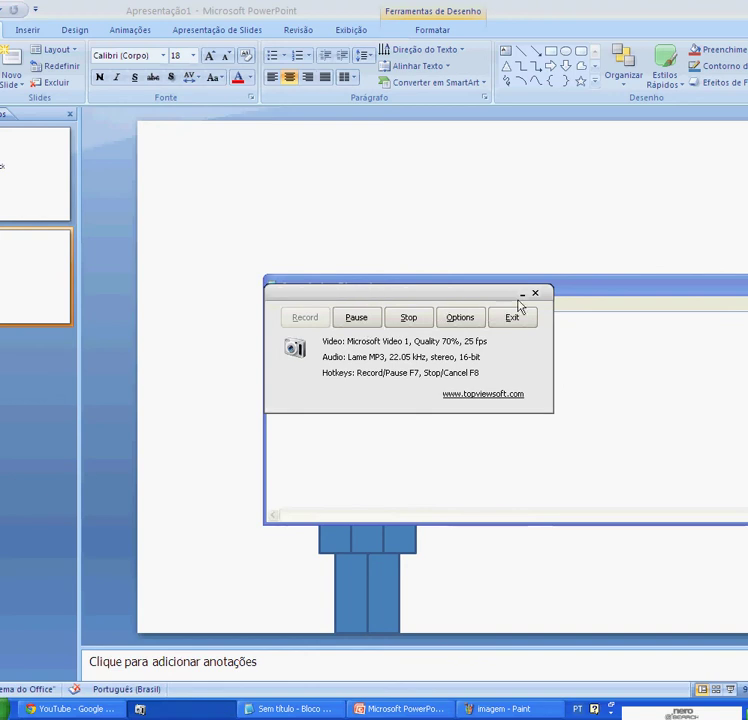
left_click(522, 293)
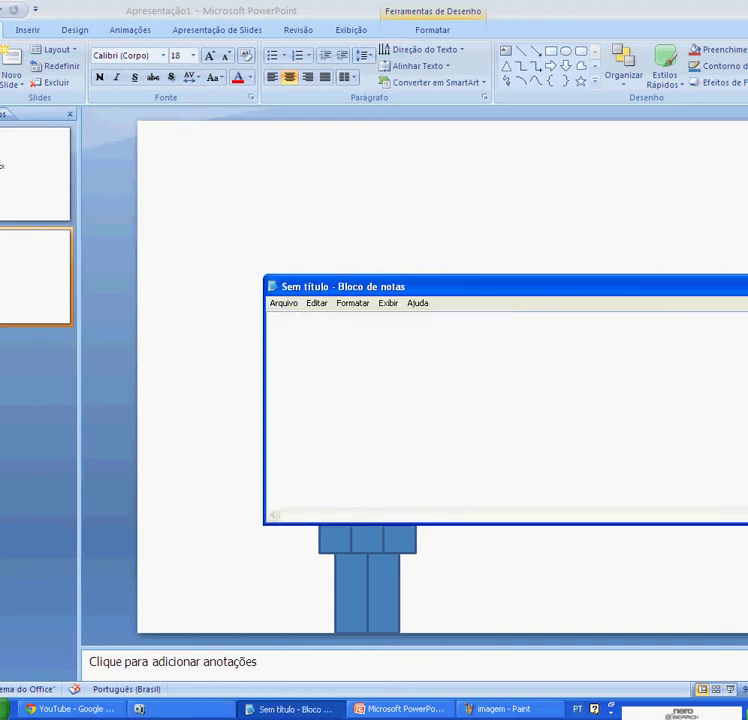
type("g")
type("ente")
type(" descu")
type("lpa ")
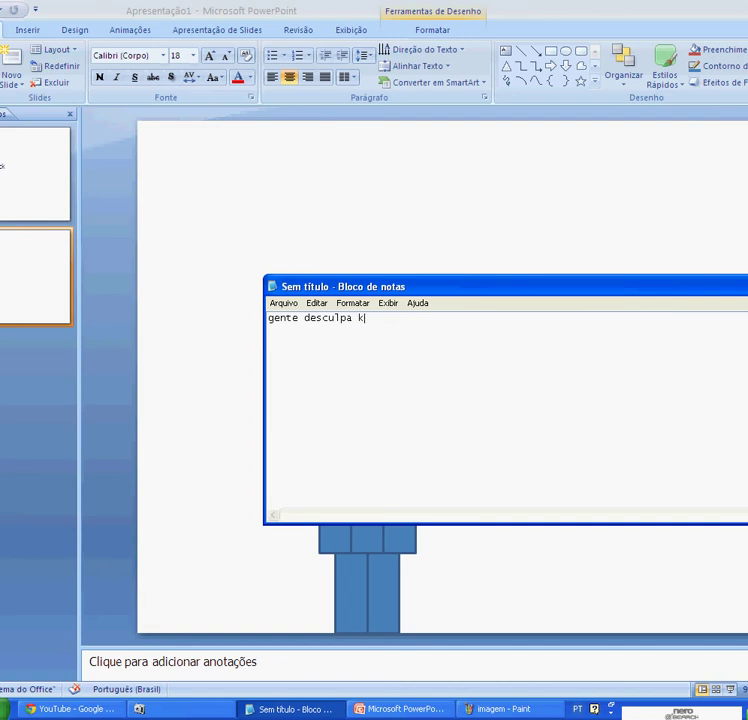
type("k")
key("BackSpace")
key("BackSpace")
key("BackSpace")
key("BackSpace")
key("BackSpace")
key("BackSpace")
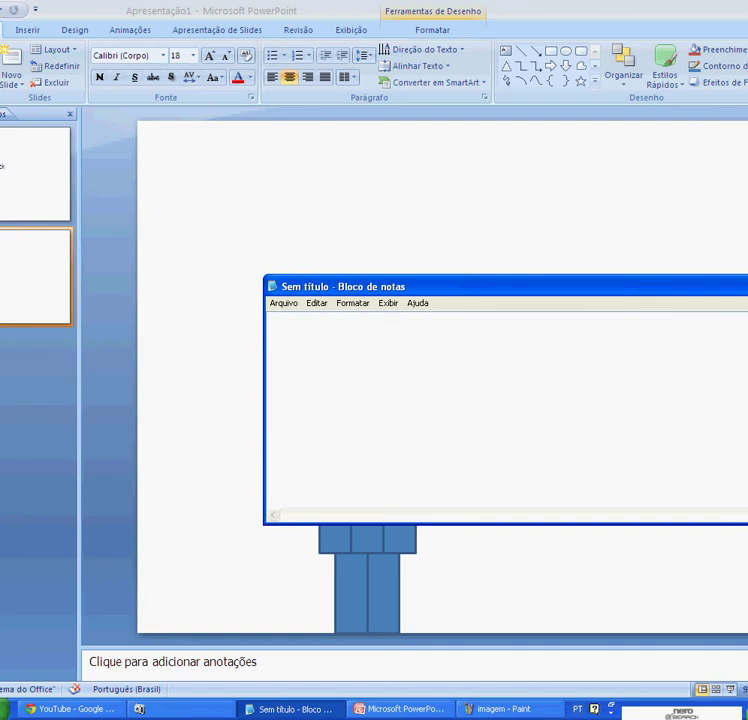
type("se")
type("gure contrel (ctrl) c")
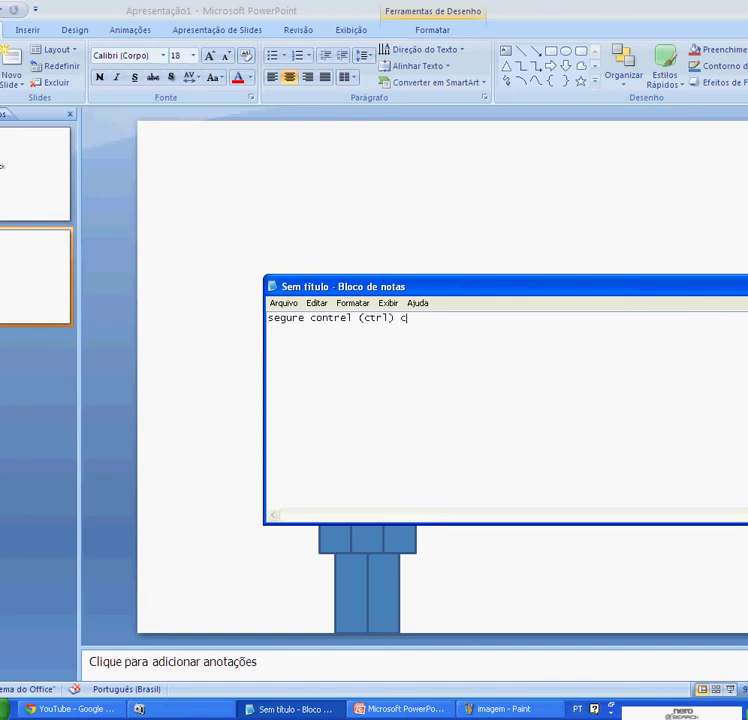
type("lick no ")
type("sl")
type("ide e a")
type("rras")
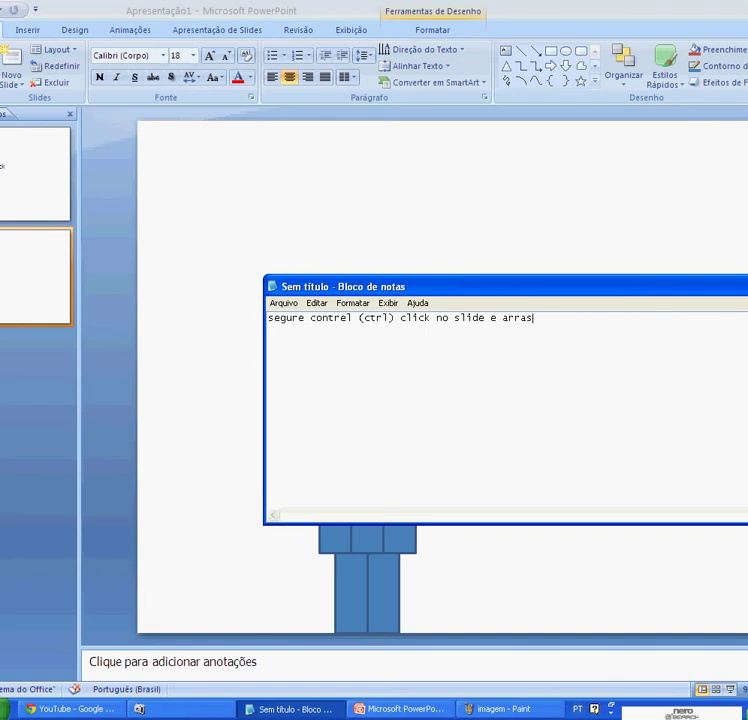
type("te para ")
type("bai")
type("xop")
Step: Duplicate the current slide to make a third slide with the blue block figure
left_click(559, 259)
left_click(3, 290)
key("ctrl+v")
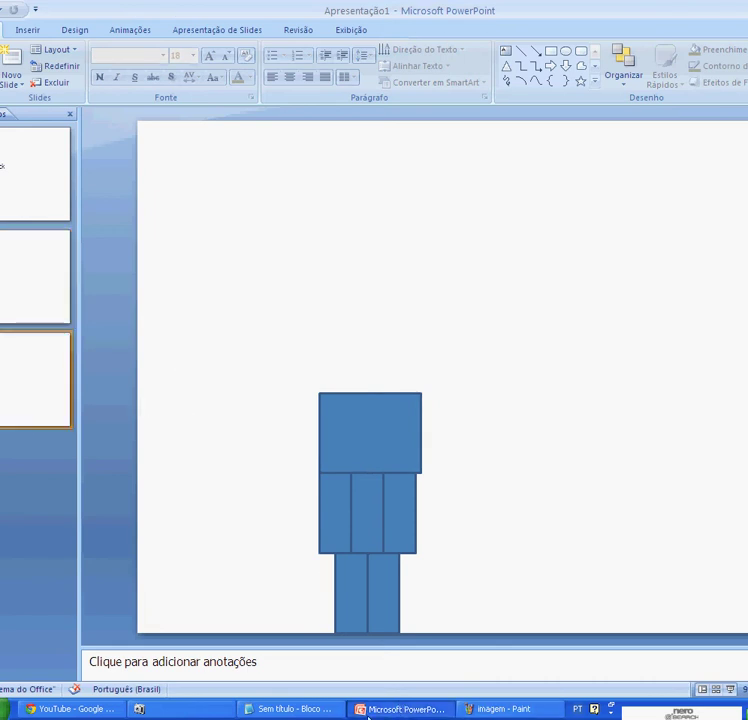
Step: Replace the note with 'logo no proximo slide fassa isso'
left_click(290, 709)
mouse_move(634, 333)
left_mouse_down()
mouse_move(360, 402)
mouse_move(267, 318)
left_mouse_up()
key("Delete")
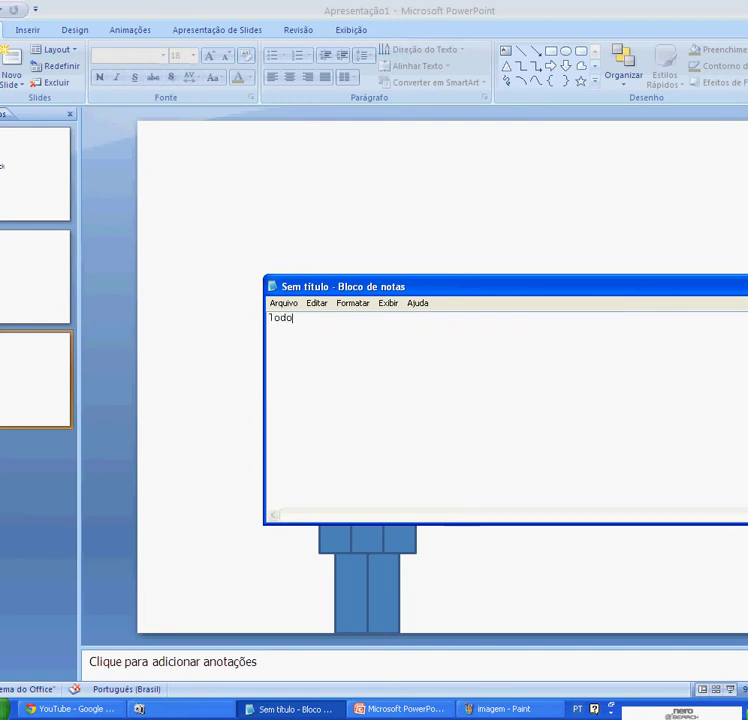
key("BackSpace")
key("BackSpace")
type("go no")
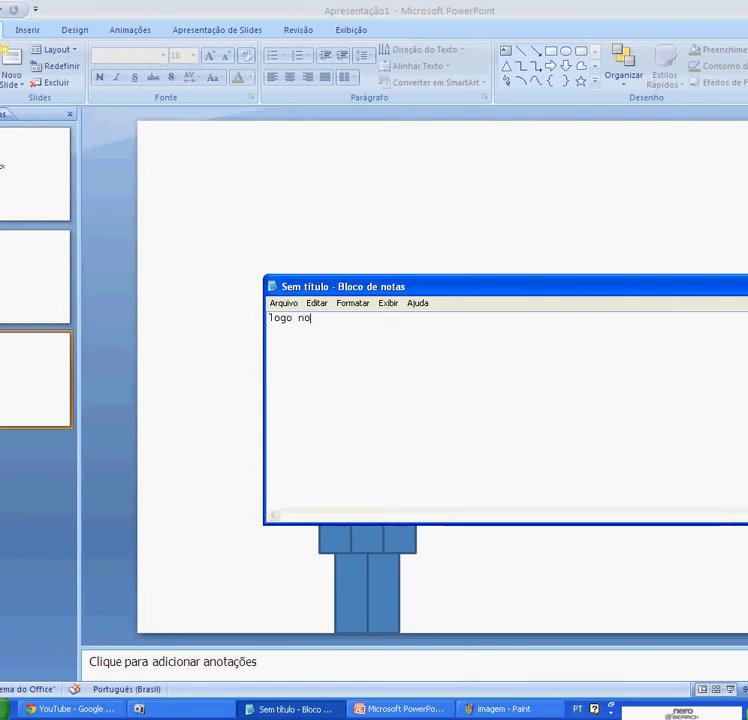
type(" pro")
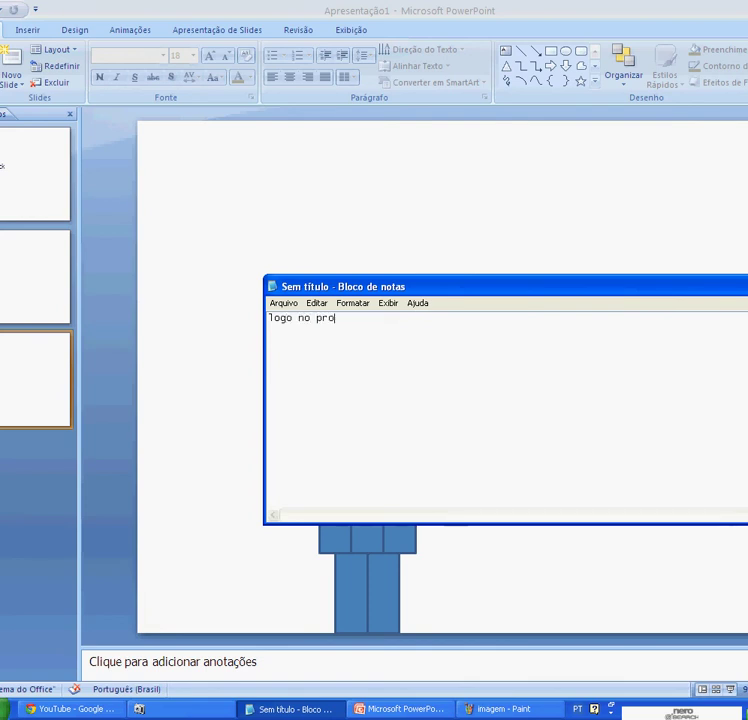
type("ximo s")
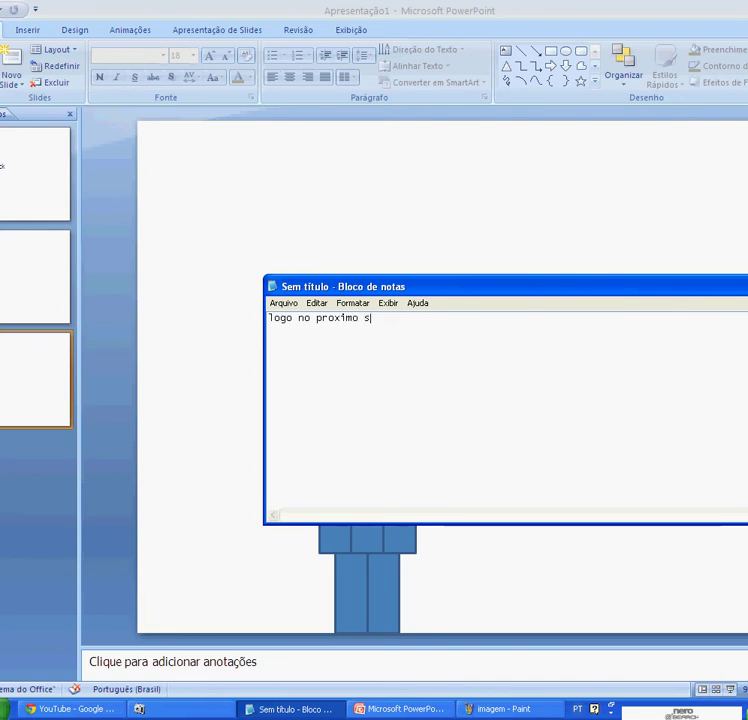
type("lide ")
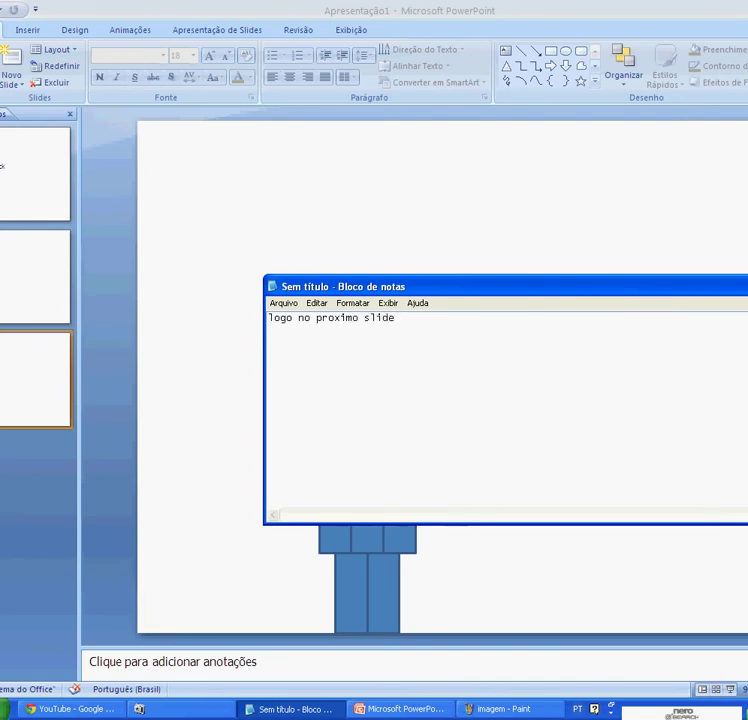
type("fassa ")
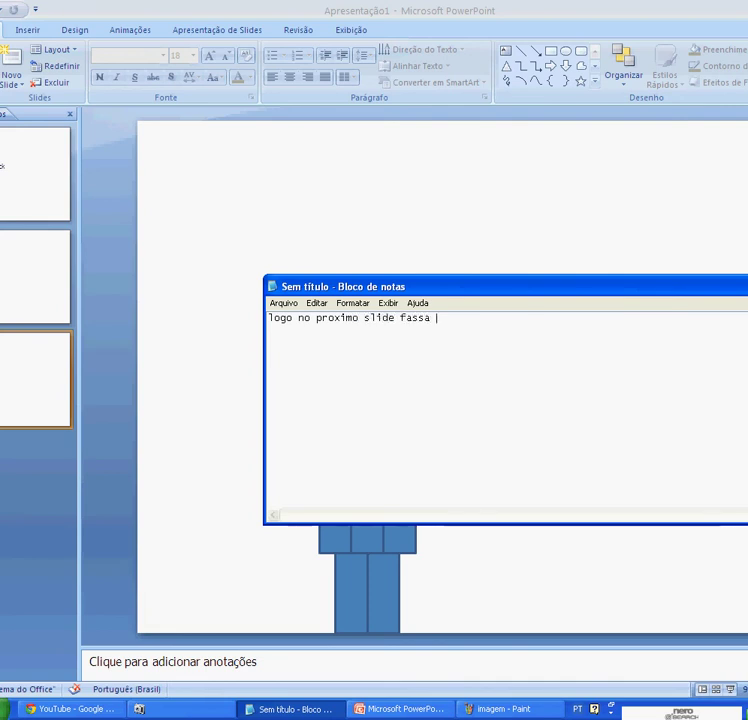
type("isso")
Step: Move the blue figure's two legs and head block further right on slide 3
left_click(740, 287)
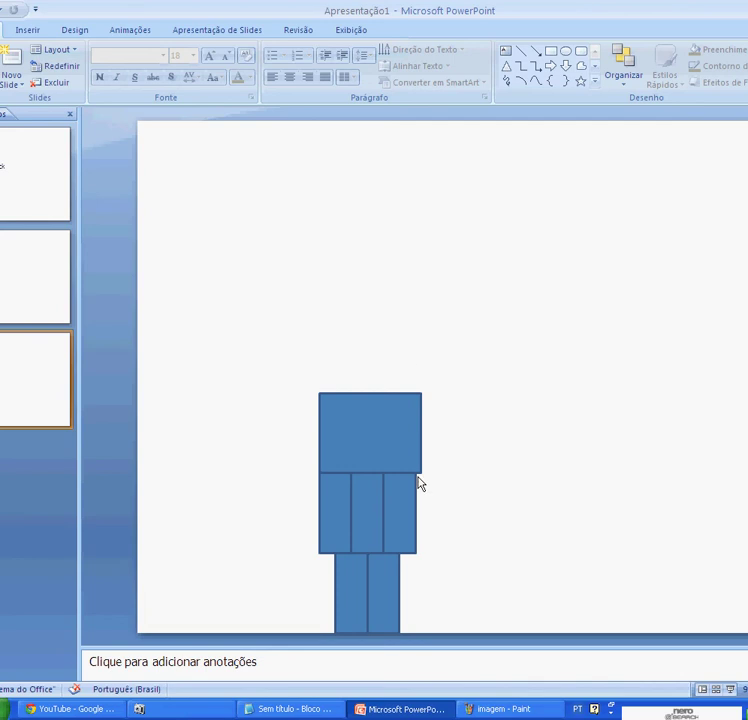
left_click(382, 588)
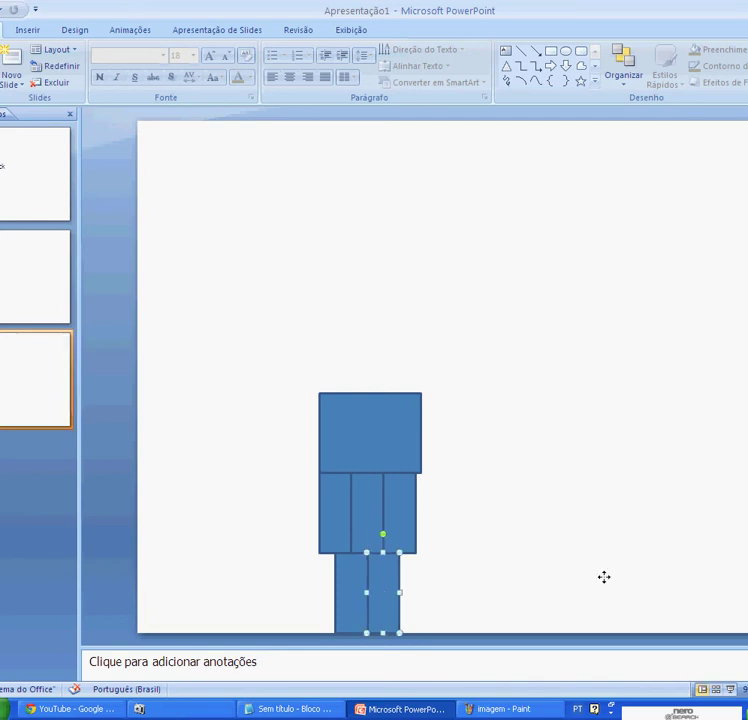
left_click_drag(604, 577, 574, 596)
left_click(352, 595)
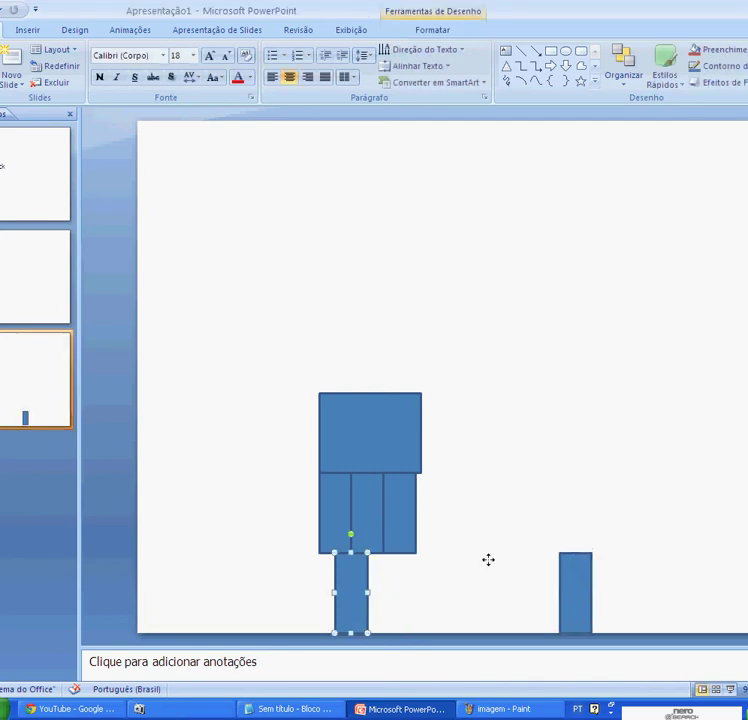
left_click_drag(351, 595, 543, 595)
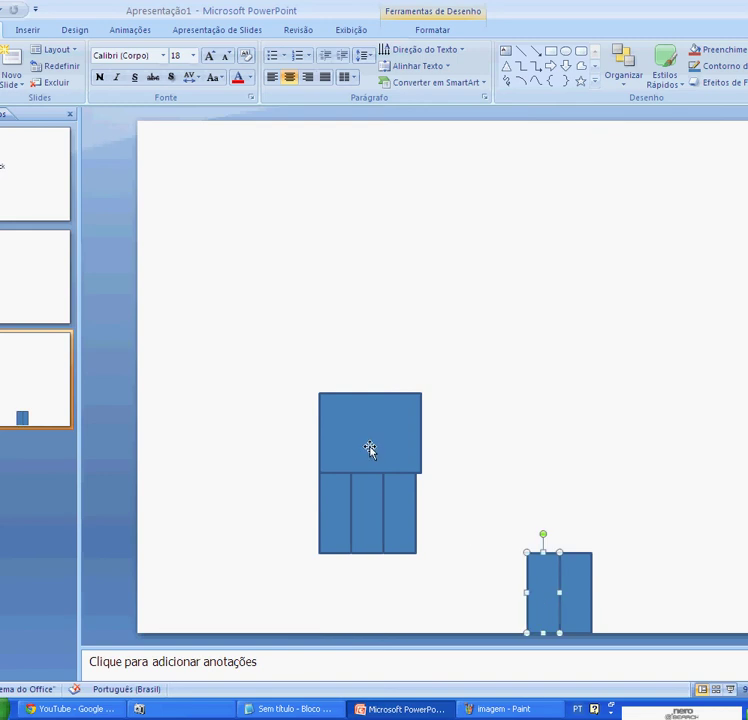
left_click_drag(370, 450, 562, 444)
Step: Shift the body pieces right beside the legs and lower the head onto the reassembled figure
left_click(414, 535)
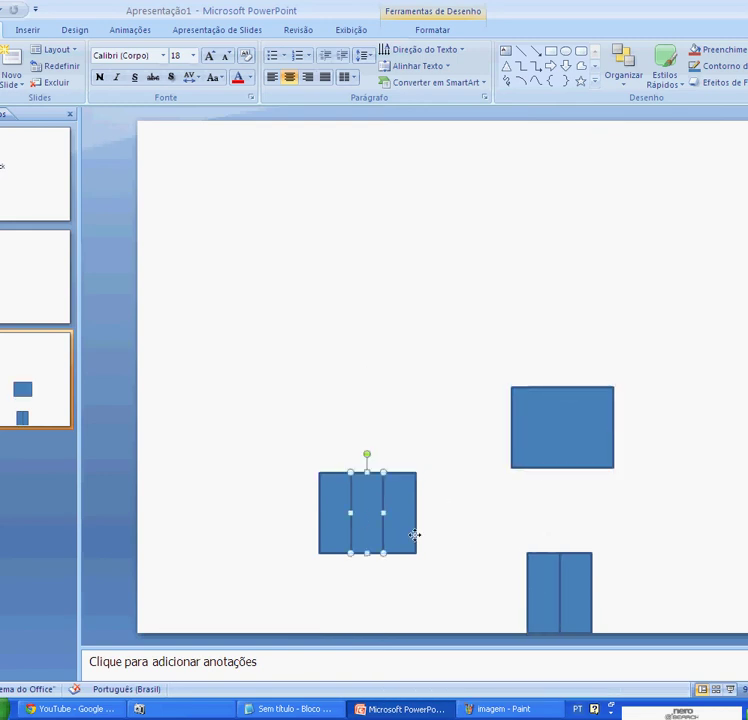
mouse_move(362, 512)
left_mouse_down()
mouse_move(554, 512)
mouse_move(582, 505)
left_mouse_up()
left_click(386, 515)
left_click(327, 524)
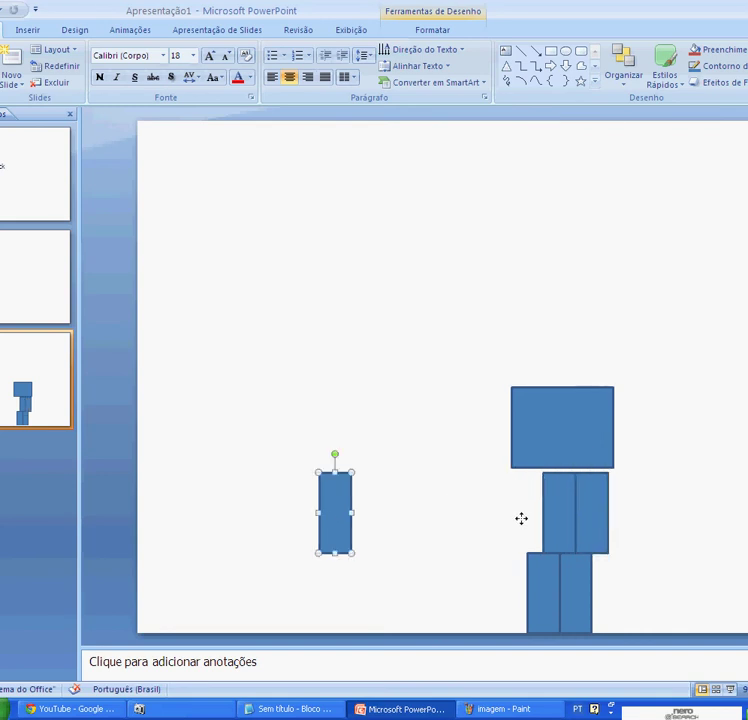
left_click_drag(335, 512, 528, 512)
left_click(548, 461)
left_click_drag(548, 461, 548, 477)
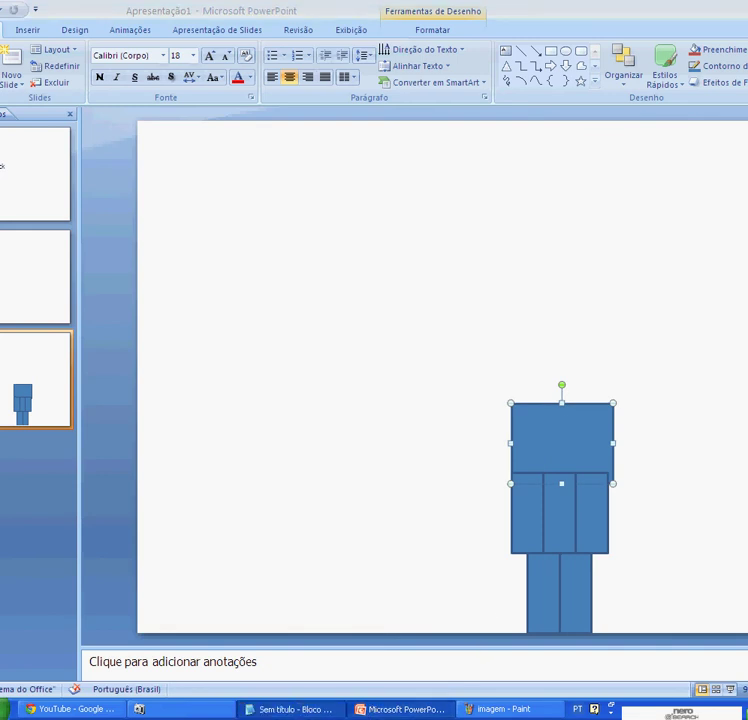
left_click(288, 709)
Step: Replace the note with 'mova o personagem agora vá no inissio' and return to the first slide
key("ctrl+a")
key("Delete")
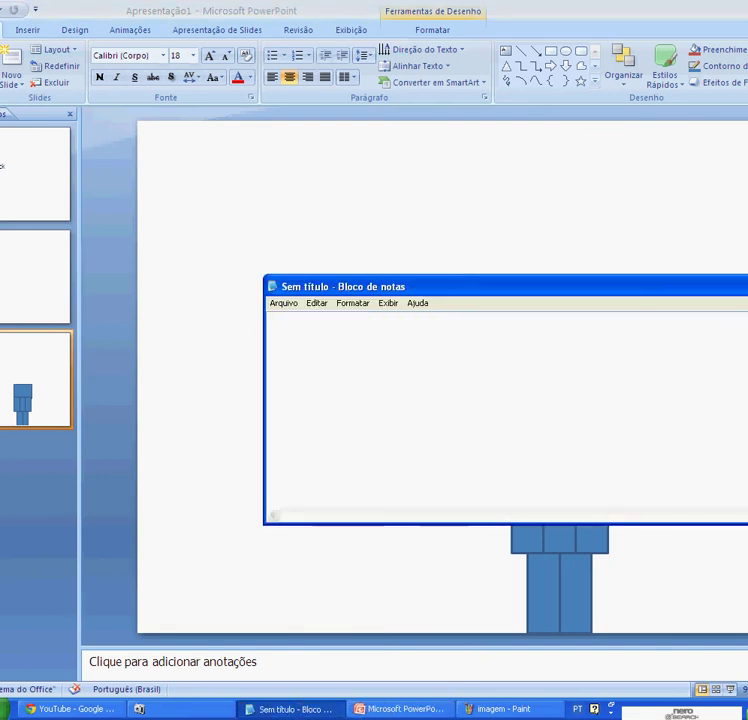
type("mova ")
type("o per")
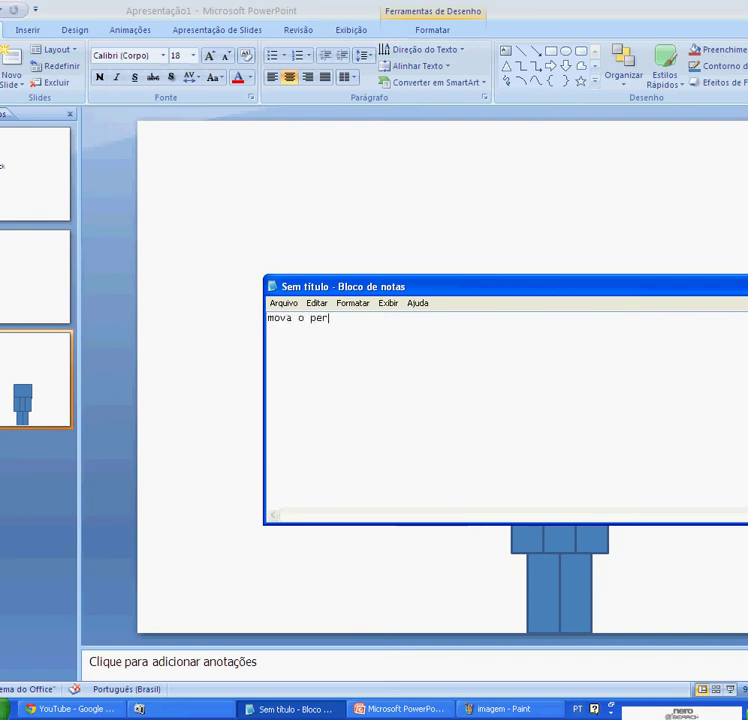
type("sonage")
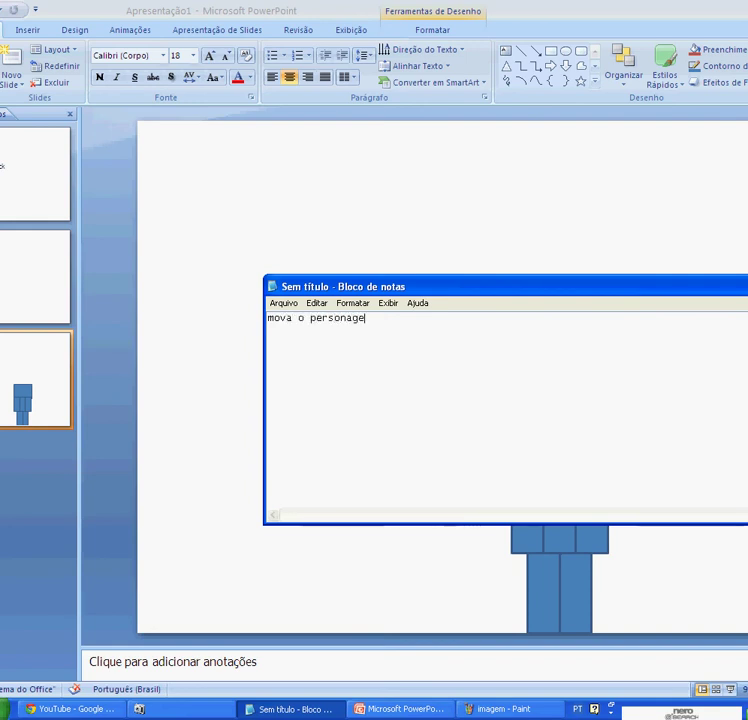
type("m a")
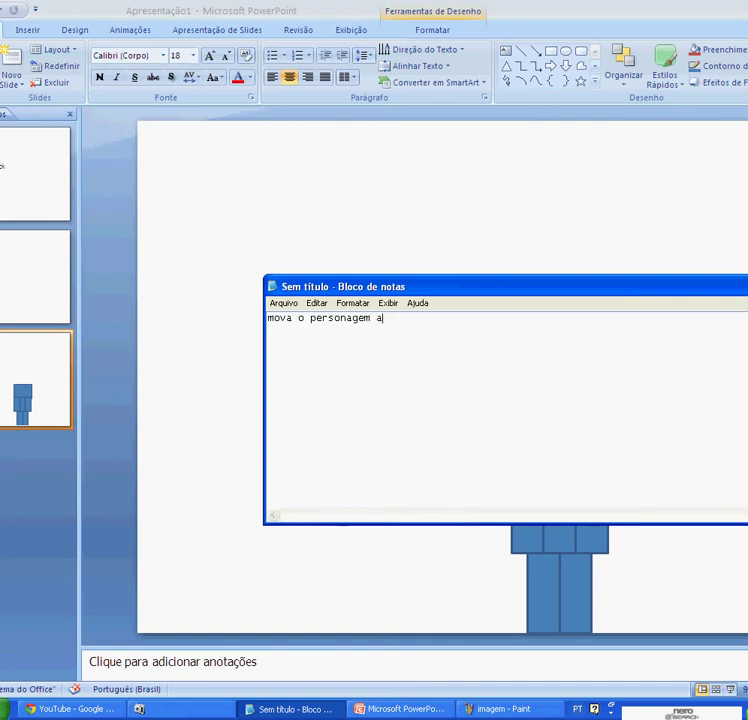
type("gora ")
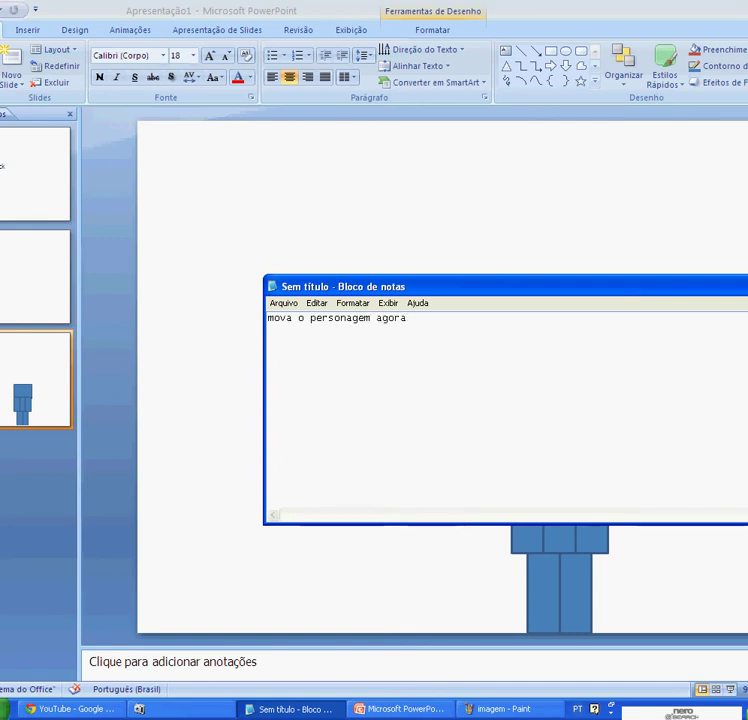
type("vá no ")
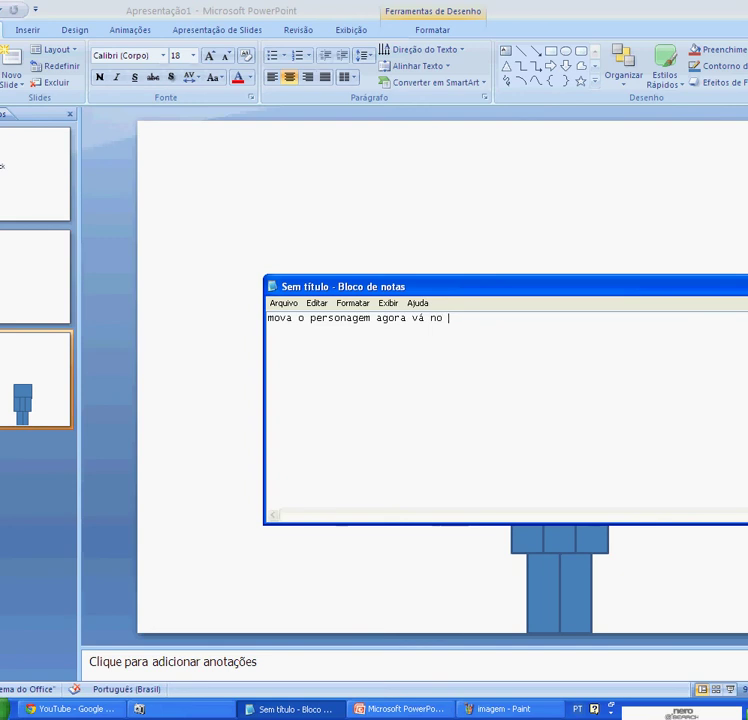
type("iniss")
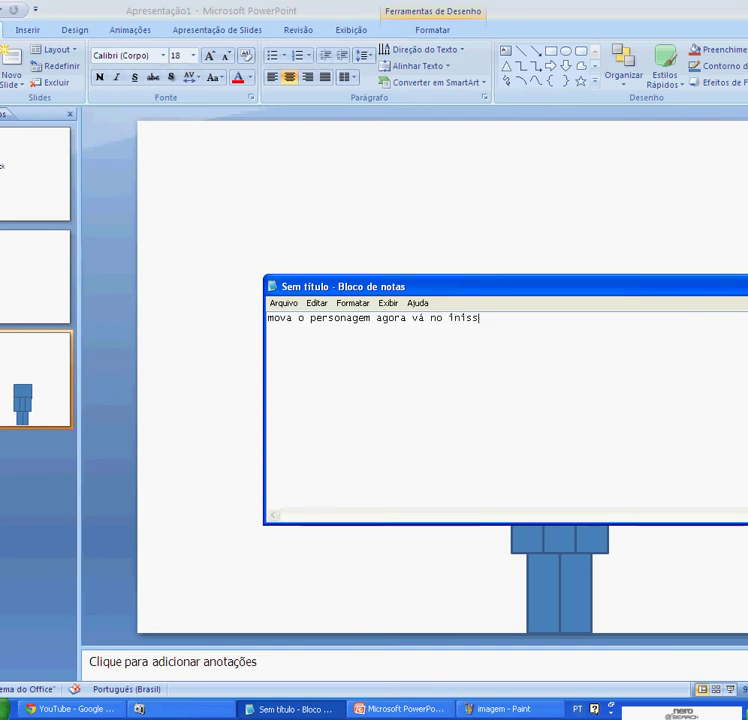
type("io")
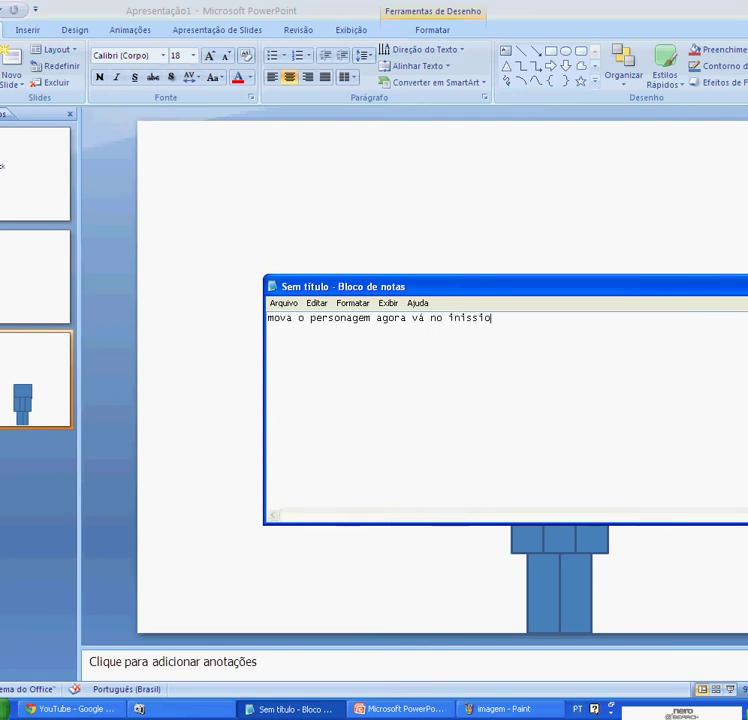
key("alt+Tab")
left_click(8, 163)
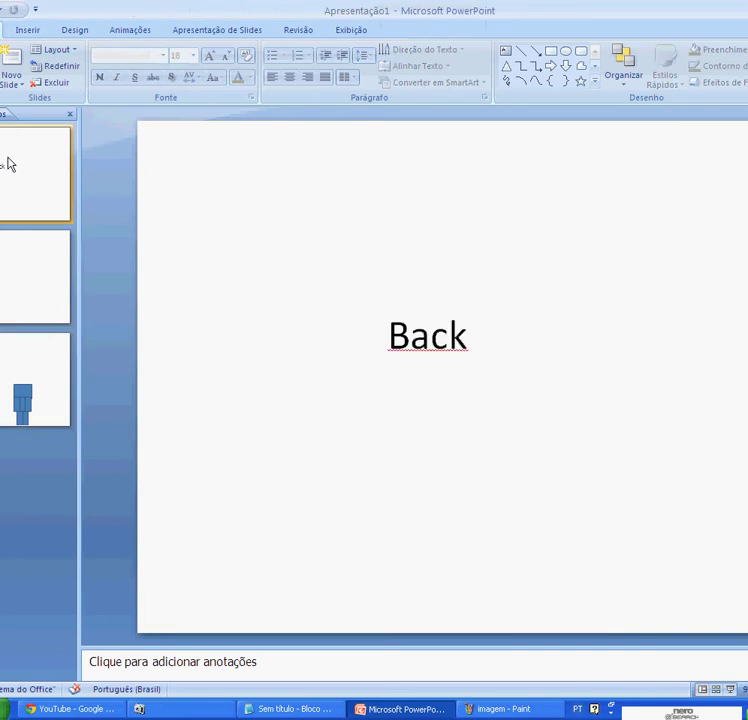
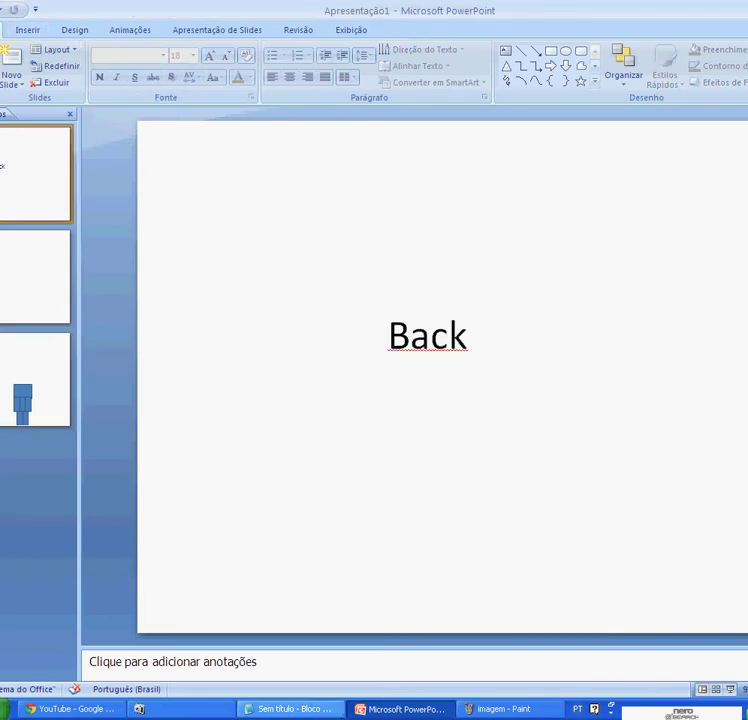
Step: Replace the Notepad note with '(antes de tudo fassa forma e escreva "play" ou escreva "jogar"'
left_click(334, 697)
key("ctrl+a")
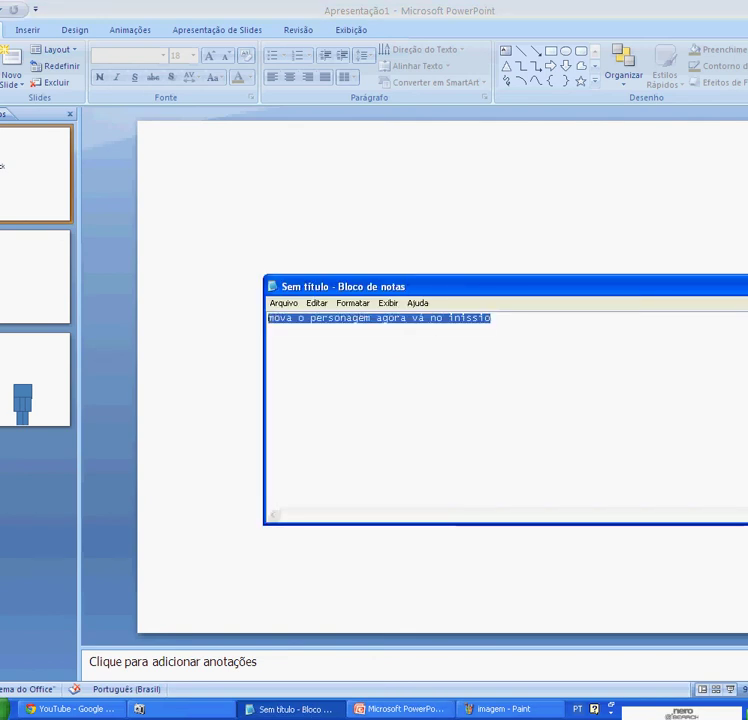
key("BackSpace")
type("vá ")
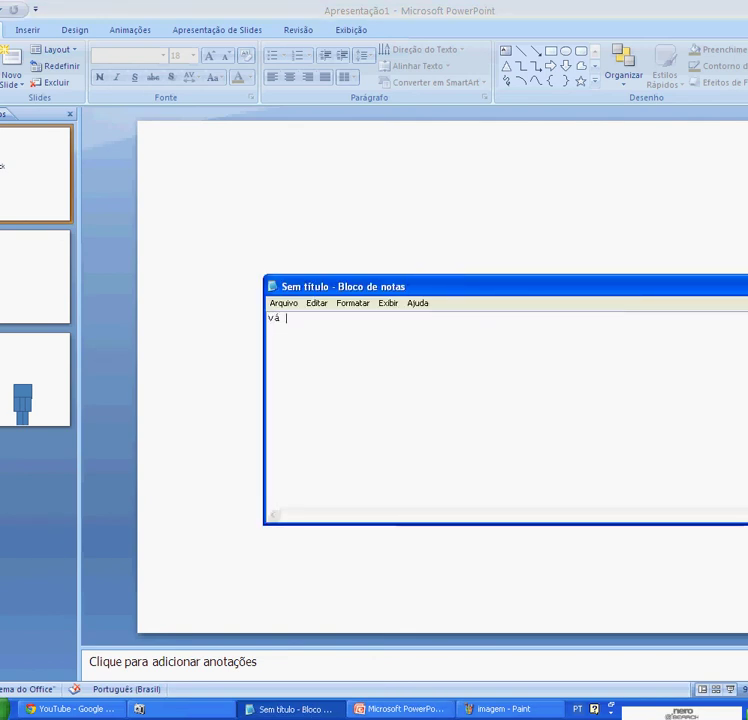
type("em i")
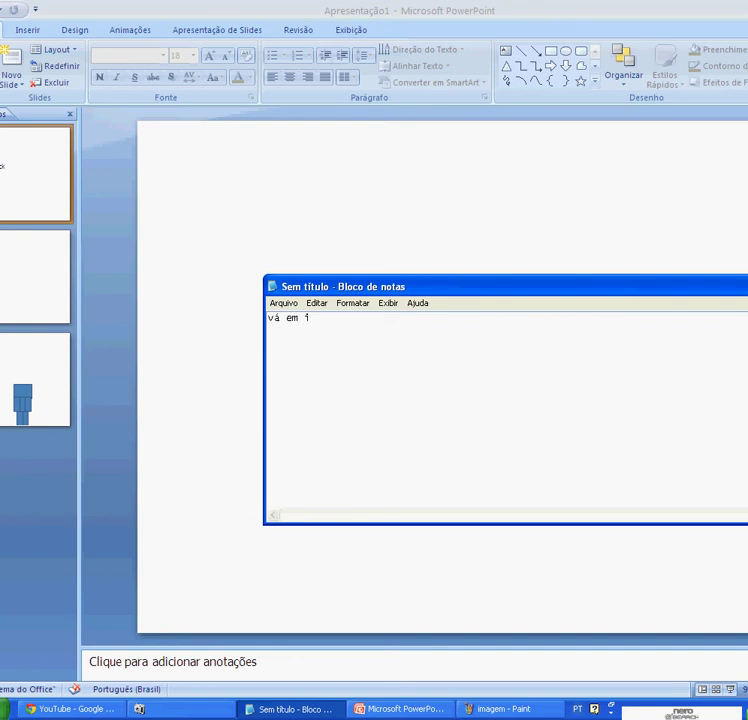
type("nse")
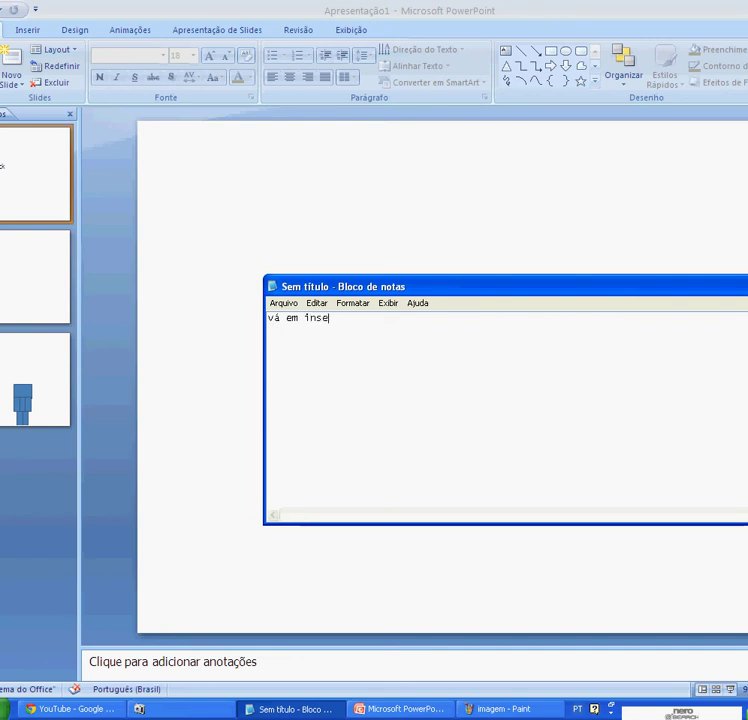
type("rir")
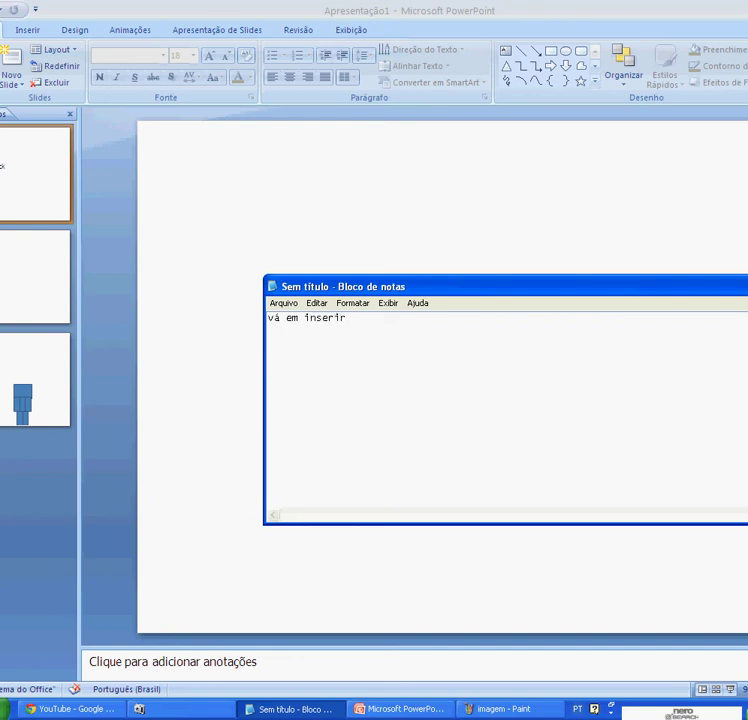
type(" em")
key("BackSpace")
key("BackSpace")
key("BackSpace")
key("BackSpace")
key("BackSpace")
key("BackSpace")
type("a")
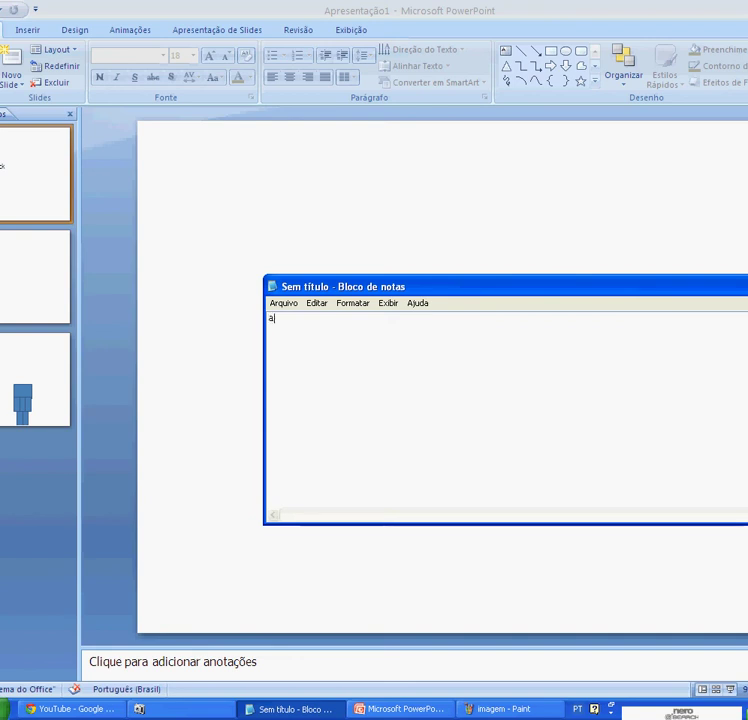
type("ção ")
type("e")
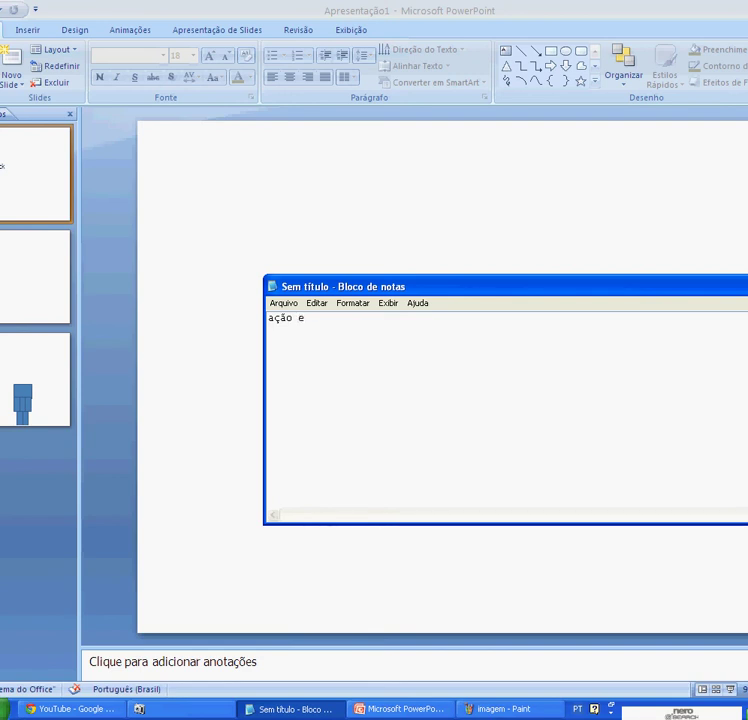
key("BackSpace")
type("an")
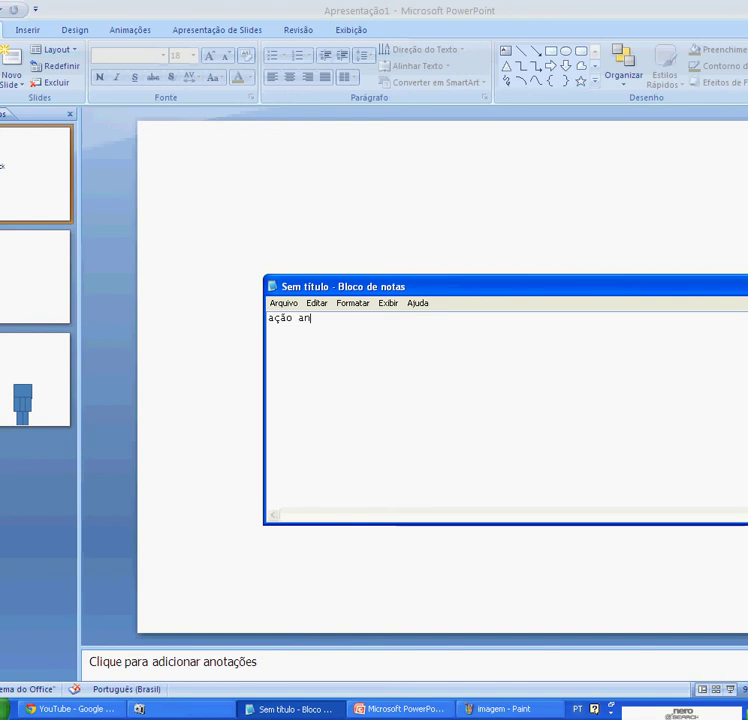
type("tes")
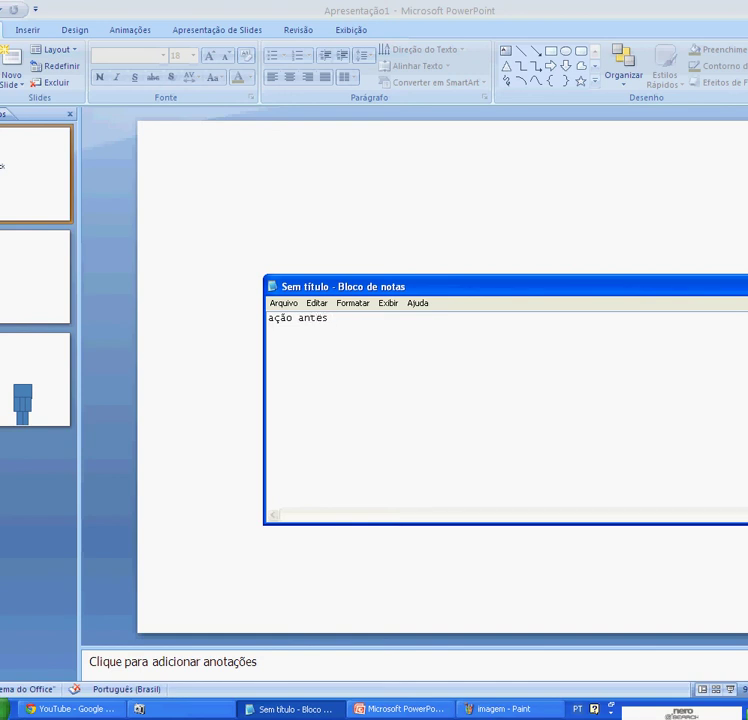
type(" de")
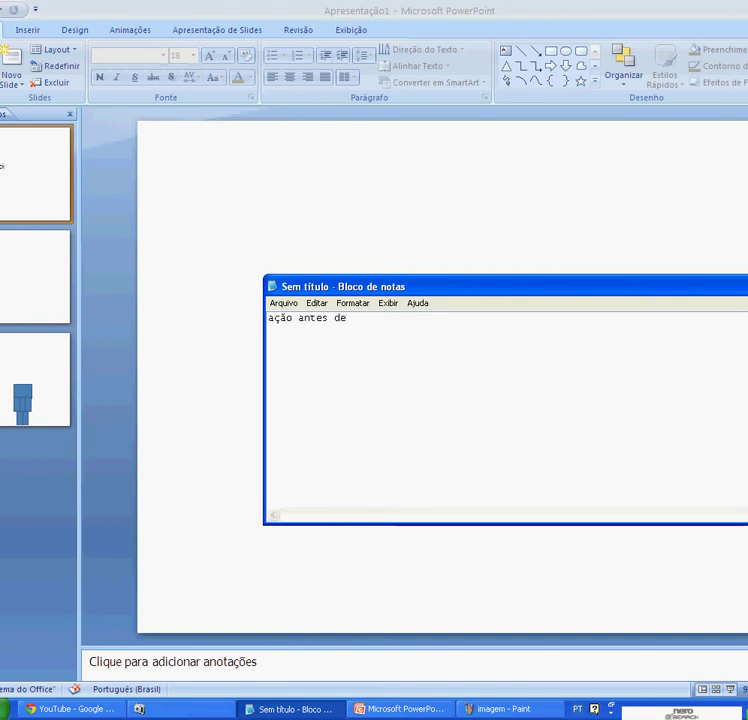
type(")")
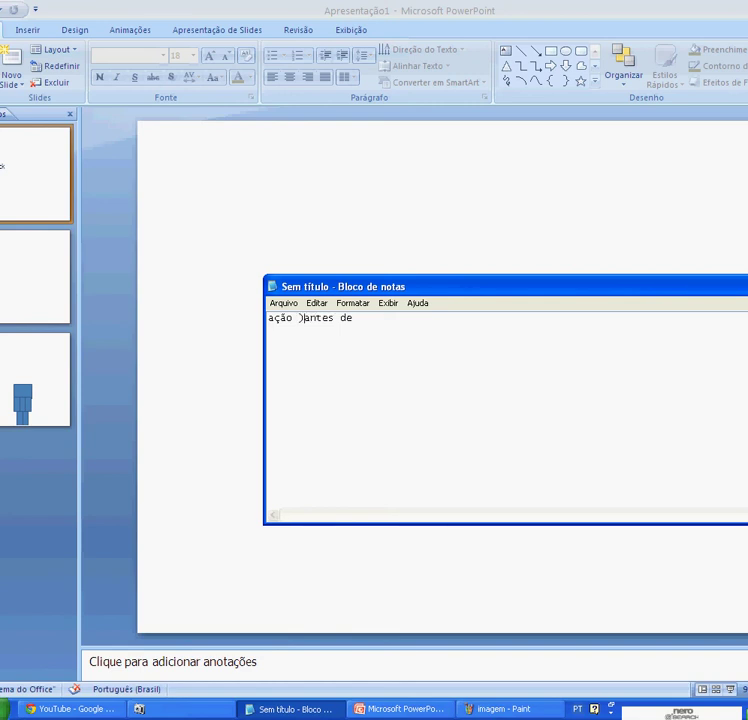
key("BackSpace")
type("(antes")
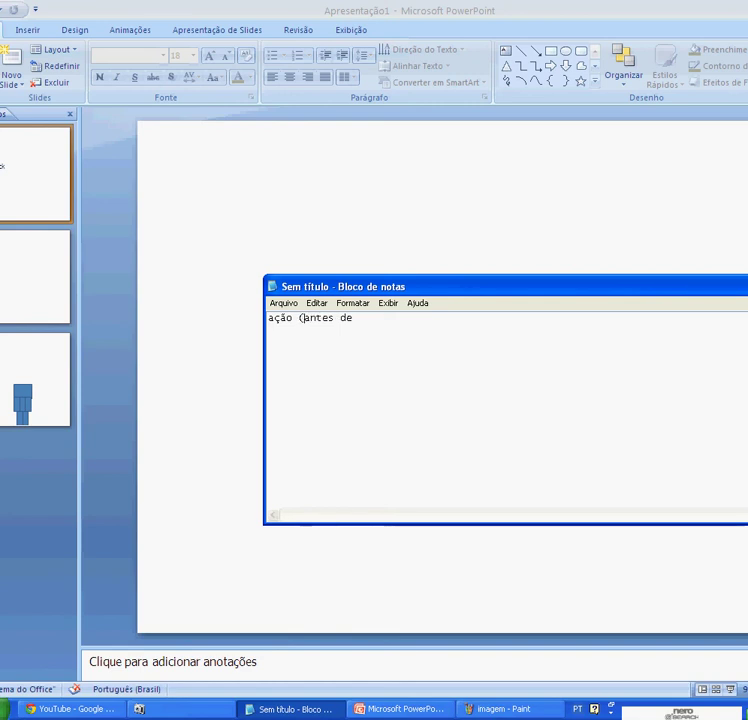
type(" de t")
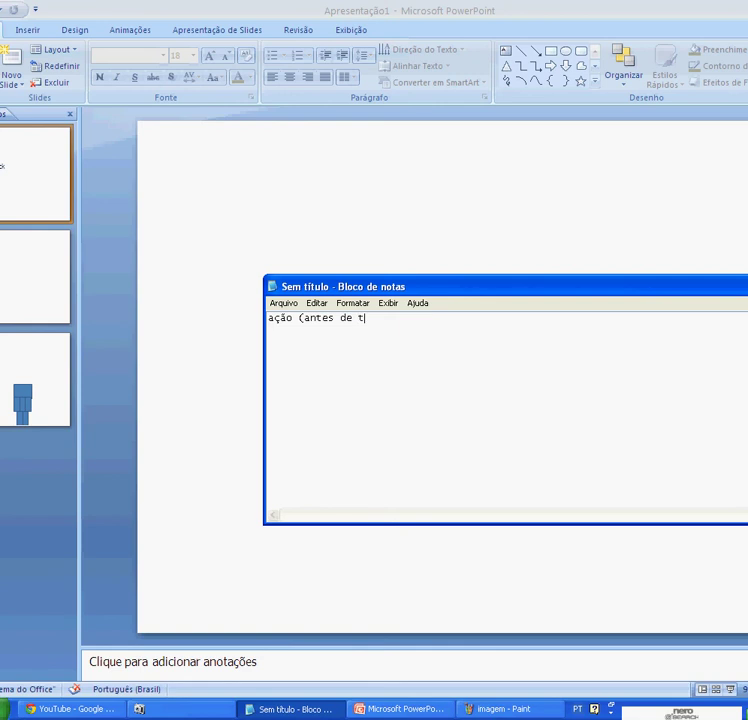
type("udo ")
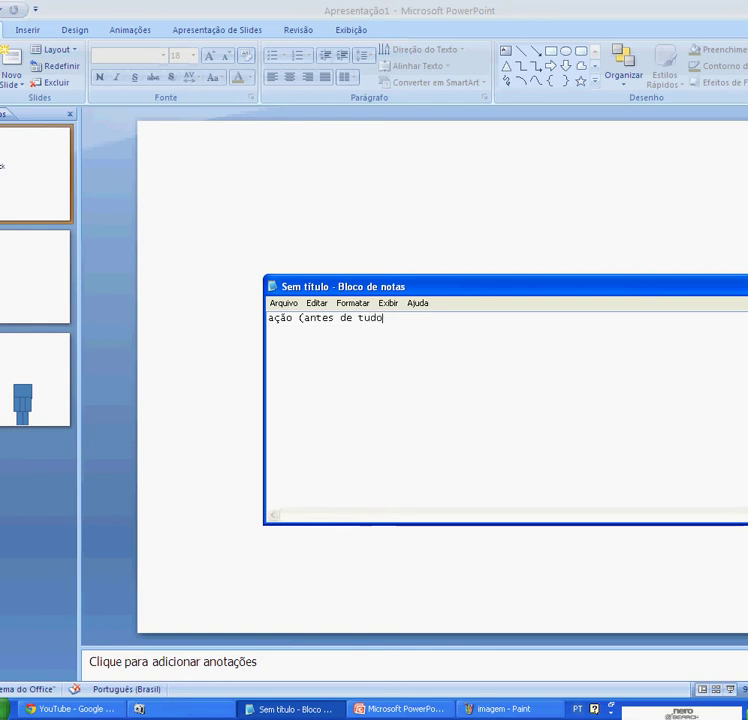
type("fassa ")
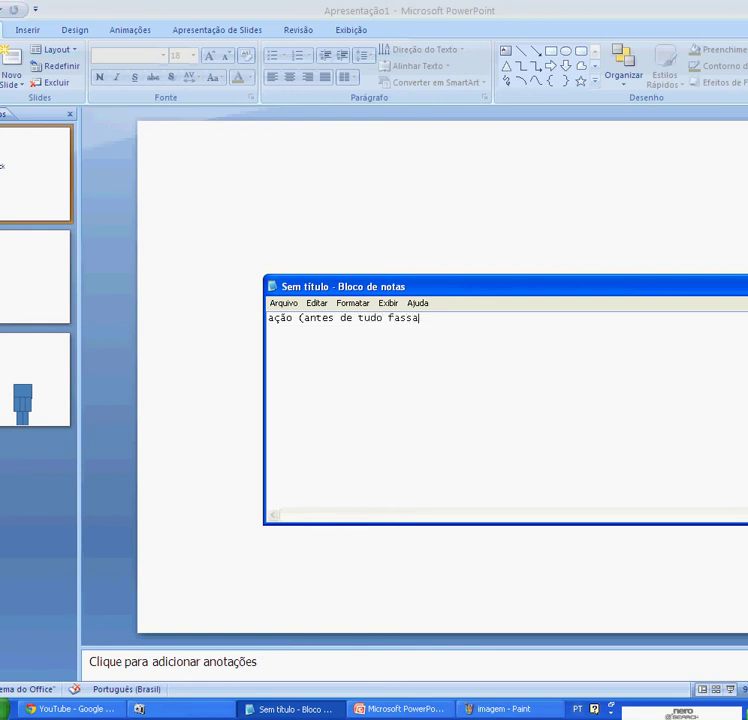
type("f")
type("orma ")
type("e es")
type("creva ")
type("\"p")
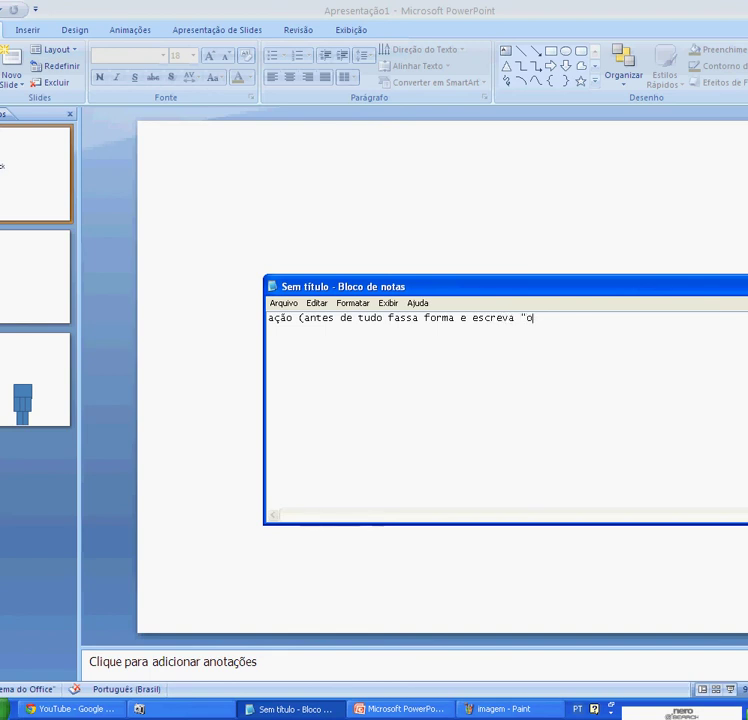
type("lay\"")
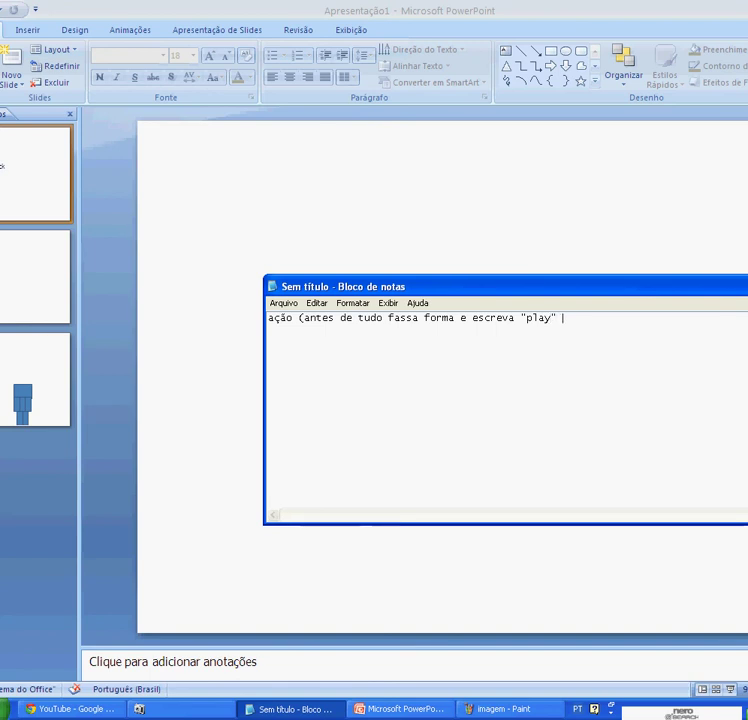
type(" ou es")
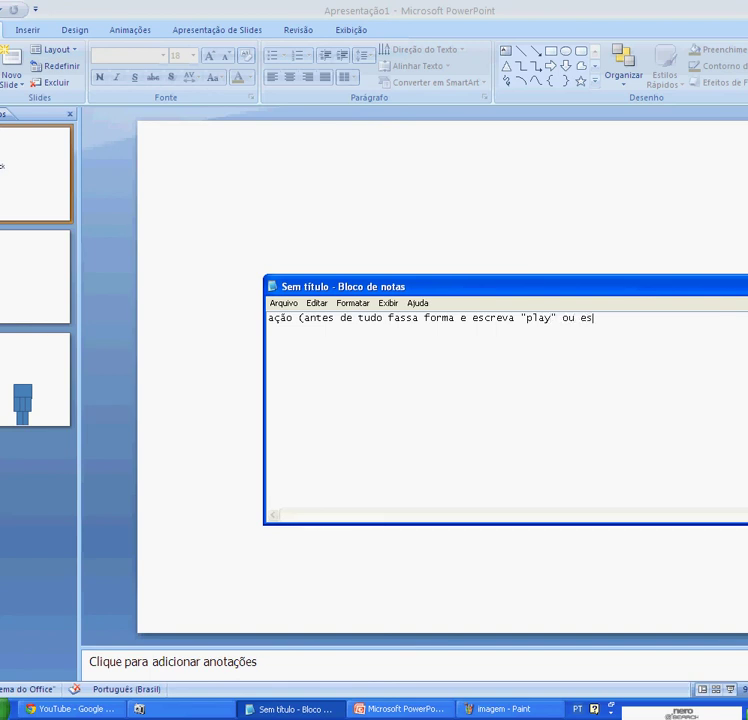
type("cre")
type("va \"")
type("jogar")
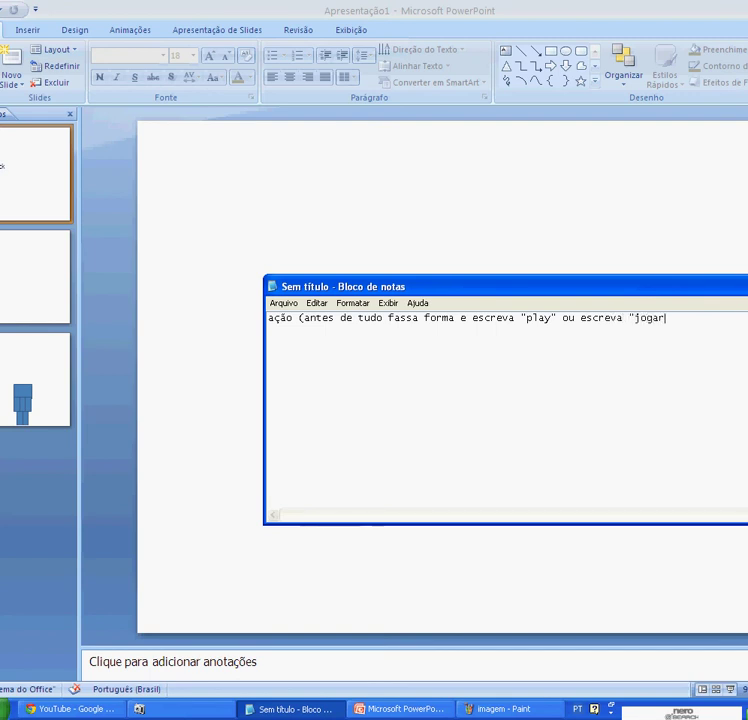
type("\"")
Step: Draw a rectangle below 'Back' on the slide and write 'jogar' inside it
left_click(149, 160)
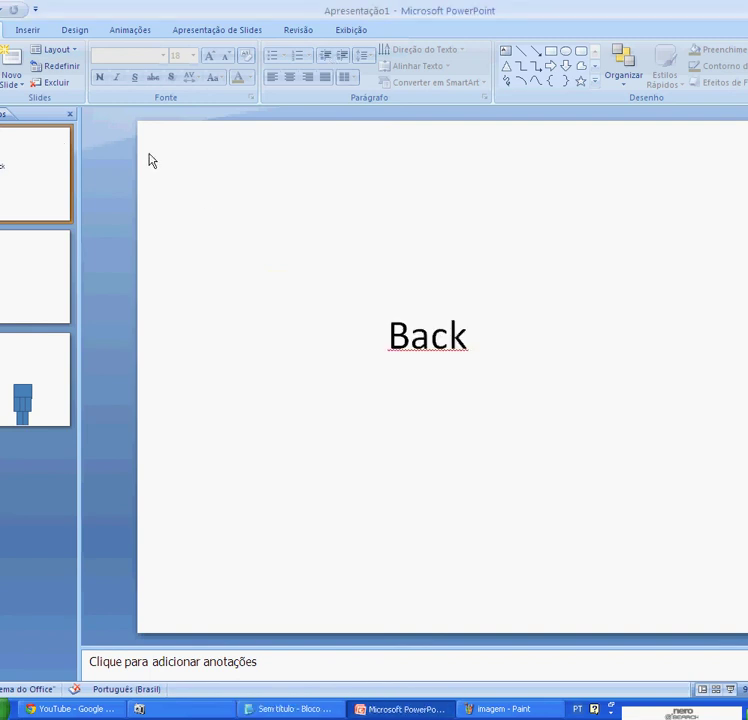
left_click(40, 31)
scroll(130, 33, "up", 1)
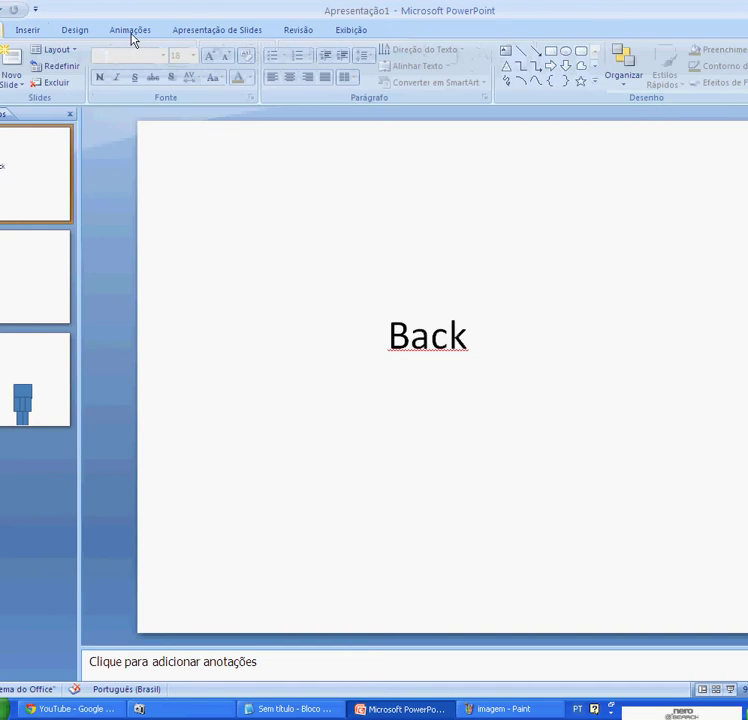
left_click(550, 51)
left_click_drag(313, 472, 619, 601)
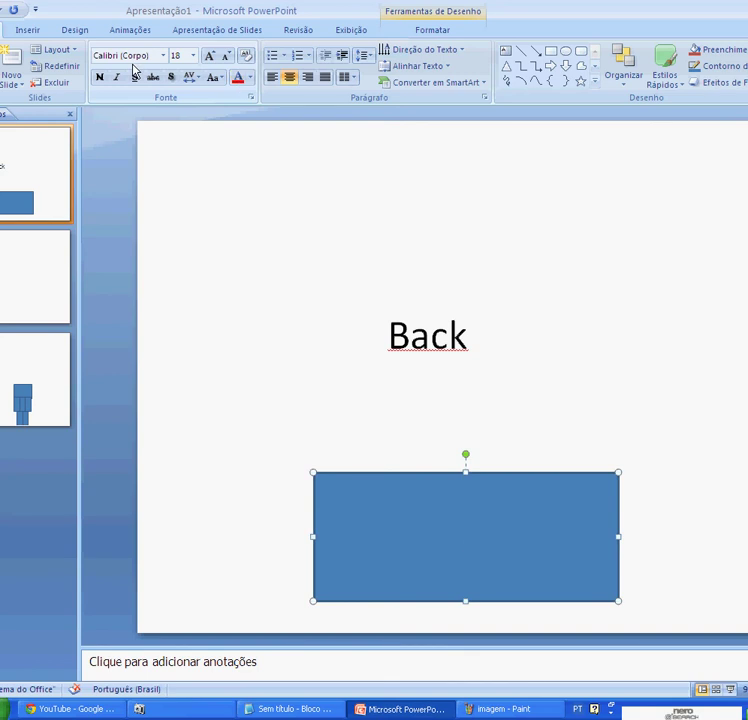
type("jogar")
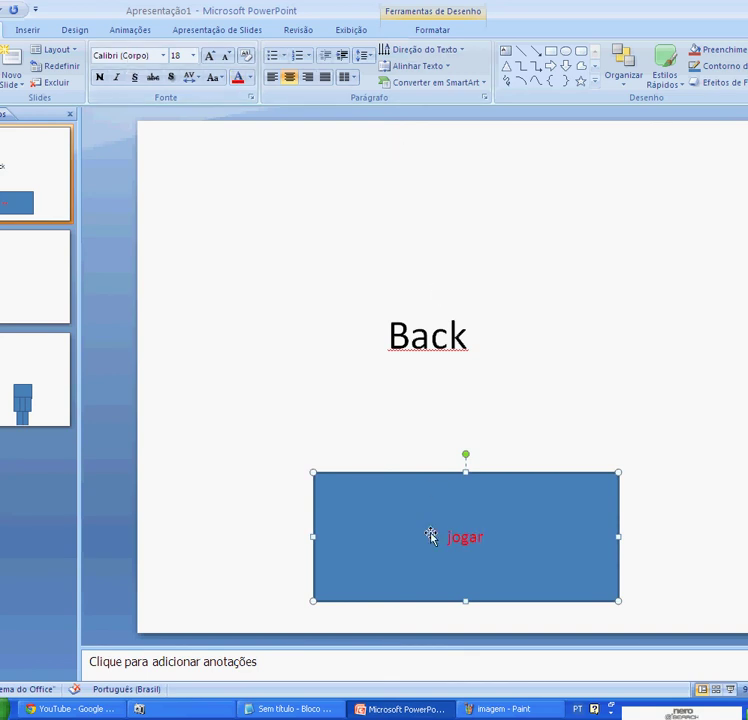
Step: Replace the note with instructions for clicking the shape and inserting a link
left_click(288, 709)
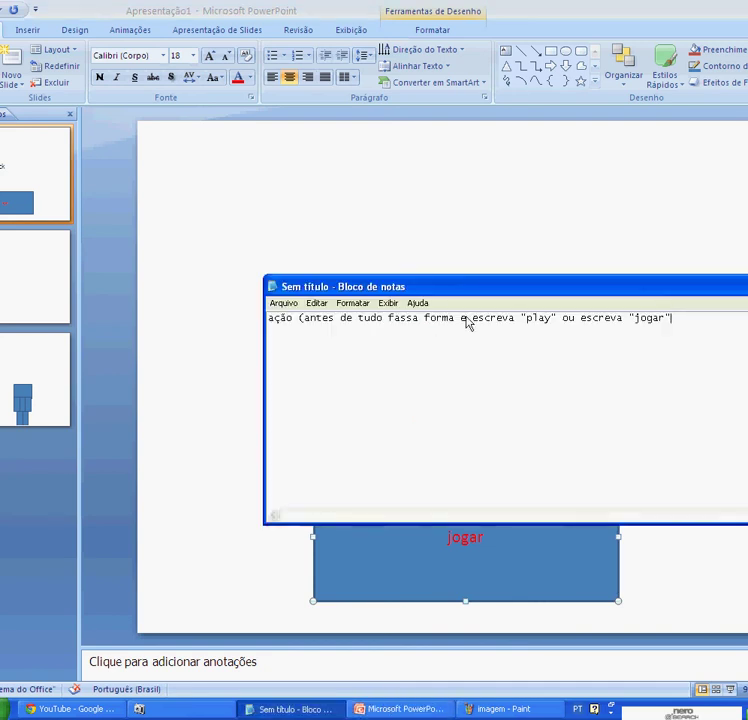
left_click_drag(735, 320, 25, 368)
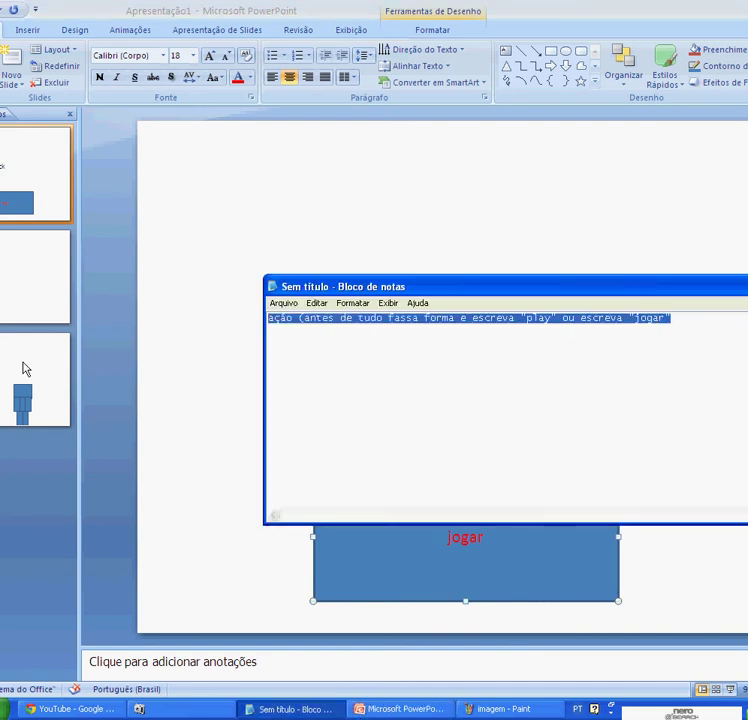
key("ctrl+x")
type("cli")
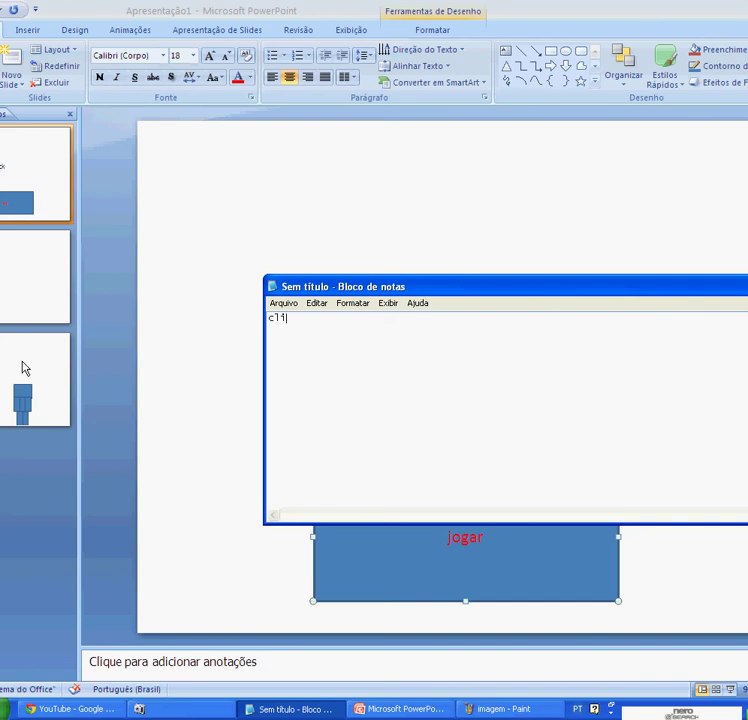
type("ck na for")
type("ma a")
type("i ")
type("sim fass")
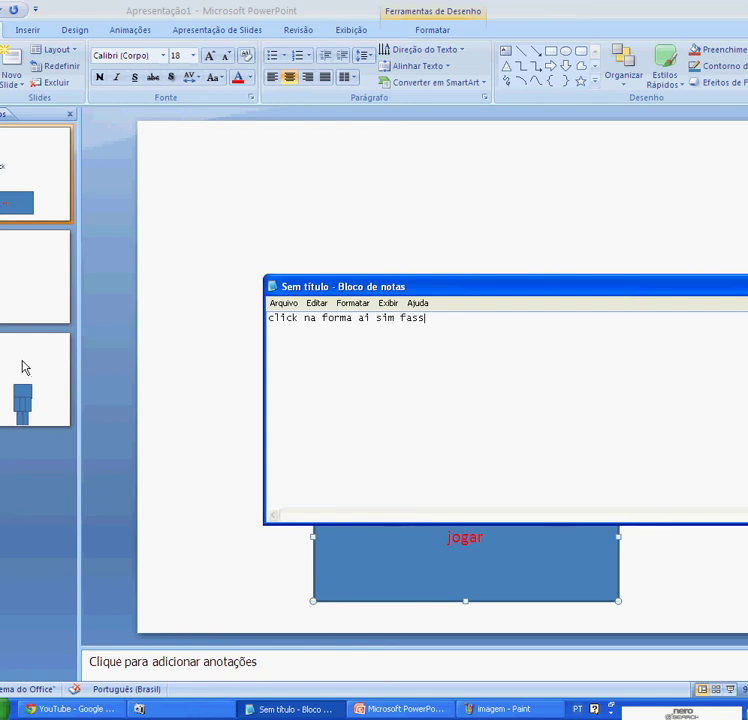
type("a isso ")
type("vá")
type(" em ")
type("in")
type("er")
type("ir")
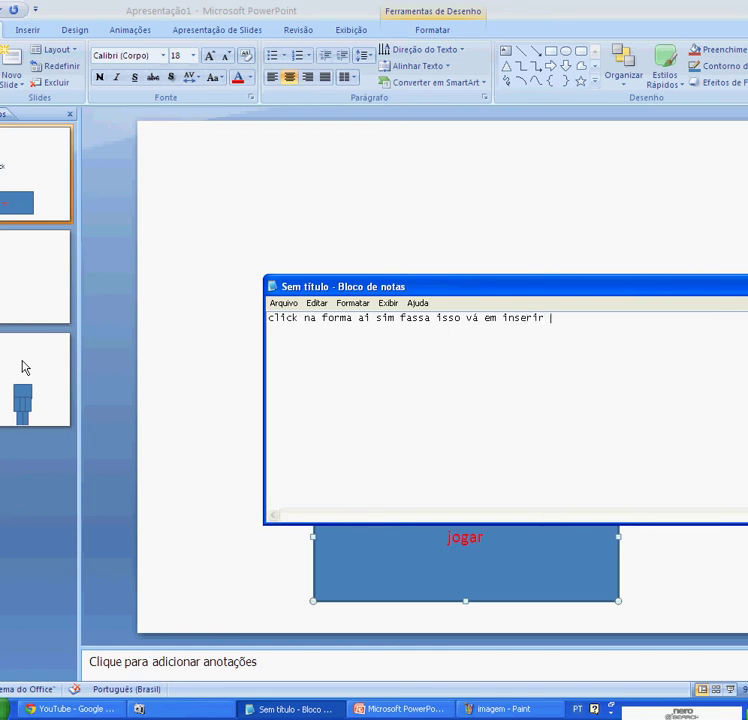
type("aça")
type("p")
type("h")
key("BackSpace")
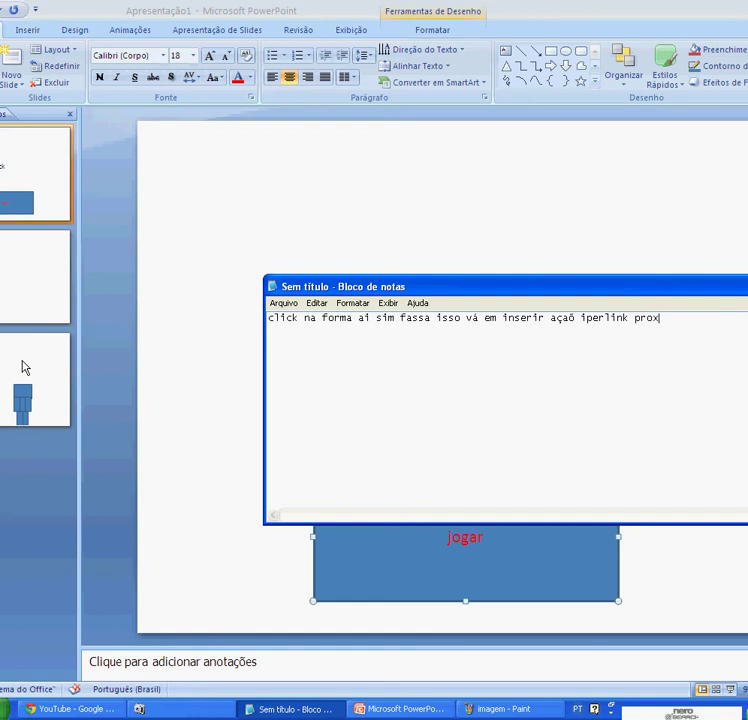
type("imp")
type("o")
Step: Trim the note down to the single word 'slide' and return to the presentation
key("BackSpace")
key("BackSpace")
key("BackSpace")
key("BackSpace")
key("BackSpace")
key("BackSpace")
key("BackSpace")
key("BackSpace")
key("BackSpace")
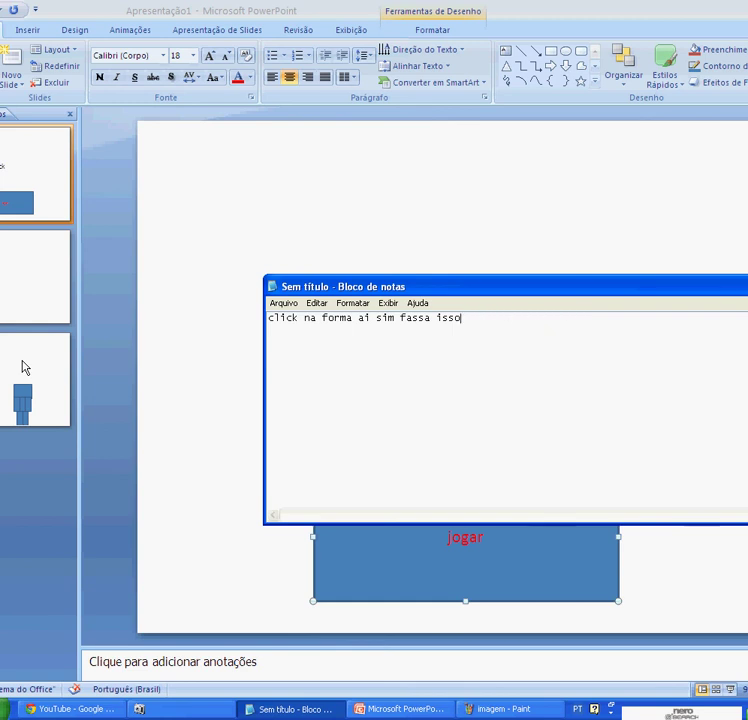
key("BackSpace")
key("BackSpace")
key("BackSpace")
key("BackSpace")
key("BackSpace")
key("BackSpace")
key("BackSpace")
key("BackSpace")
key("BackSpace")
type("s")
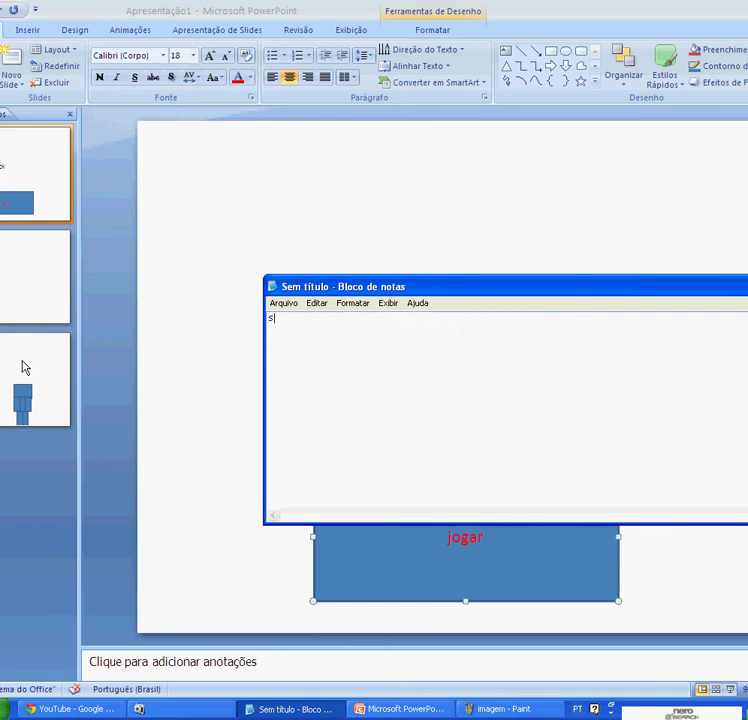
type("lide")
key("alt+Tab")
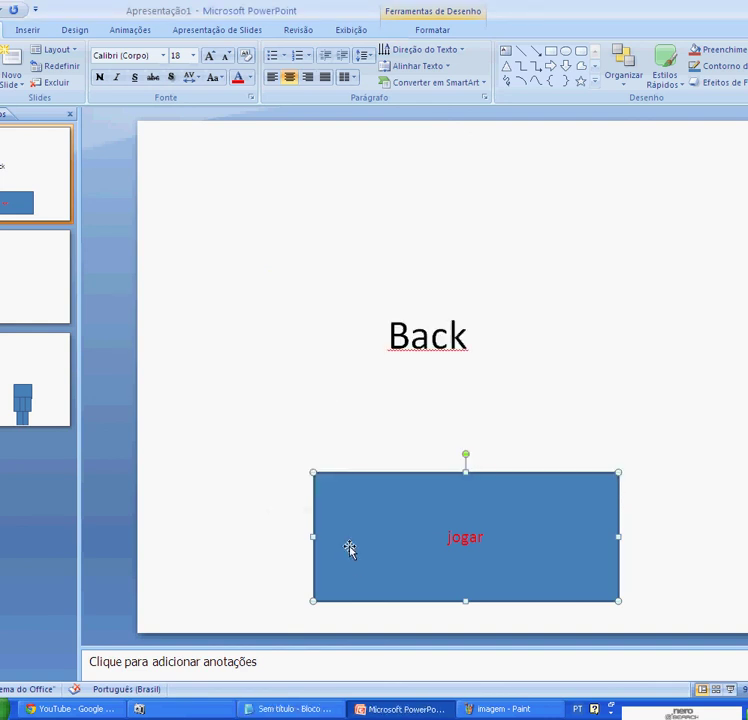
Step: Give the jogar rectangle an Ação setting that hyperlinks to Próximo slide
left_click(26, 31)
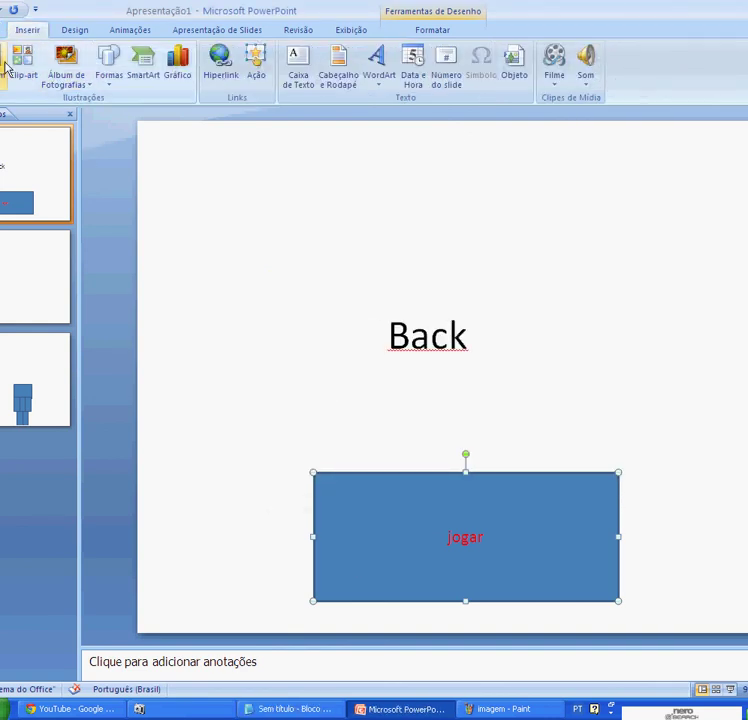
left_click(252, 70)
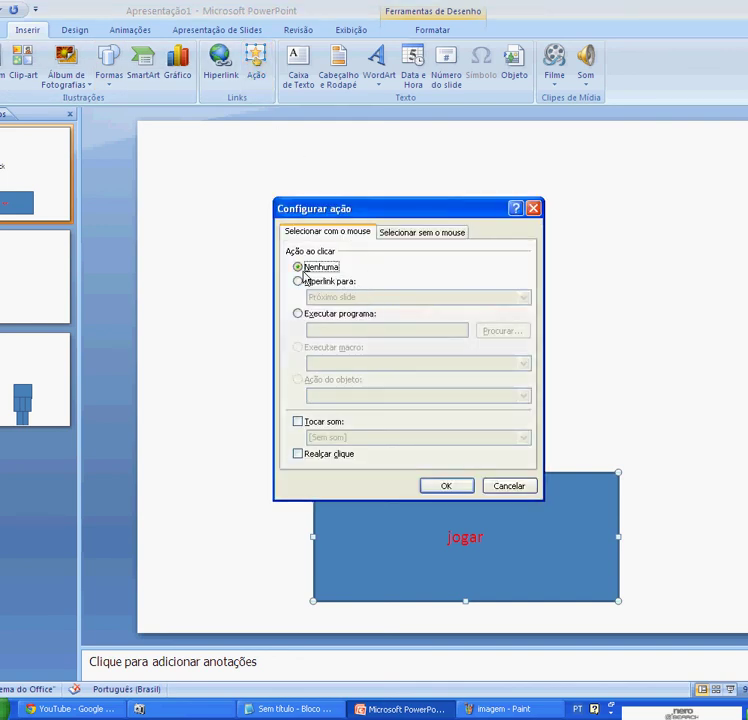
left_click(307, 283)
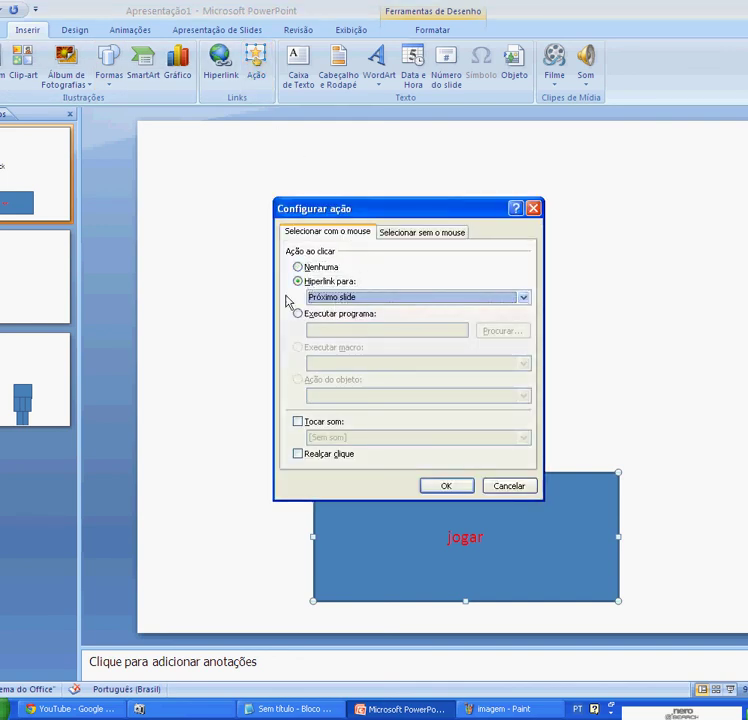
left_click(445, 486)
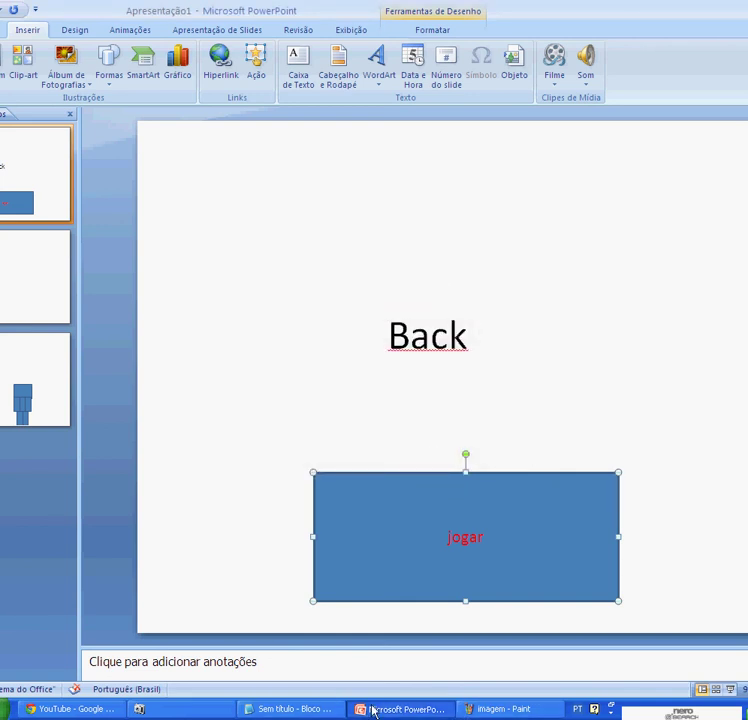
Step: Rewrite the note as 'foi mas ou menos isso tenho que ecerrar video (Teste)'
left_click(288, 709)
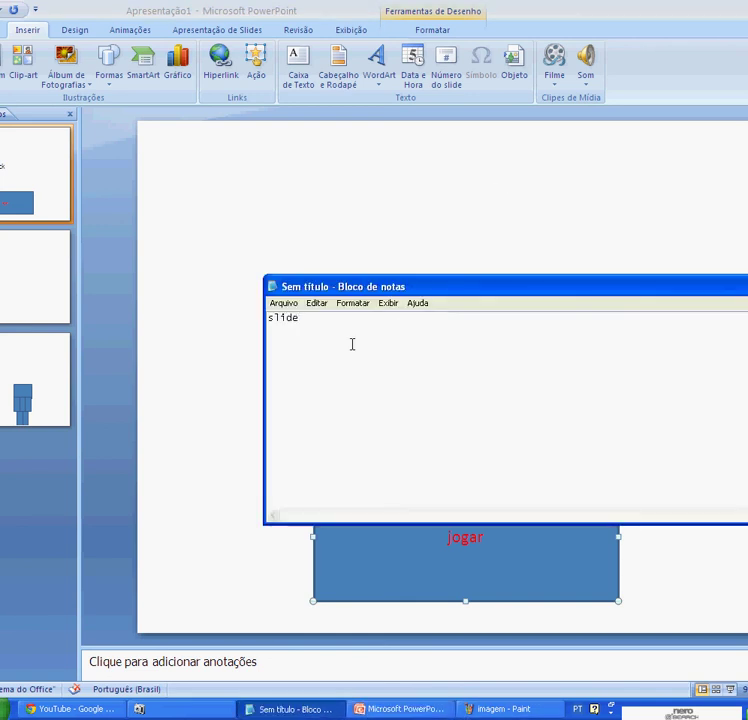
key("BackSpace")
key("BackSpace")
type("f")
type("oi mas ")
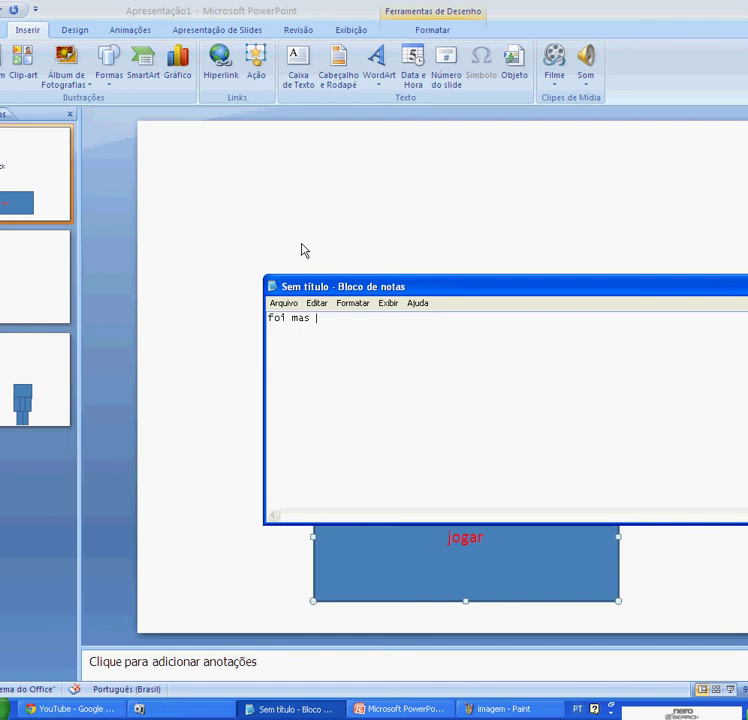
type("ou men")
type("os isso tenho")
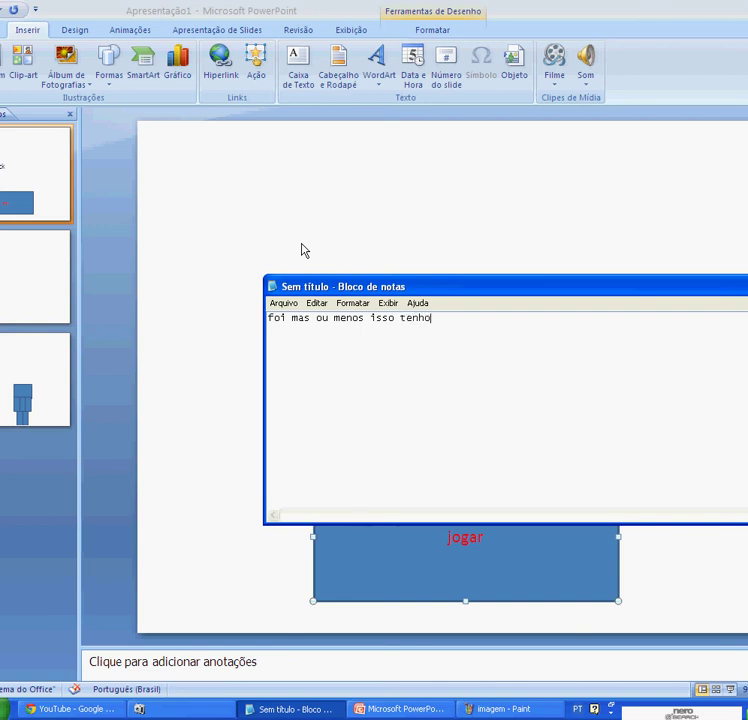
type(" que ")
type("ecerrar ")
type("video")
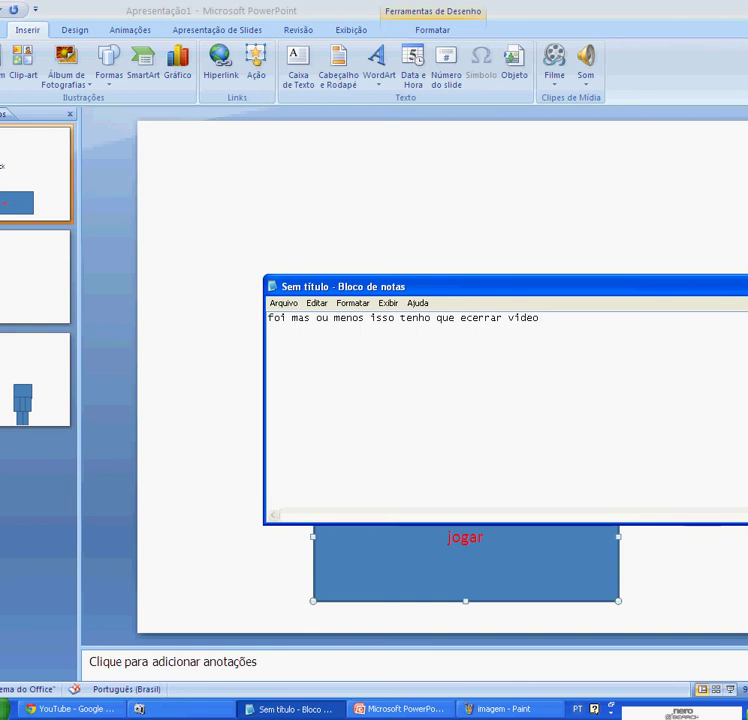
type("Tes")
type("te)")
Step: Run the slide show and click jogar to confirm it reaches the next slide
key("alt+Tab")
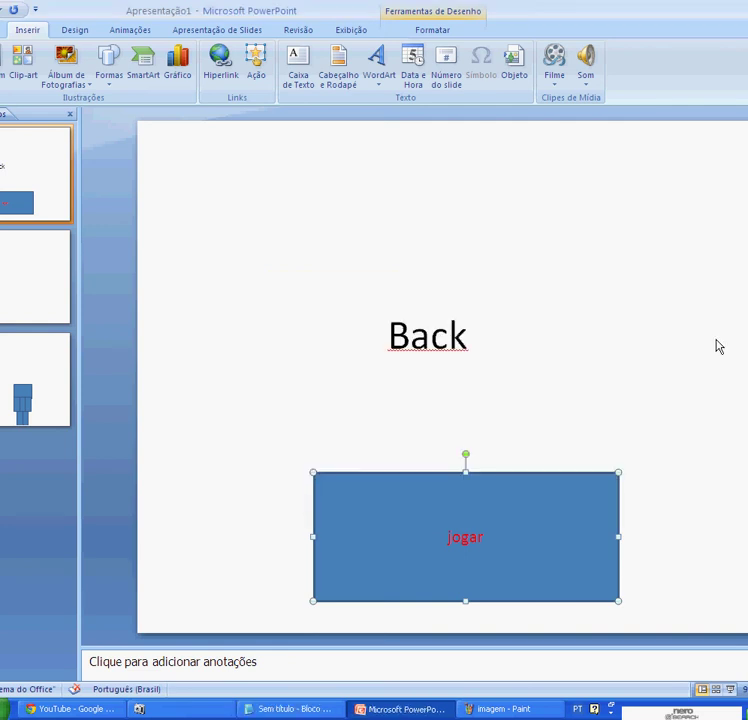
key("F5")
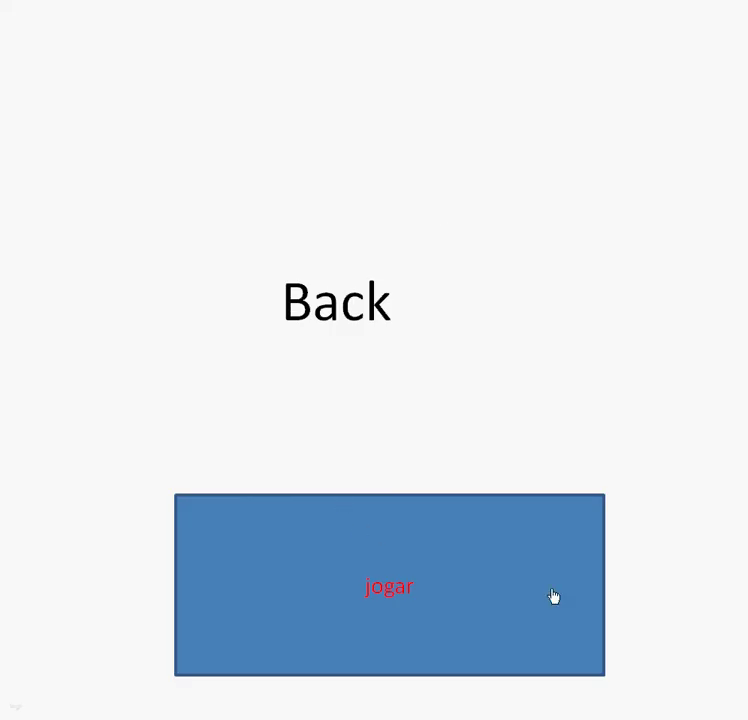
left_click(347, 584)
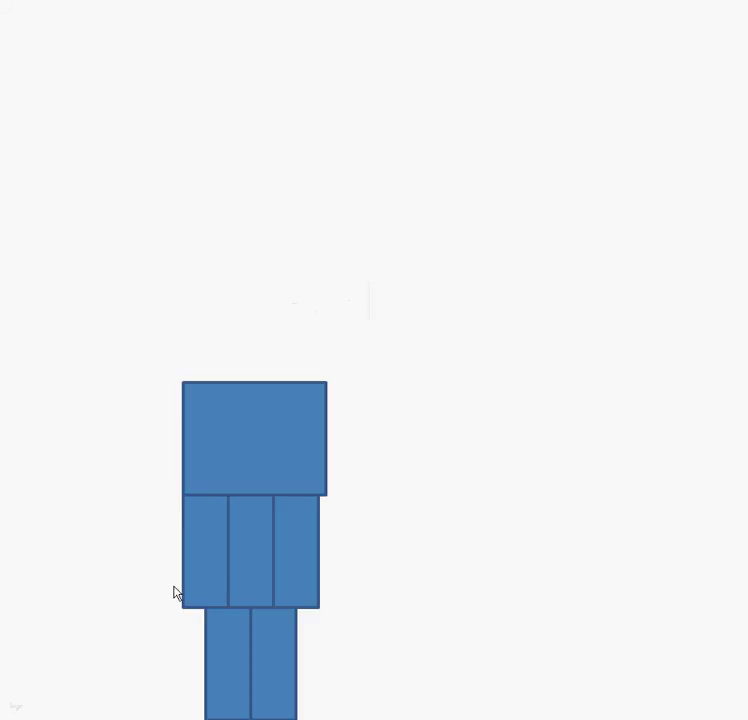
key("Escape")
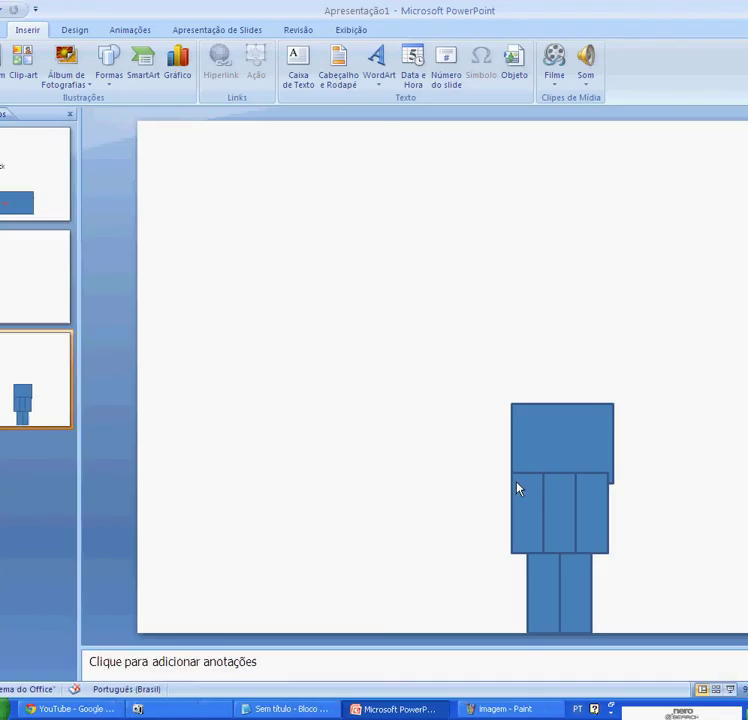
Step: Change the note to 'meu ficou bom olha olha' and begin closing the presentation
left_click(288, 709)
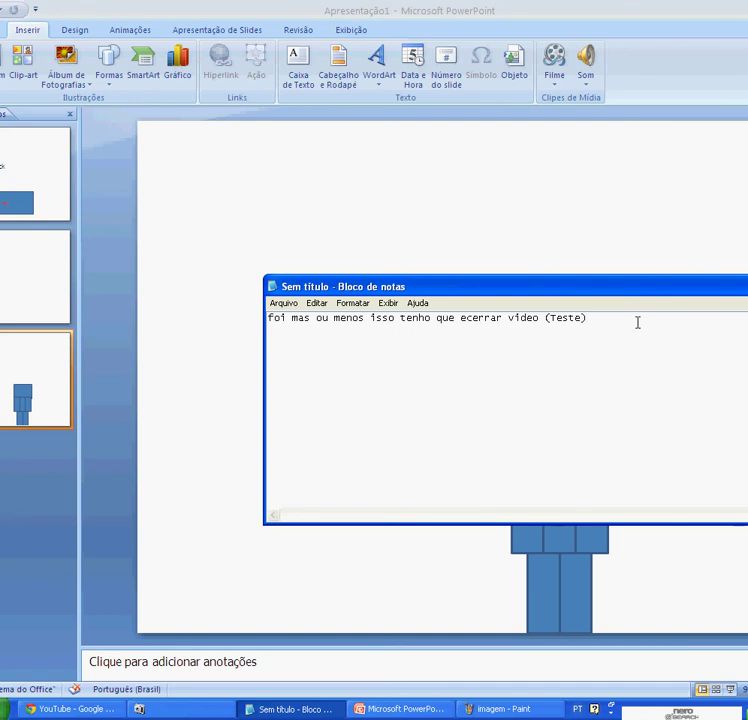
key("ctrl+a")
key("BackSpace")
type("me")
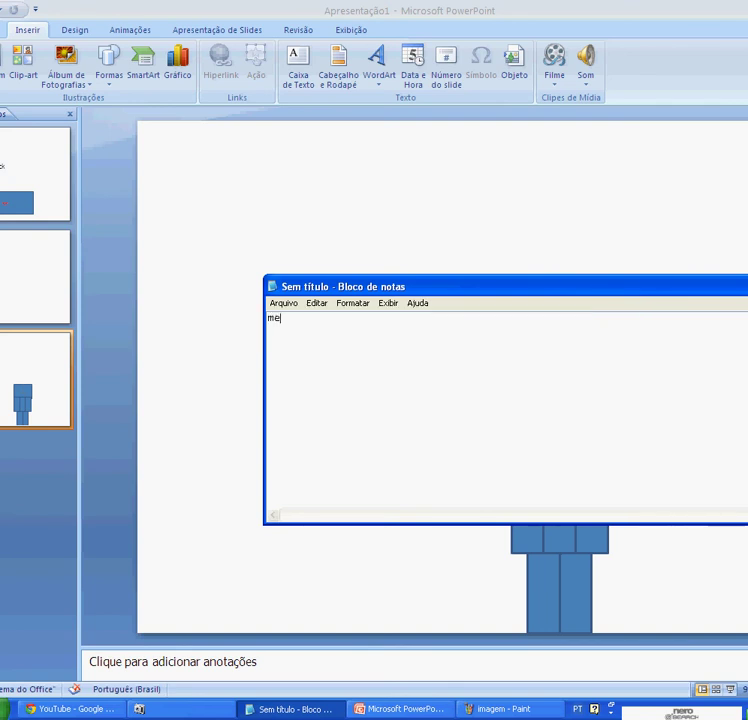
type("u")
type("c")
type("ou bom ol")
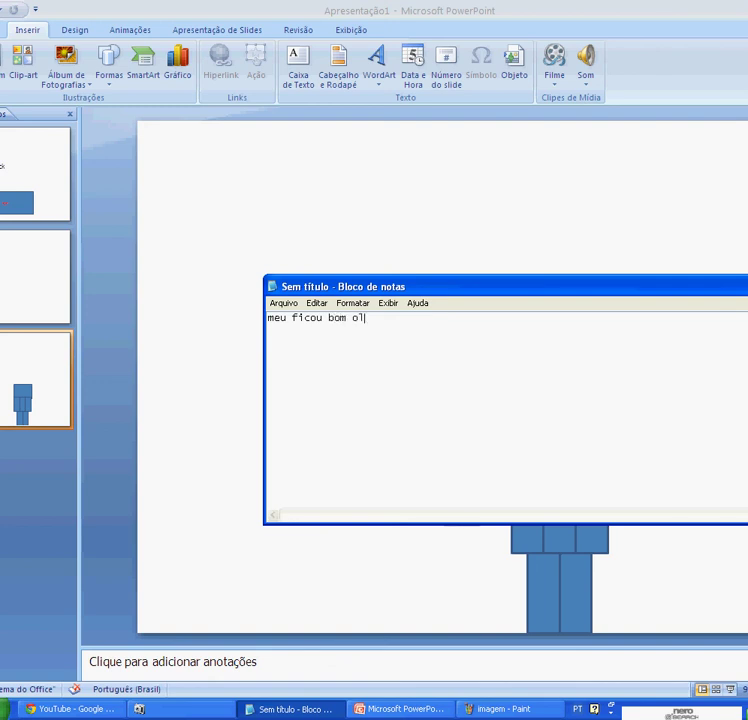
type("ha")
type("h")
type("ha")
left_click(731, 112)
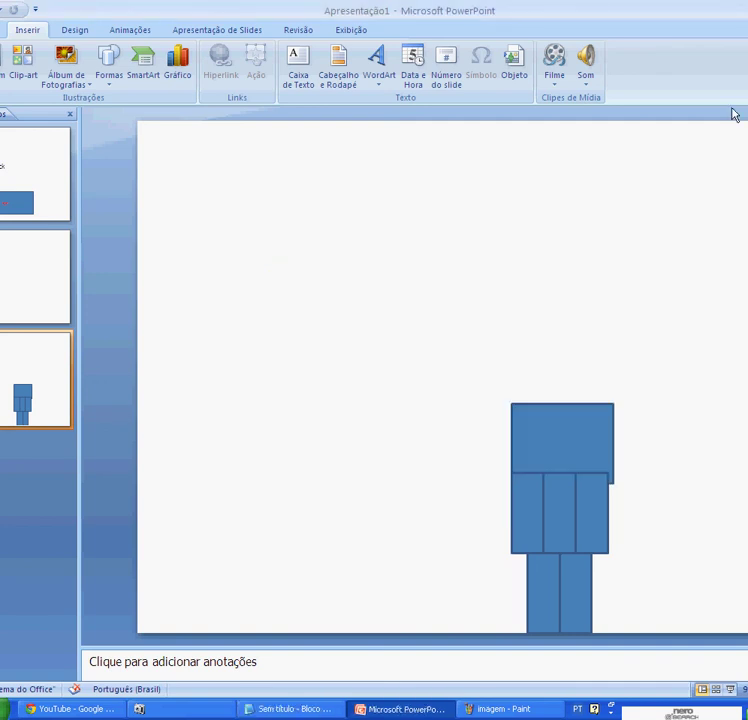
key("alt+F4")
Step: Discard the presentation and Paint drawing, then run 'AS Aventuras de Chica' as a slide show
left_click(412, 399)
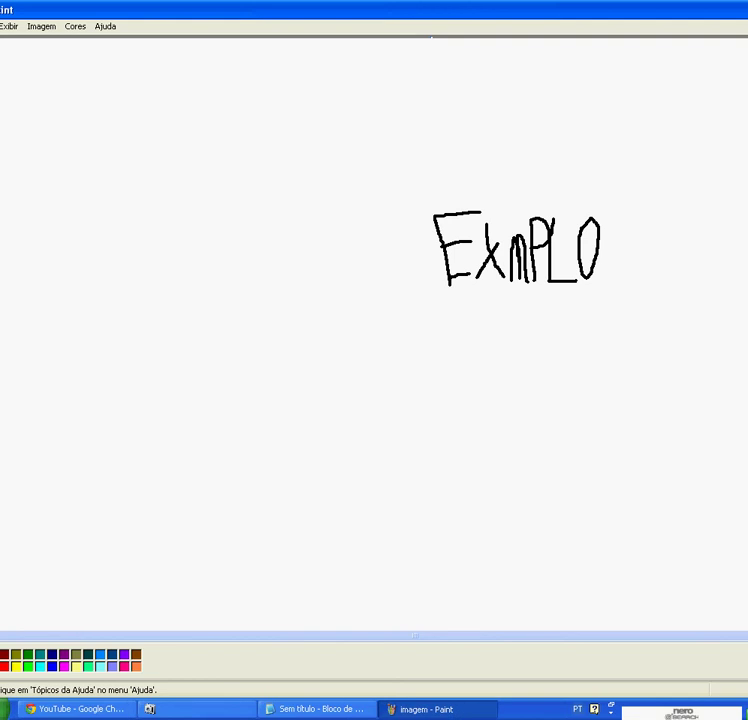
key("alt+F4")
left_click(405, 378)
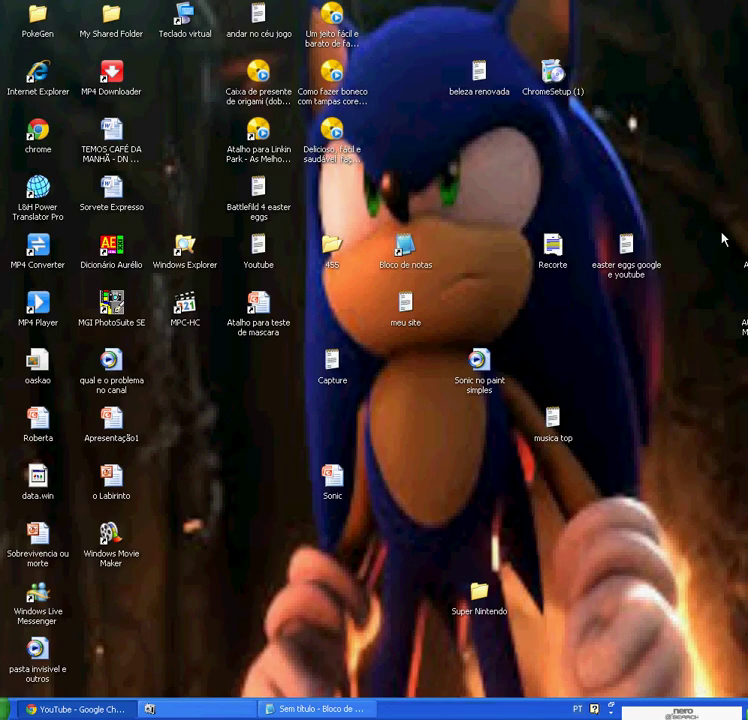
double_click(745, 262)
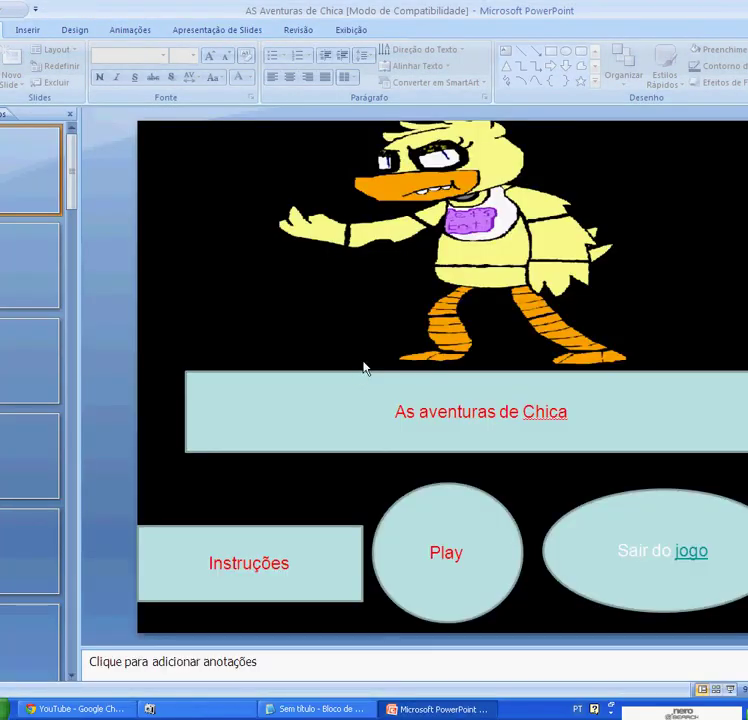
key("F5")
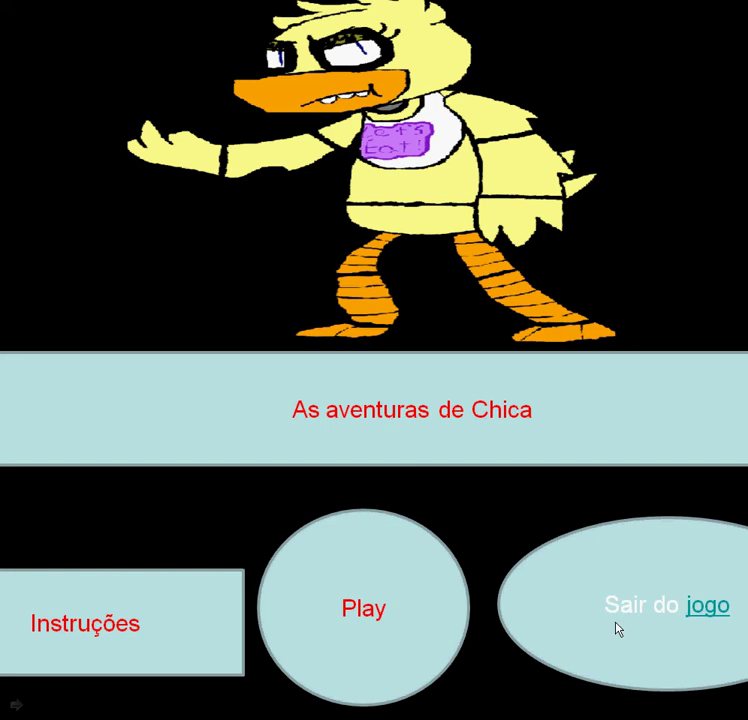
Step: View the game's Instruções slide, go back to the menu and start Play
left_click(198, 511)
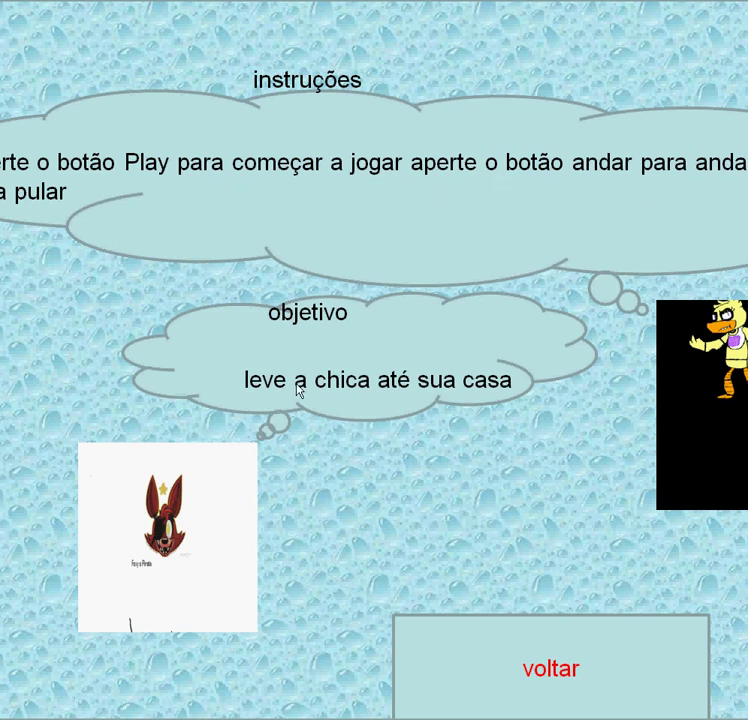
left_click(462, 673)
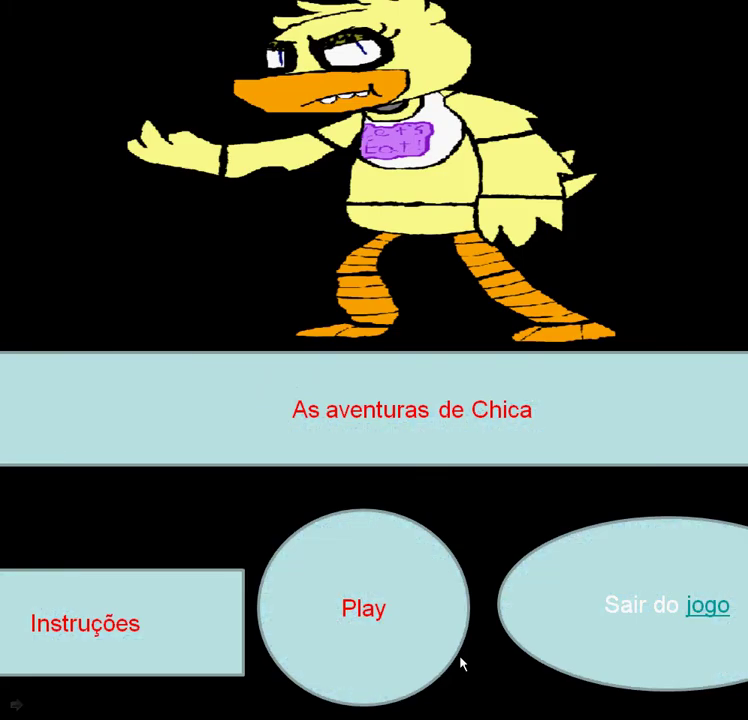
left_click(355, 607)
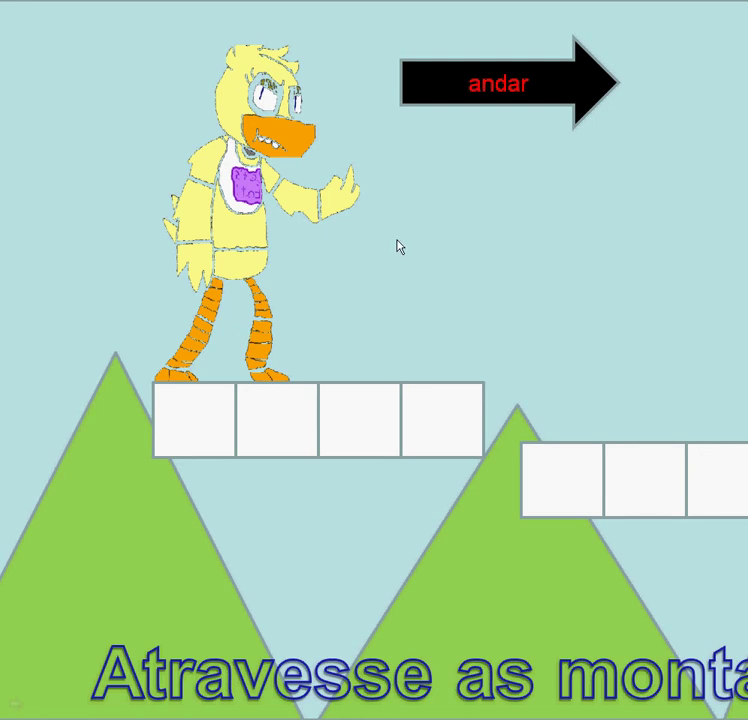
Step: Walk and jump Chica through every scene to the 'Parabens!!!' ending, then exit the show
left_click(368, 207)
left_click(366, 197)
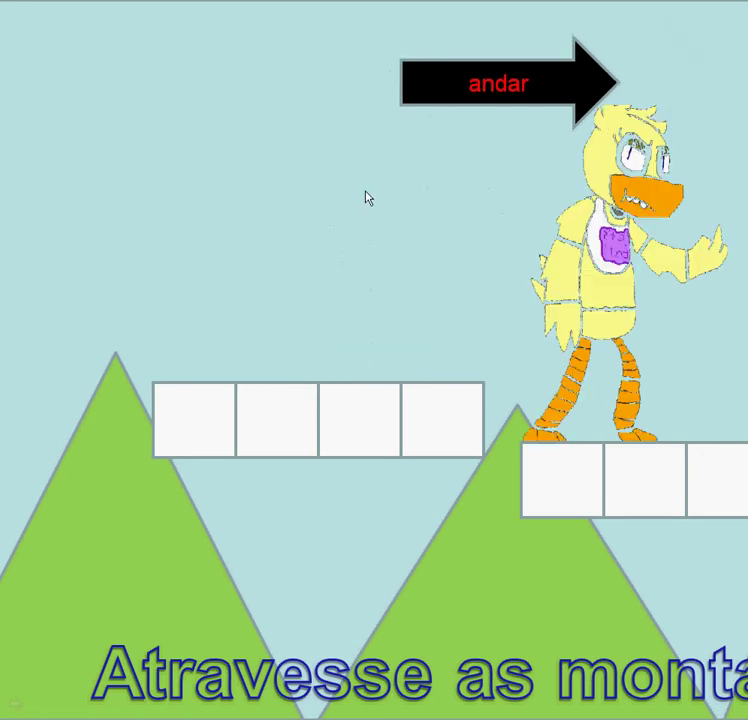
left_click(368, 186)
left_click(366, 185)
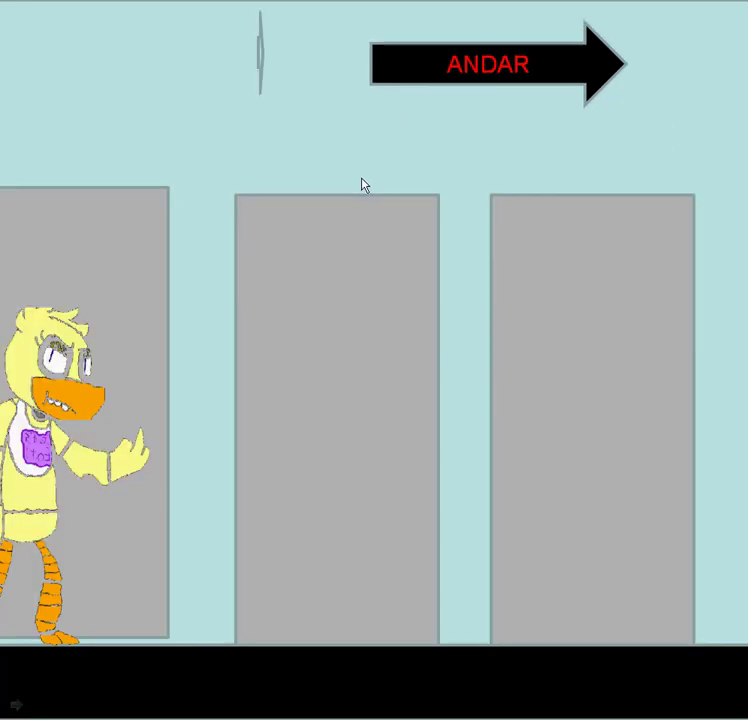
left_click(515, 97)
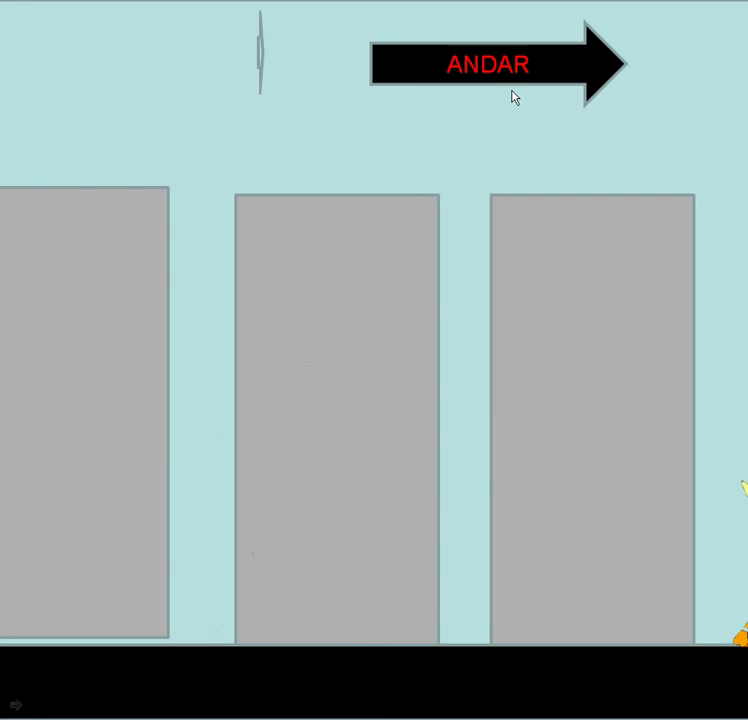
left_click(515, 97)
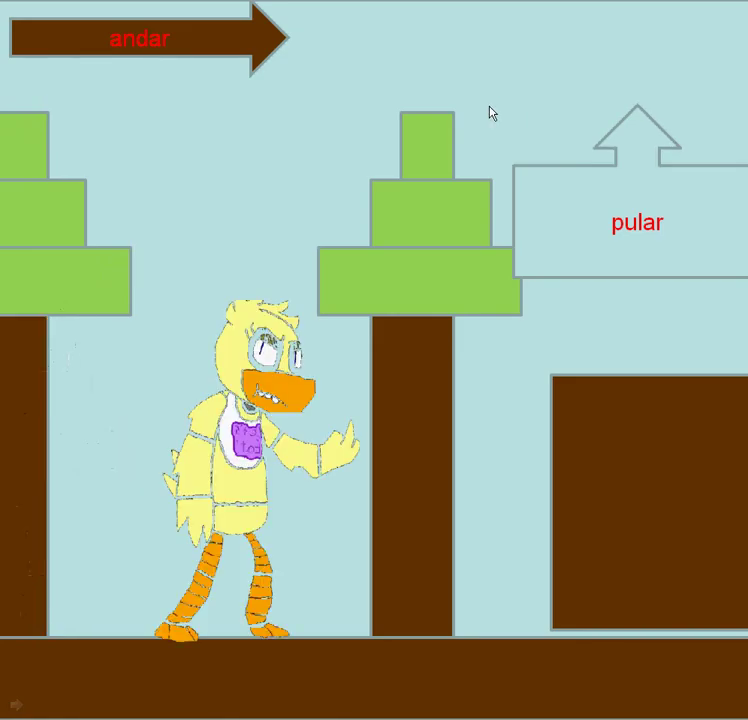
left_click(628, 218)
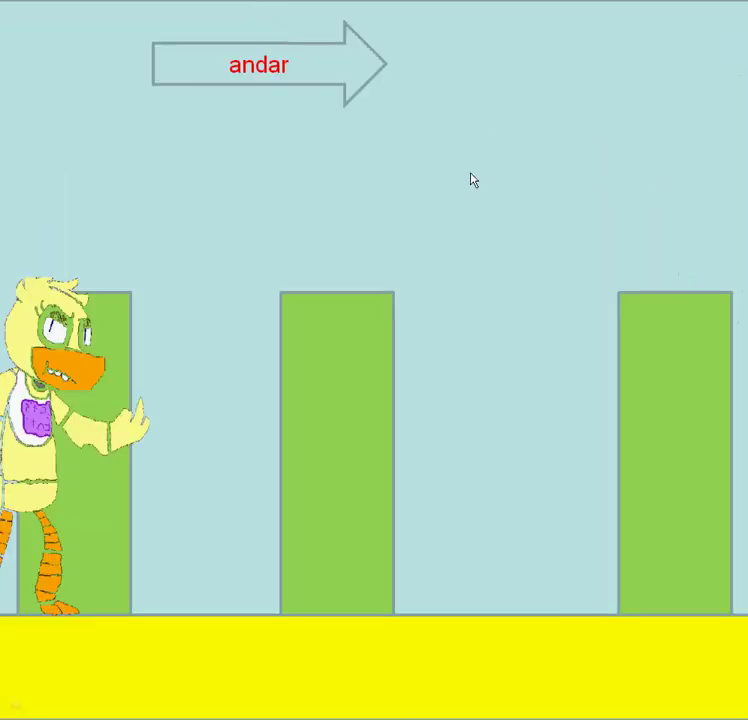
left_click(341, 174)
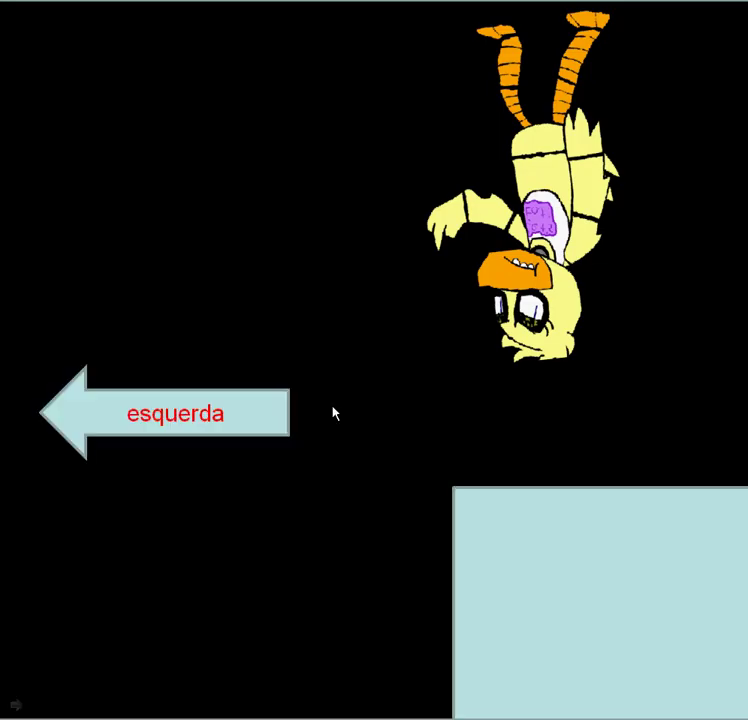
left_click(258, 419)
left_click(467, 120)
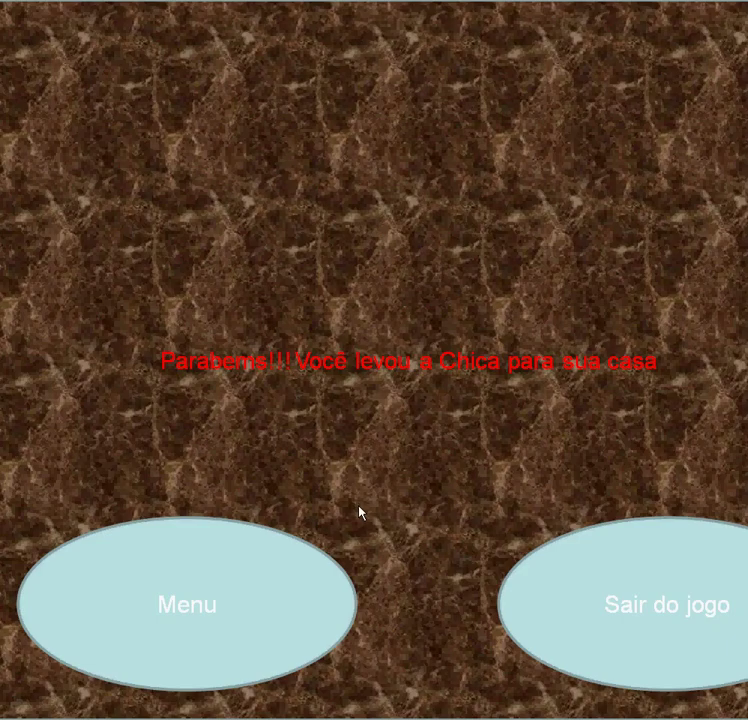
key("Escape")
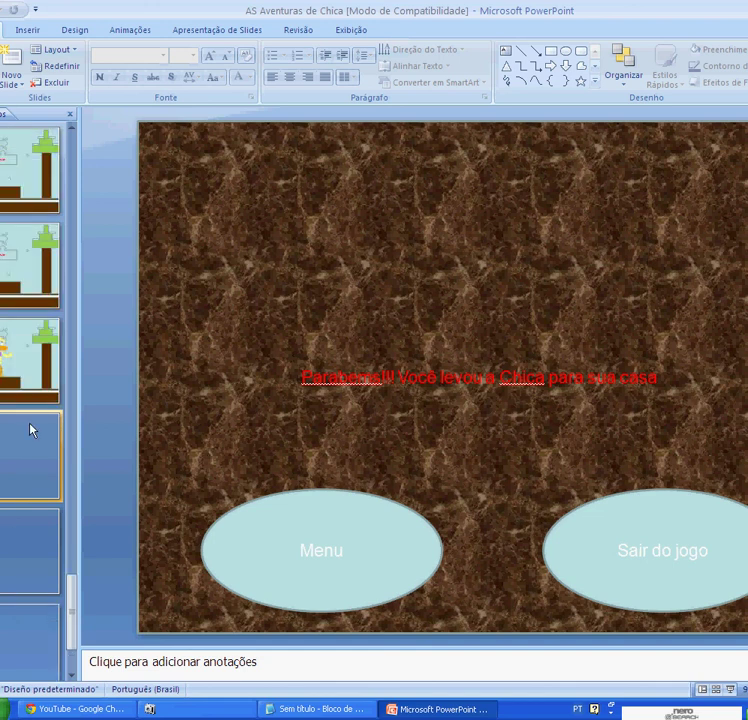
Step: Test-play from slide 2, jumping onto the platform and descending, then close PowerPoint
left_click(13, 254)
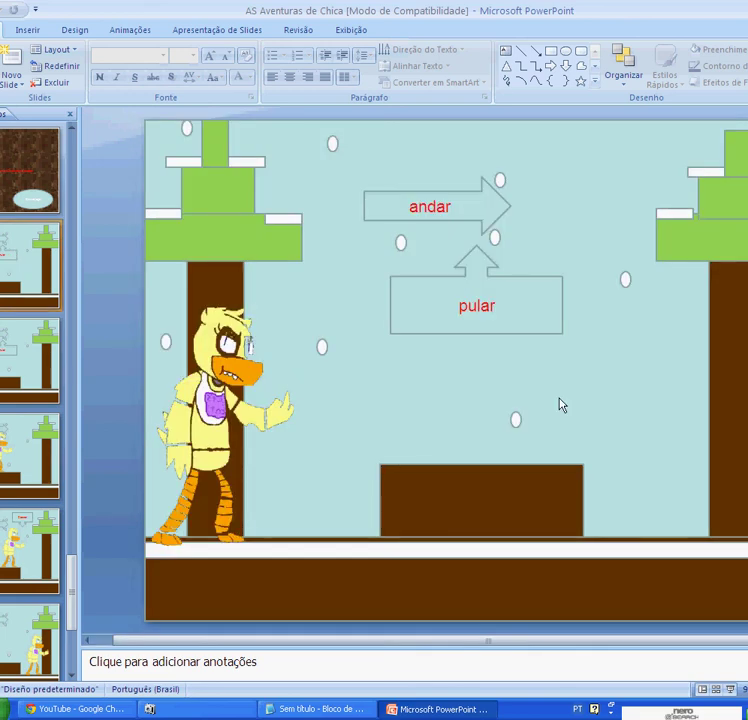
left_click(731, 689)
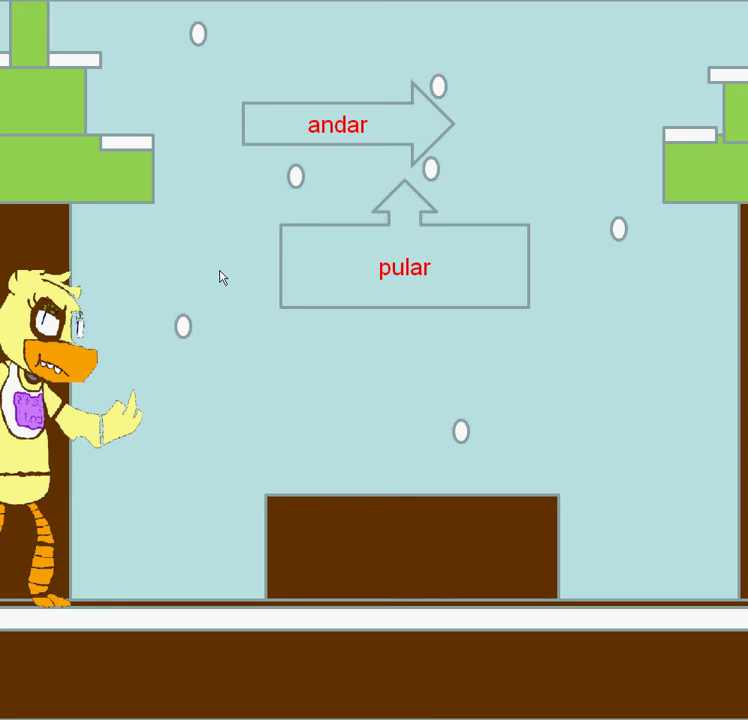
left_click(346, 264)
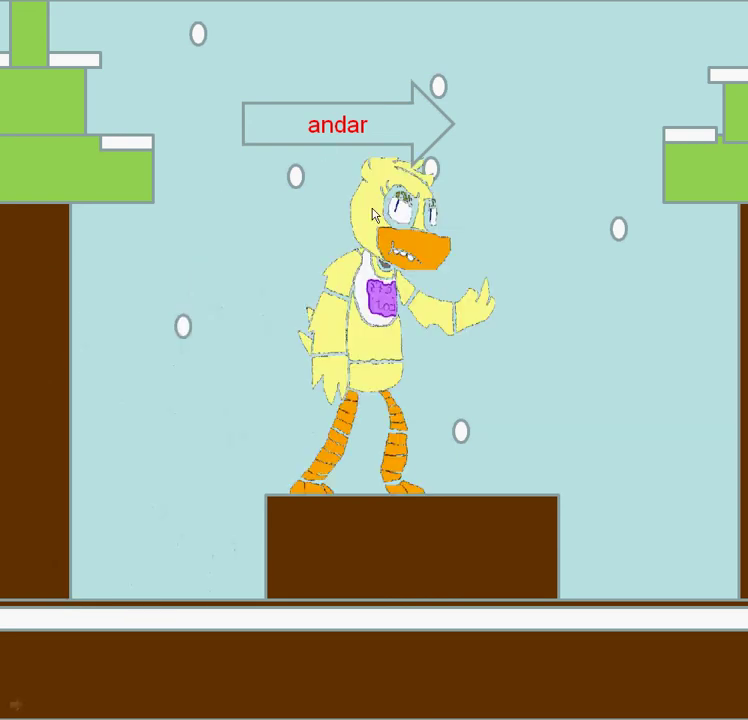
left_click(556, 67)
left_click(474, 245)
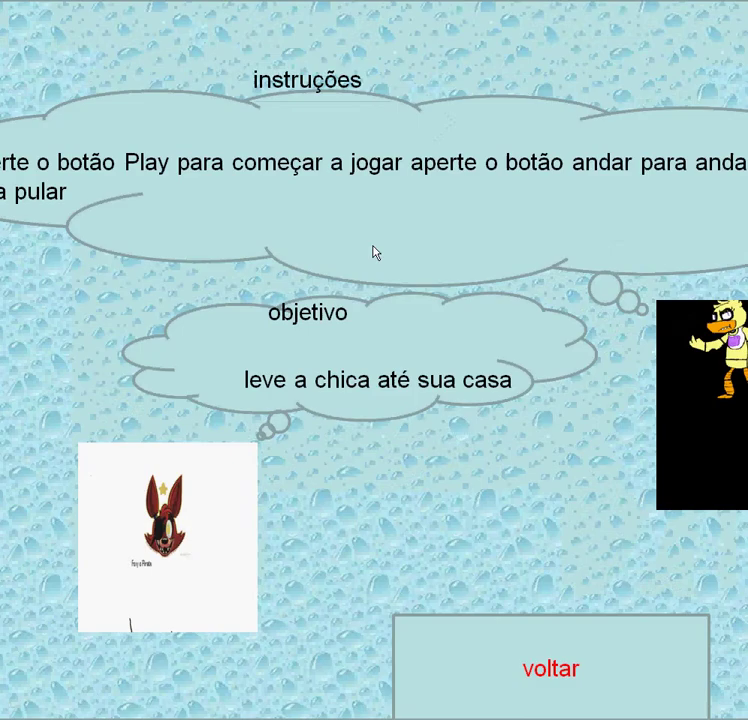
key("Escape")
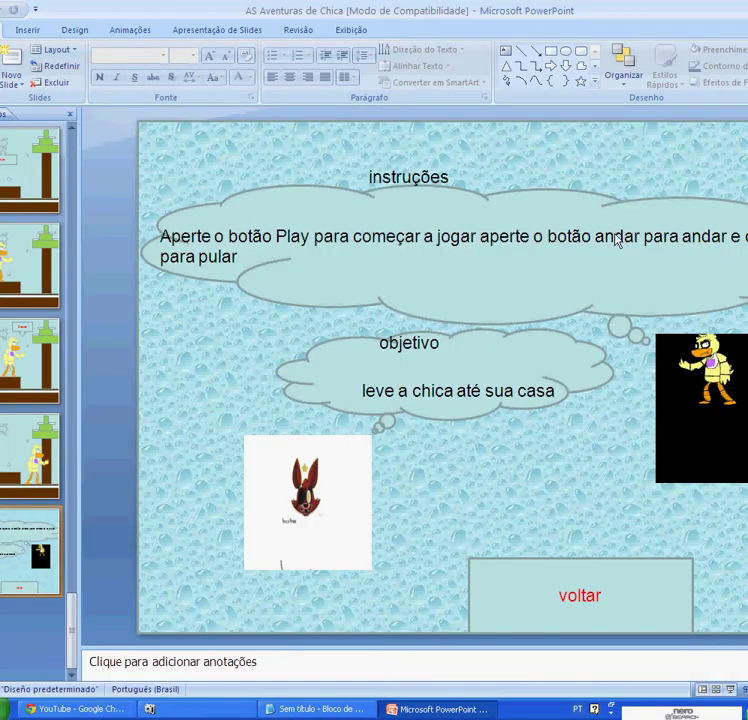
key("alt+F4")
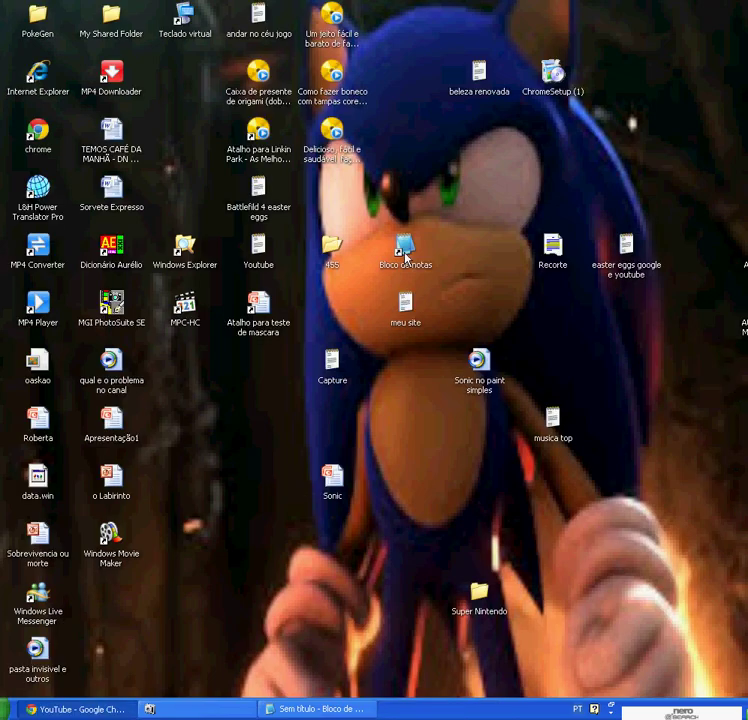
Step: Write 'esse que eu fiz e meio bugado' in a new Bloco de notas note and discard it
left_click(405, 258)
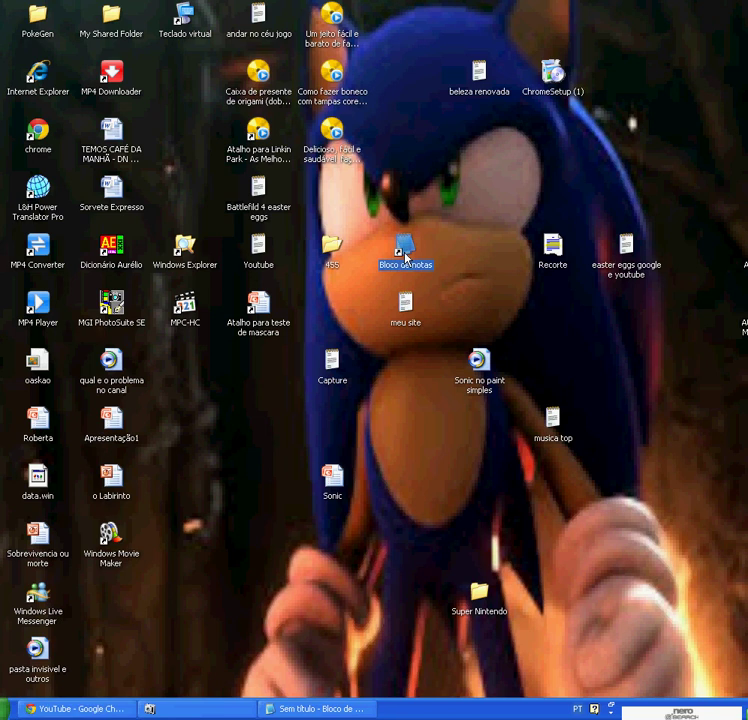
double_click(405, 252)
type("esse que eu fiz e meio bugado")
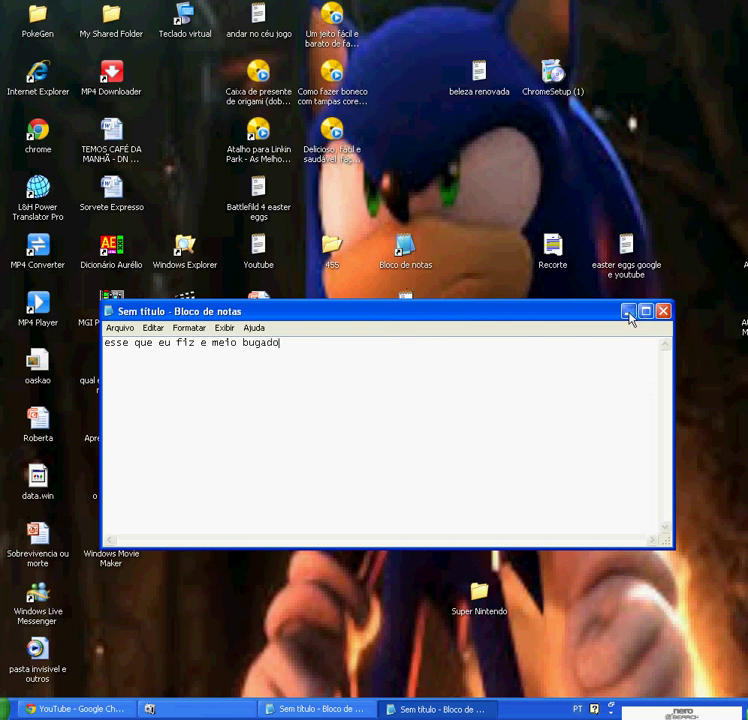
left_click(662, 313)
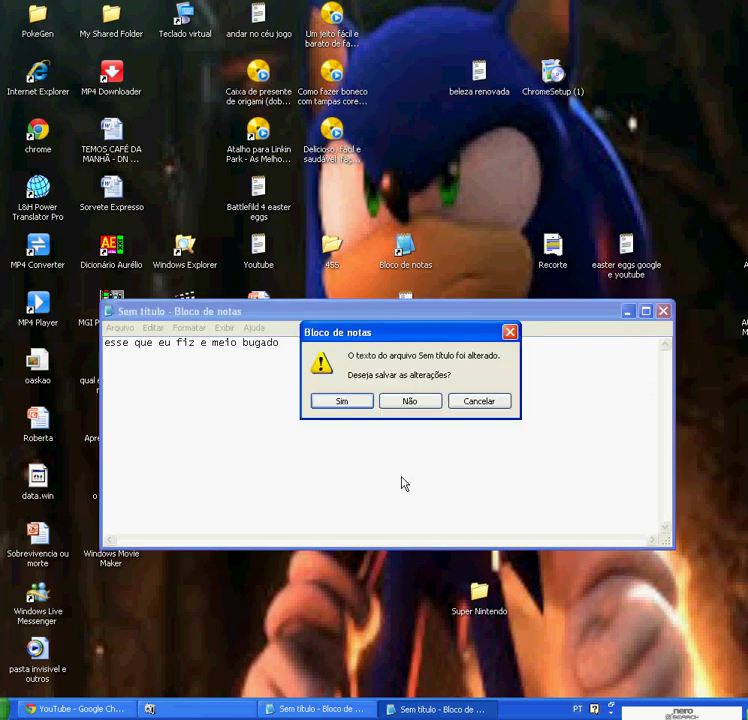
left_click(408, 402)
Step: Close the remaining Notepad note without saving
key("alt+Tab")
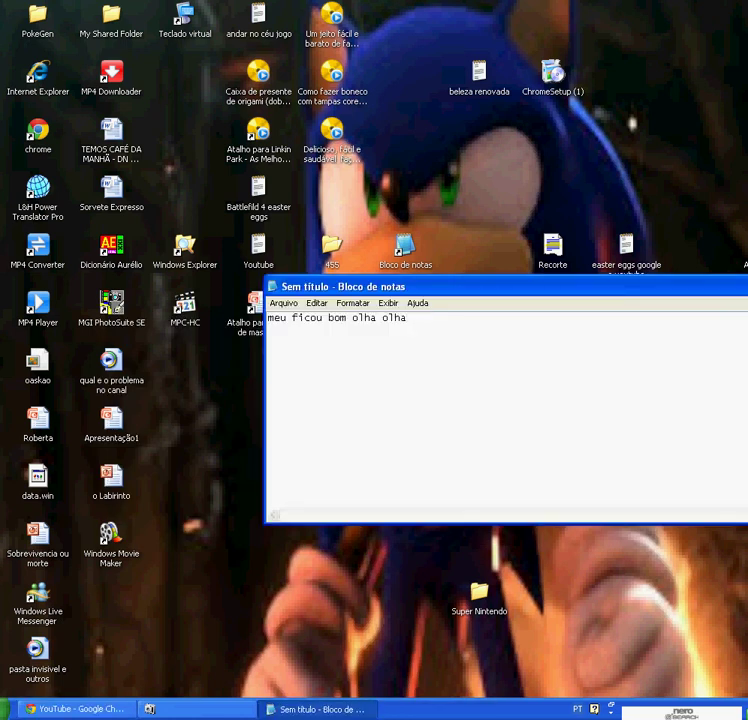
key("alt+F4")
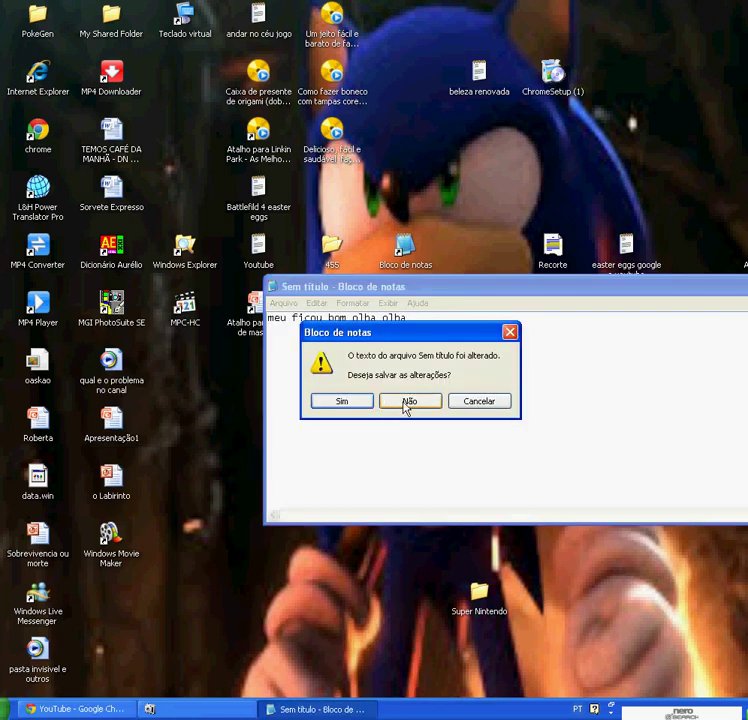
left_click(406, 402)
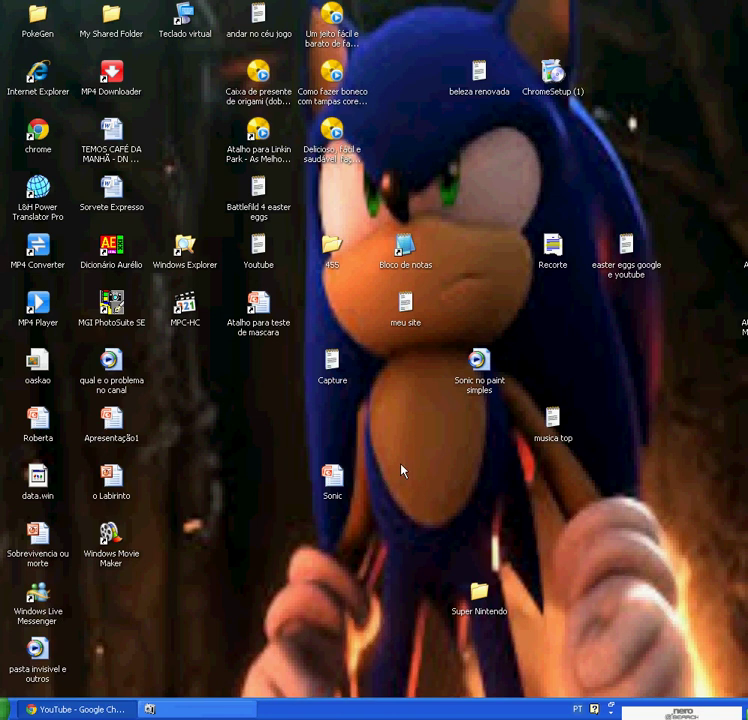
left_click(150, 709)
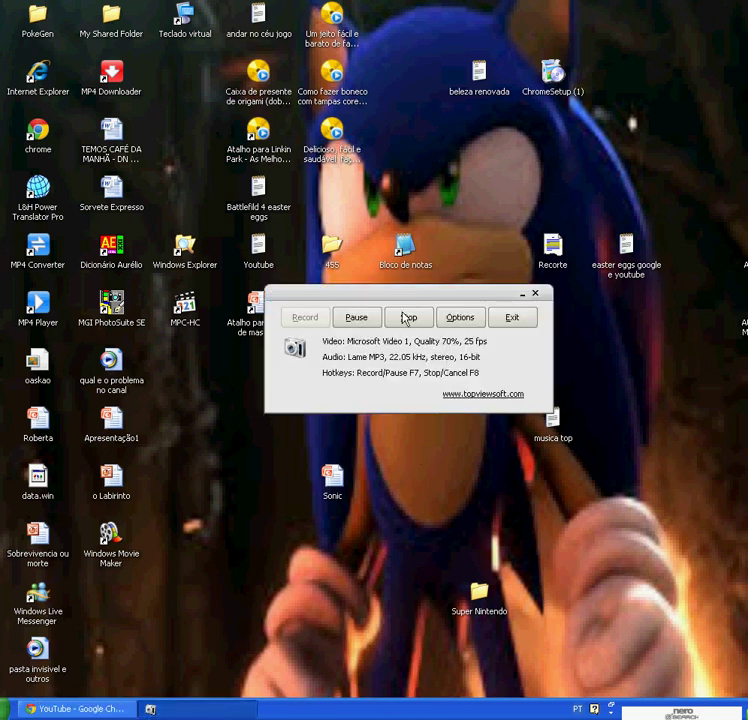